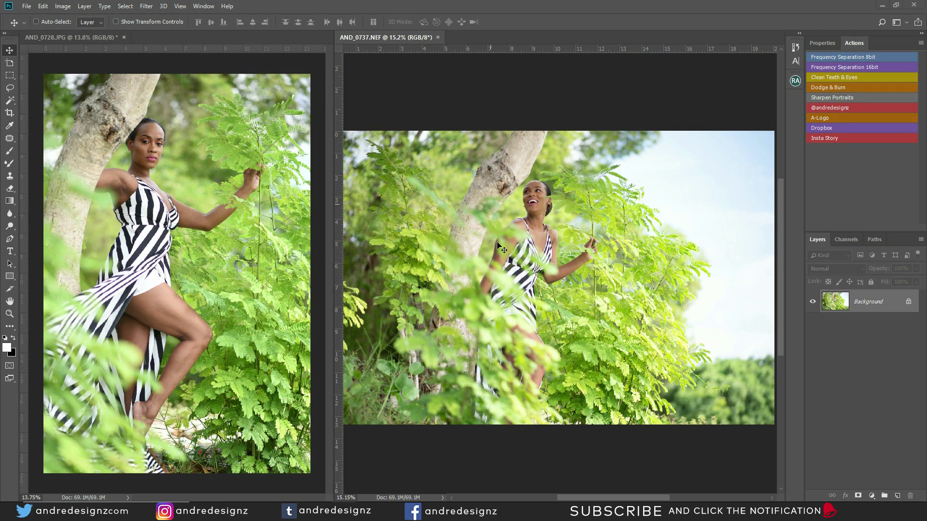
# Examine the camera and exposure metadata in the file info of AND_0728.JPG
pyautogui.click(131, 81)
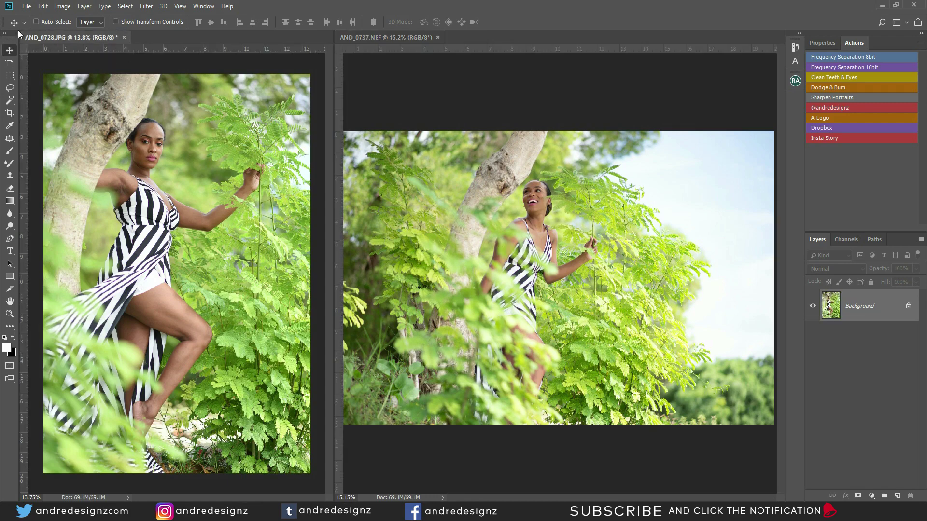
pyautogui.click(27, 7)
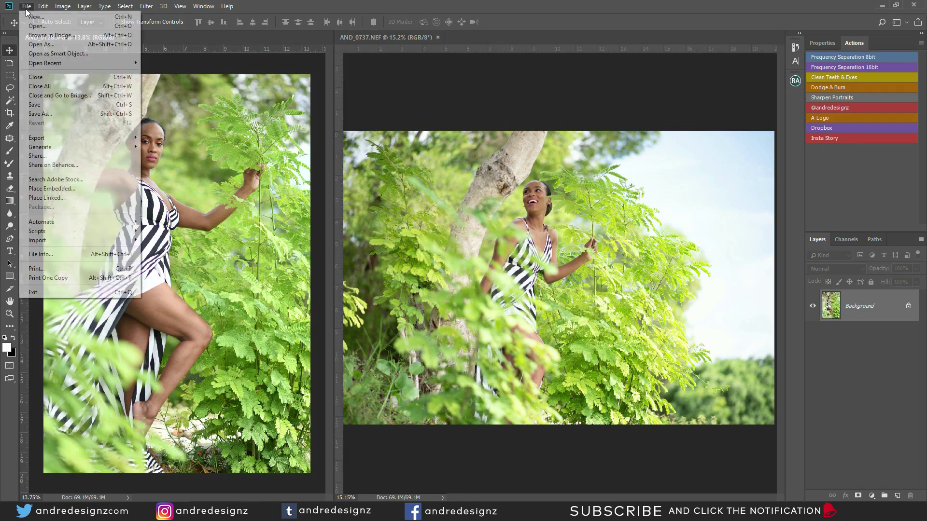
pyautogui.click(64, 254)
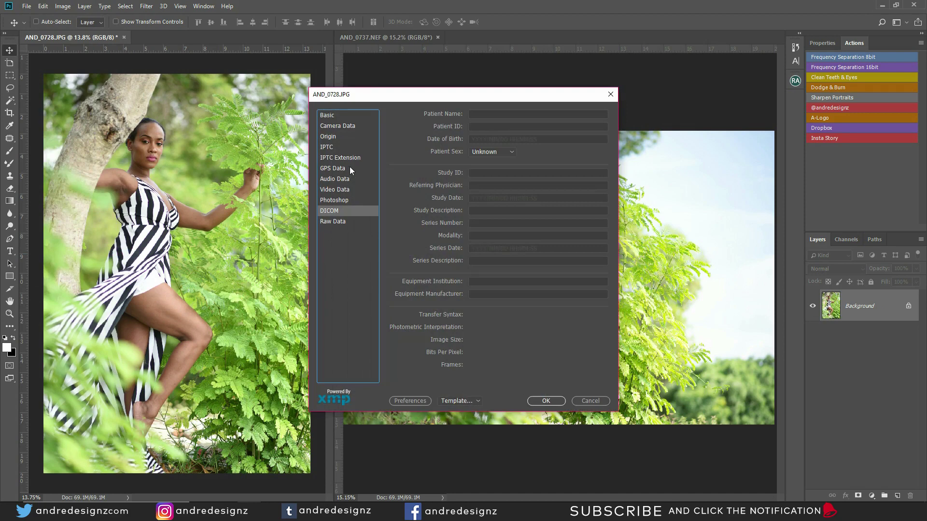
pyautogui.click(584, 401)
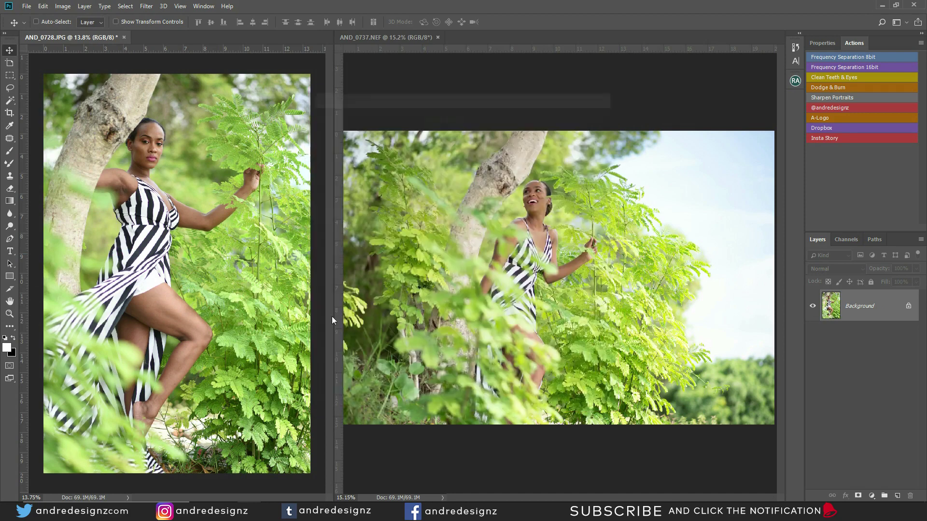
pyautogui.click(26, 7)
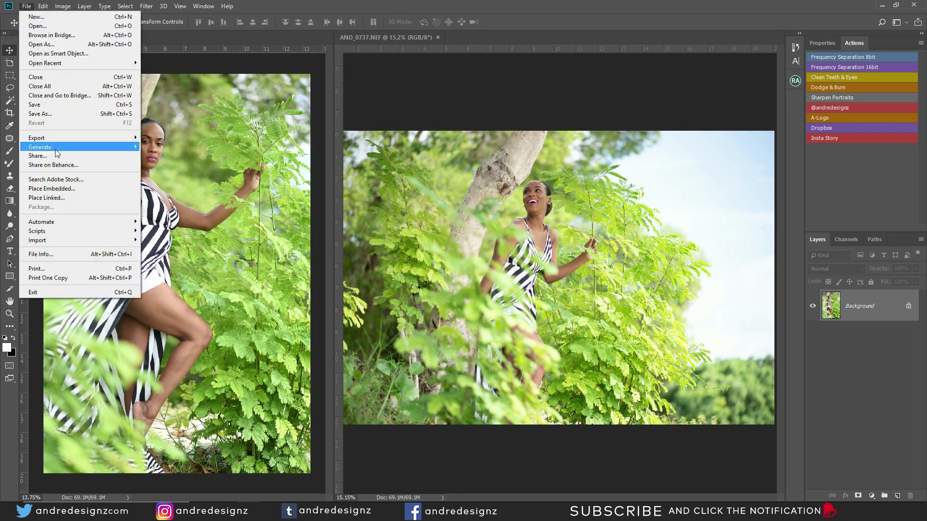
pyautogui.click(56, 254)
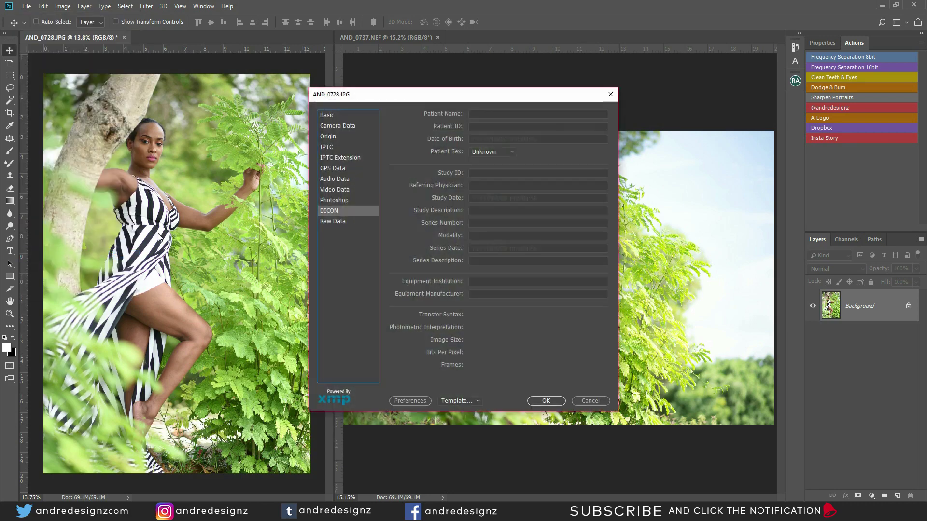
pyautogui.click(331, 116)
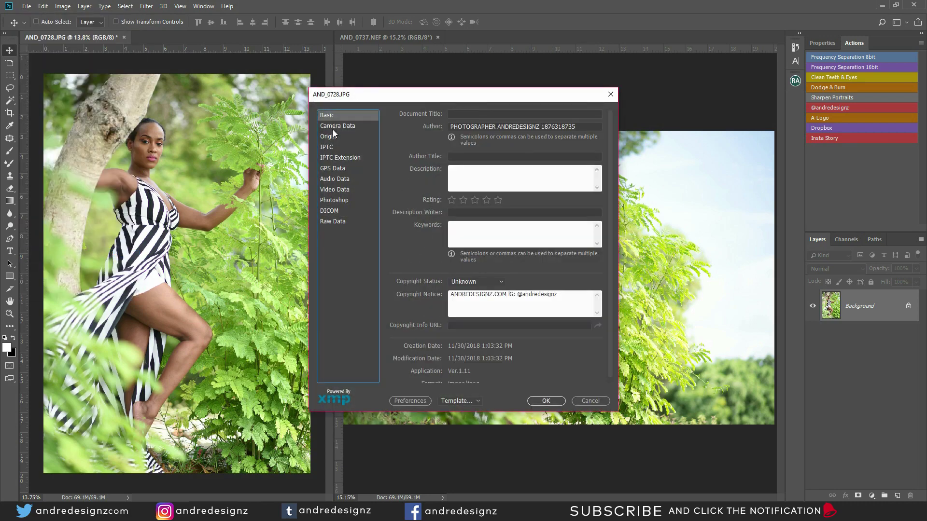
pyautogui.click(333, 128)
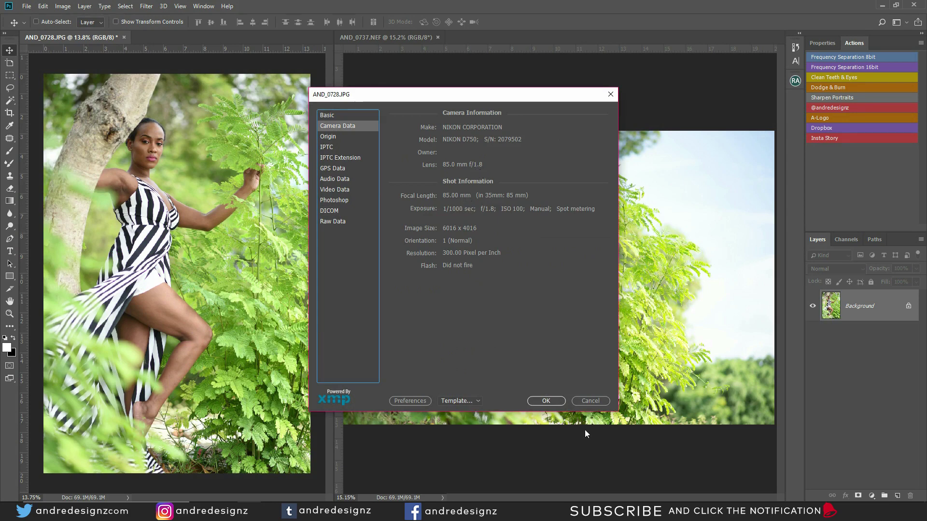
pyautogui.click(598, 400)
# Examine the camera and exposure metadata in the file info of AND_0737.NEF
pyautogui.click(609, 218)
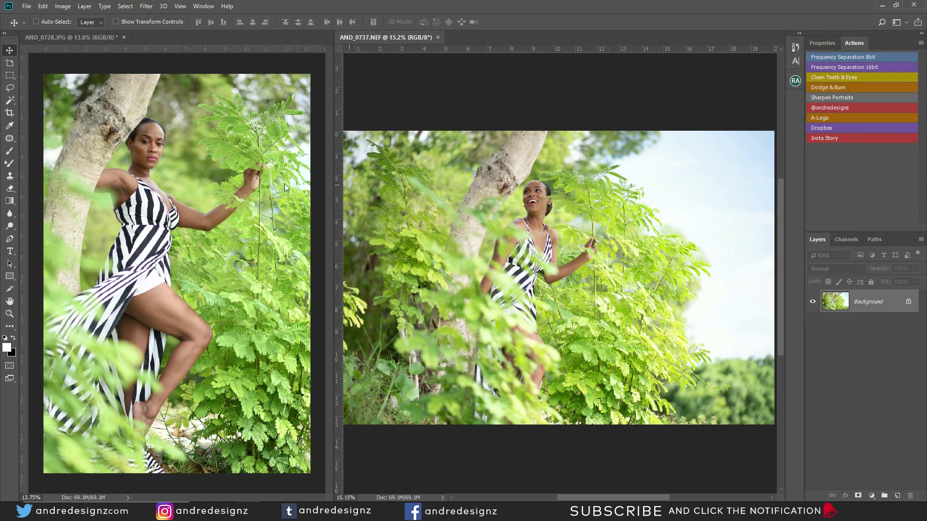
pyautogui.click(26, 7)
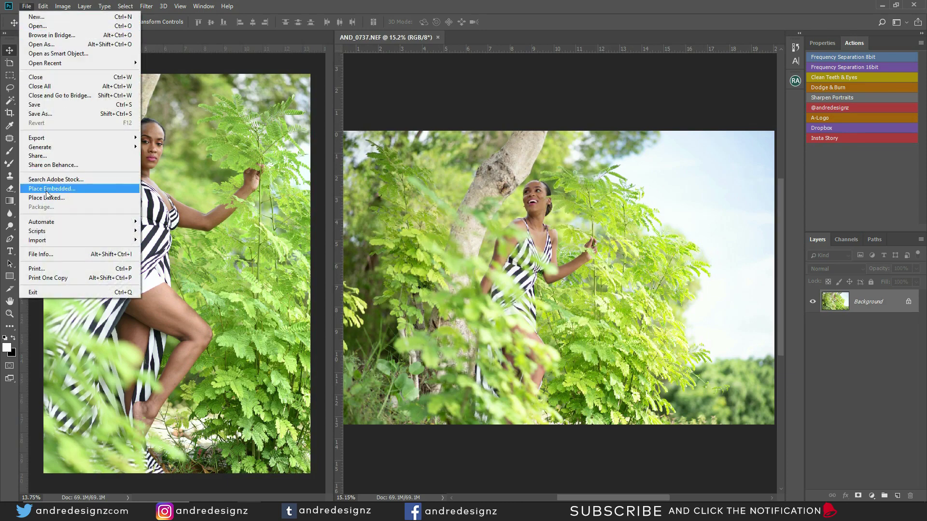
pyautogui.click(50, 255)
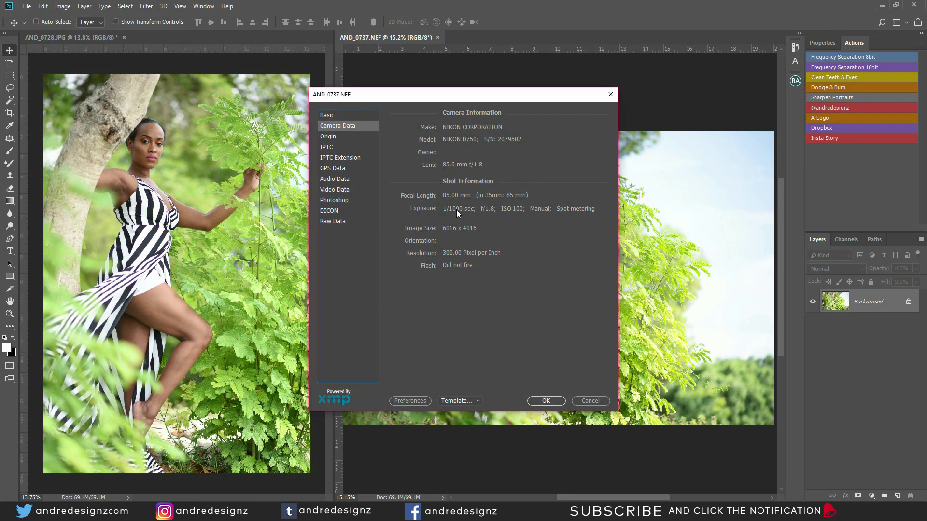
pyautogui.click(581, 402)
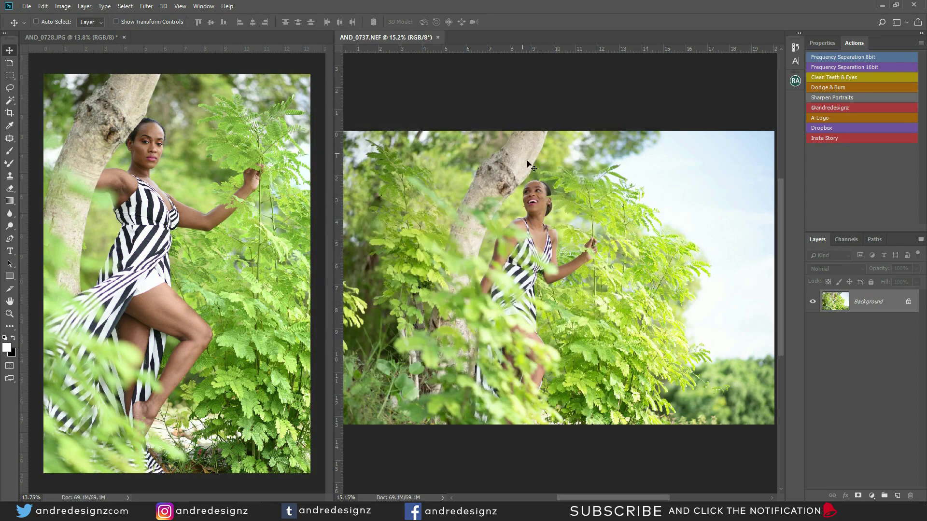
pyautogui.click(240, 260)
pyautogui.click(444, 244)
pyautogui.click(245, 277)
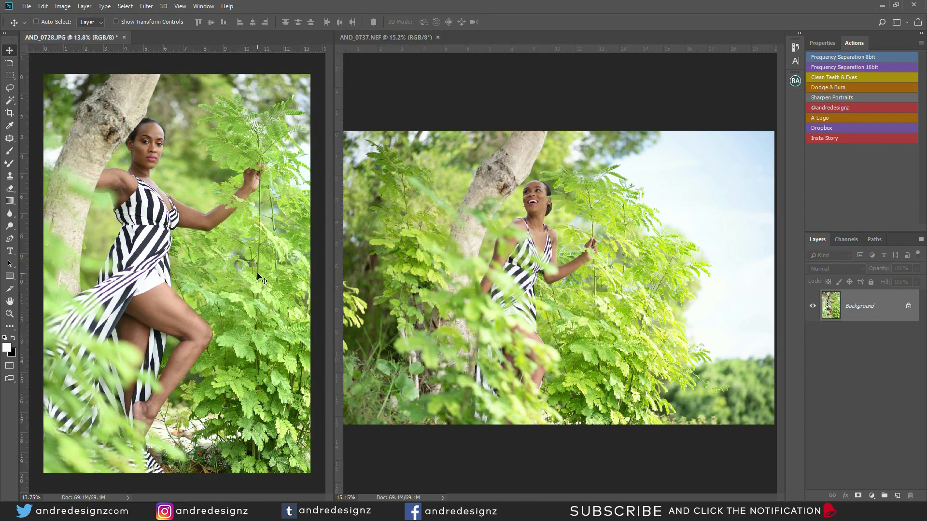
pyautogui.click(554, 206)
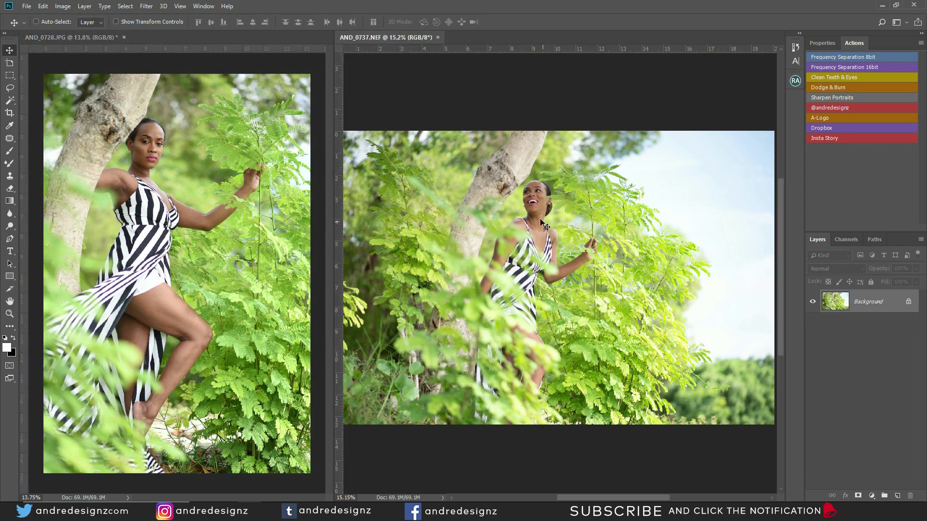
pyautogui.scroll(-2, 547, 207)
pyautogui.scroll(1, 549, 210)
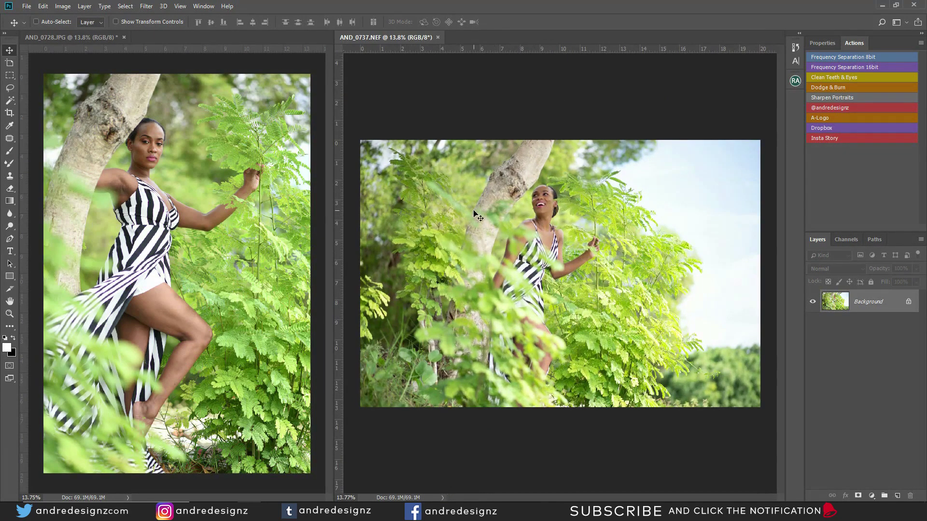
pyautogui.click(204, 7)
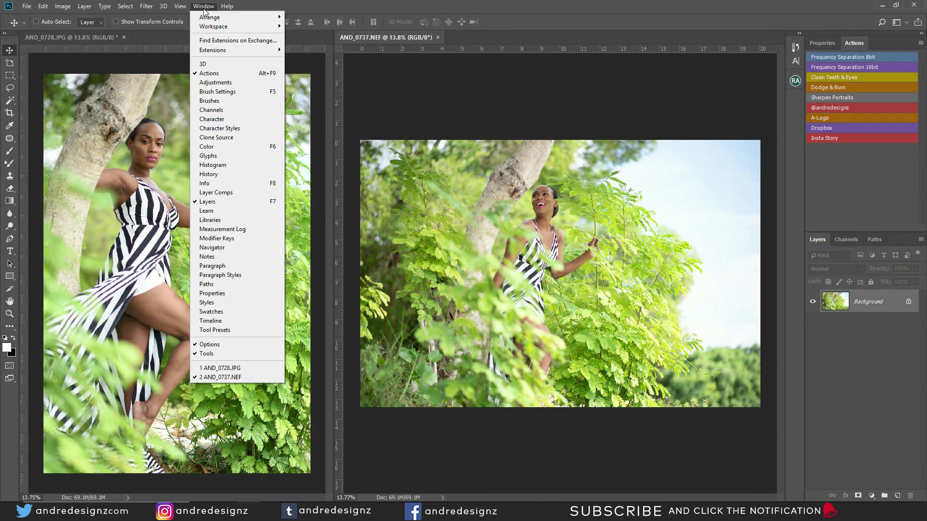
pyautogui.moveTo(219, 18)
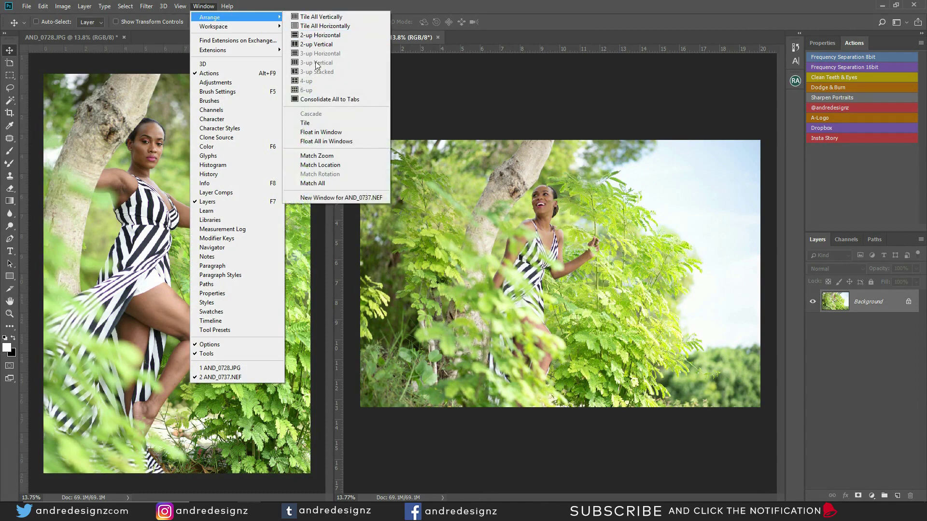
pyautogui.click(500, 97)
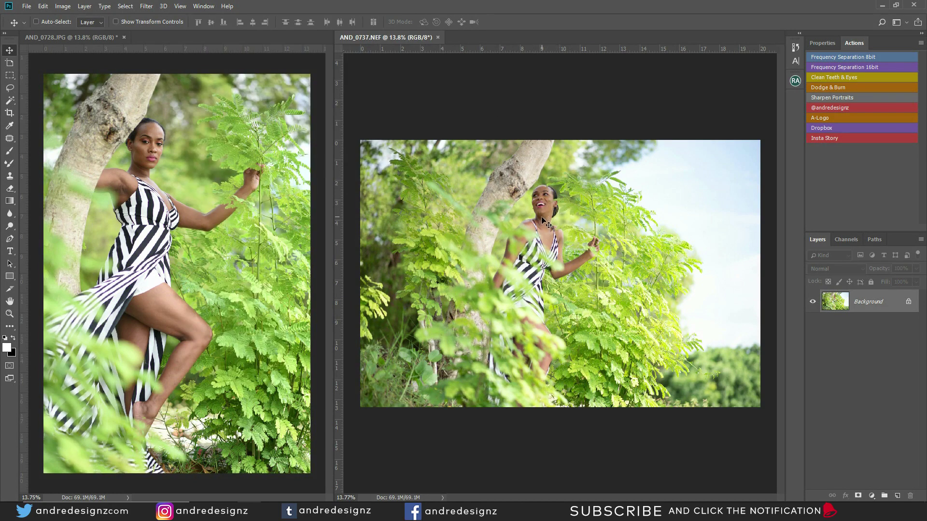
# Run the Frequency Separation 16bit action on AND_0728.JPG
pyautogui.click(149, 180)
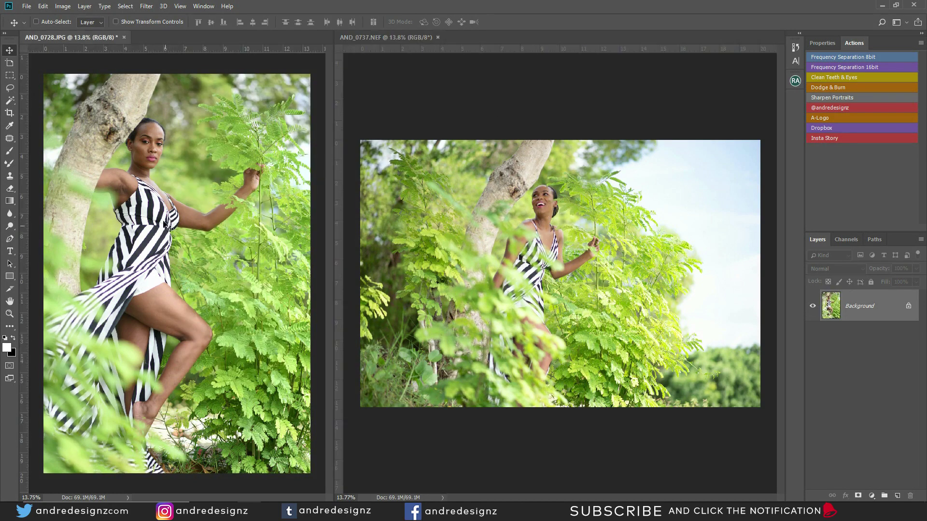
pyautogui.hotkey('ctrl', '-')
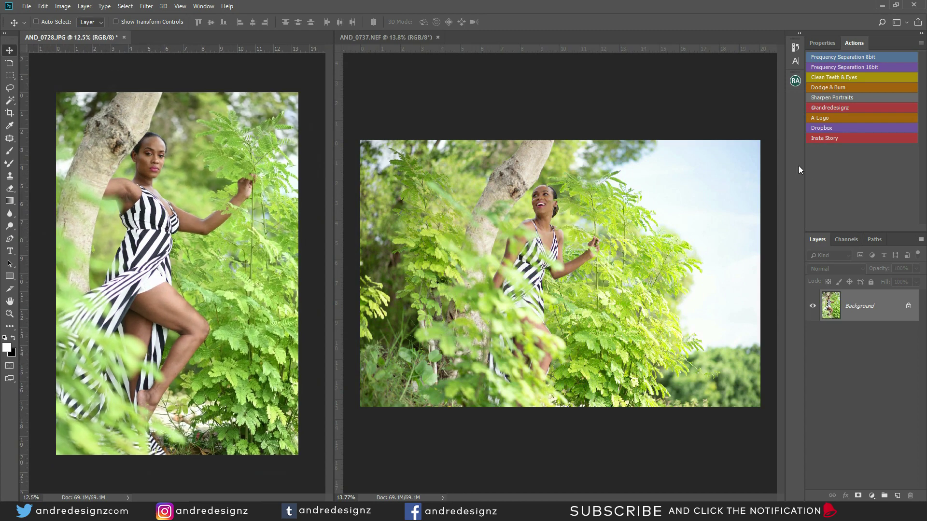
pyautogui.click(840, 66)
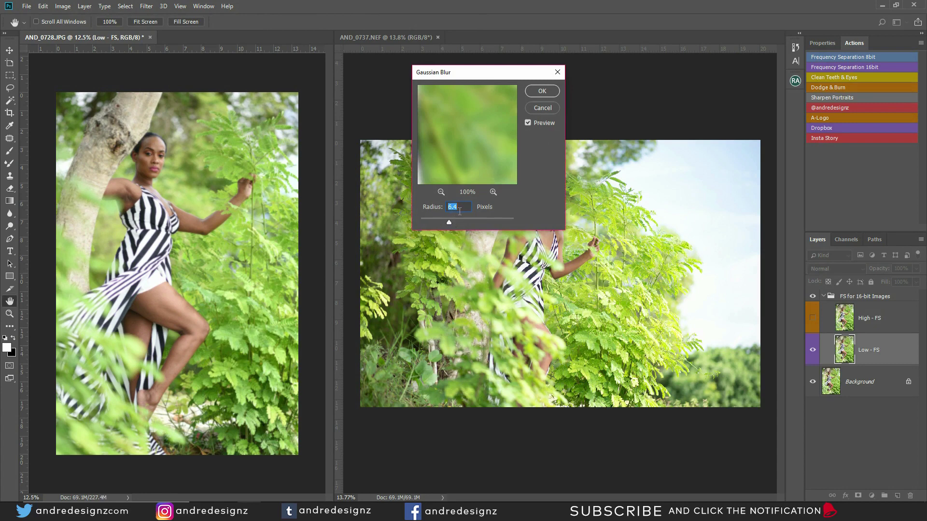
# Check the leg skin in the Gaussian Blur preview and apply a 6.4-pixel radius to the Low - FS layer
pyautogui.moveTo(423, 166); pyautogui.dragTo(374, 143)
pyautogui.click(440, 191)
pyautogui.click(440, 191)
pyautogui.click(440, 191)
pyautogui.click(440, 191)
pyautogui.moveTo(451, 155); pyautogui.dragTo(478, 153)
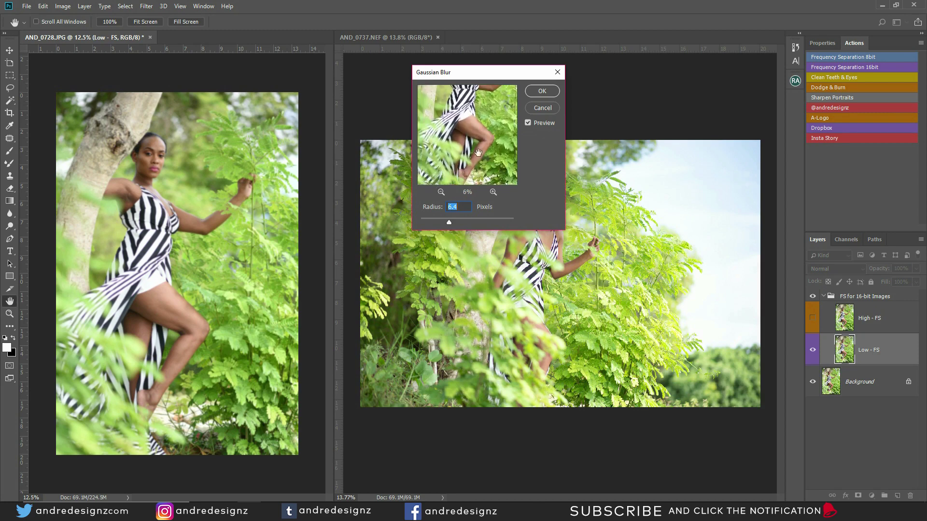
pyautogui.click(492, 192)
pyautogui.click(493, 192)
pyautogui.click(493, 191)
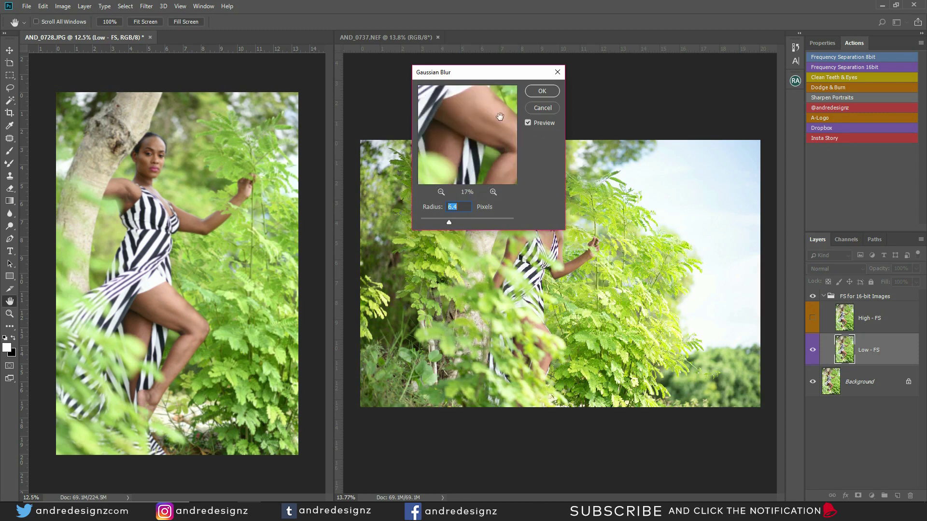
pyautogui.moveTo(499, 117); pyautogui.dragTo(473, 157)
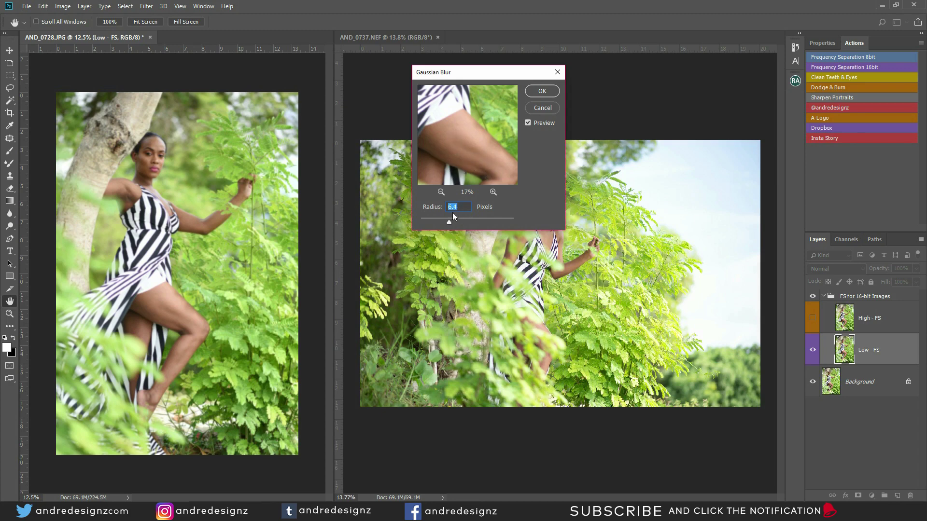
pyautogui.click(546, 95)
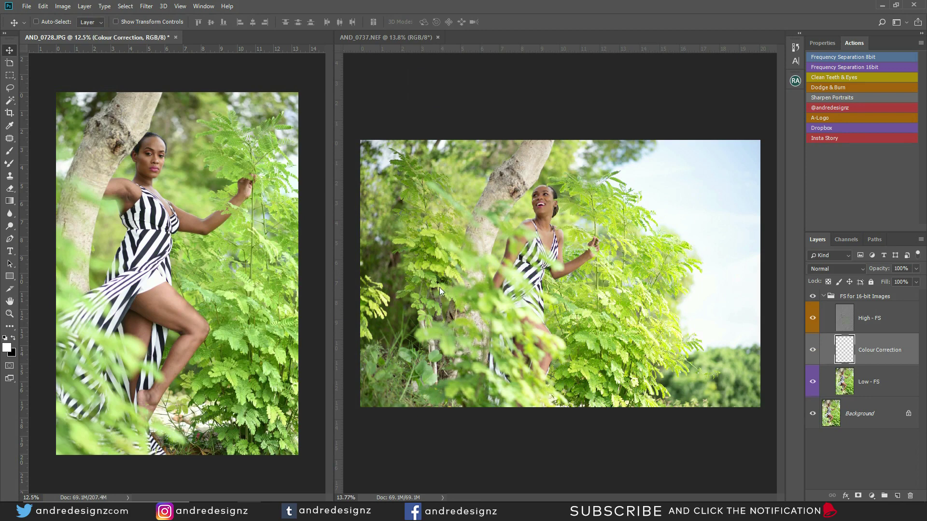
# Activate the Mixer Brush and make Low - FS the working layer
pyautogui.press('b')
pyautogui.click(862, 385)
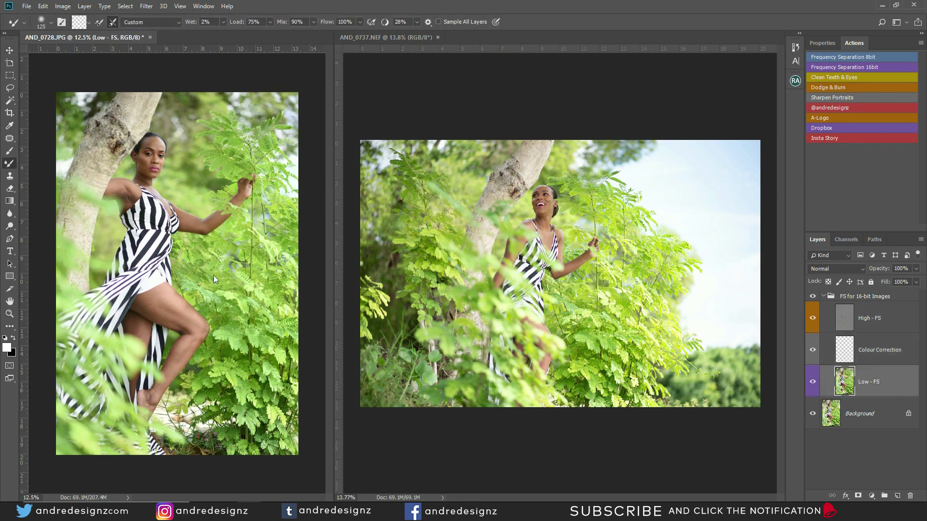
# Examine the keyboard shortcuts assigned to the tools, including the Mixer Brush, without changing them
pyautogui.click(26, 6)
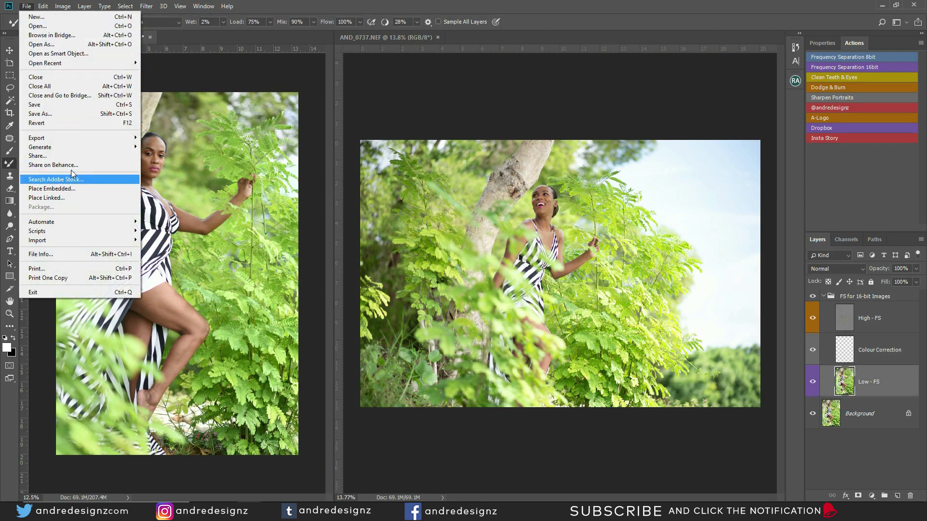
pyautogui.click(43, 7)
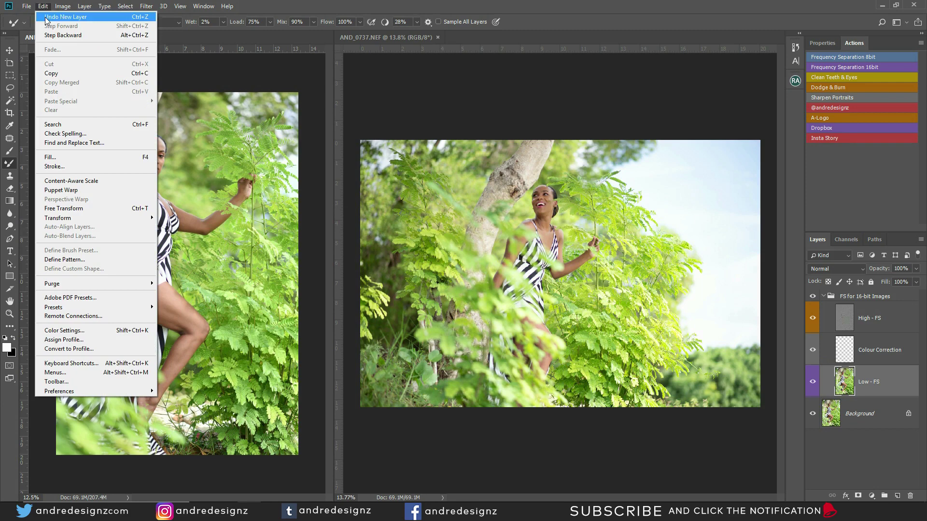
pyautogui.click(107, 363)
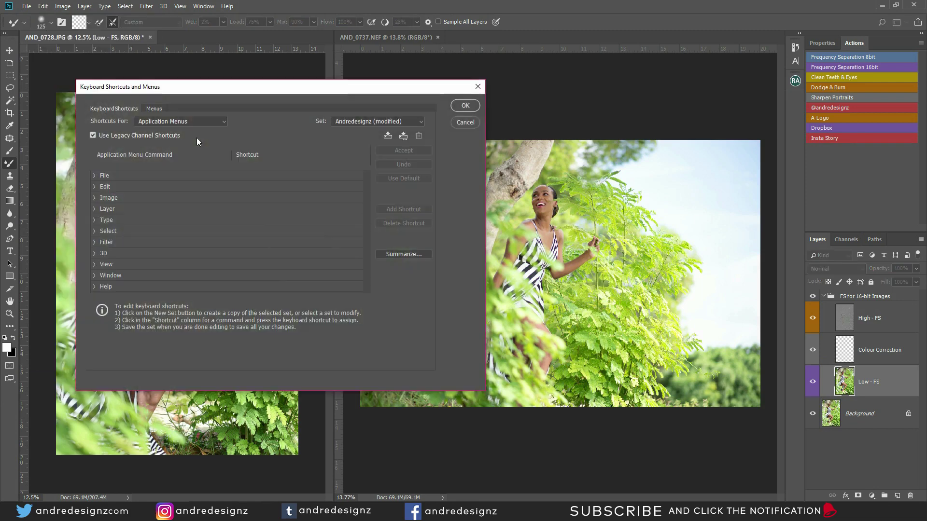
pyautogui.click(151, 108)
pyautogui.click(155, 121)
pyautogui.click(150, 129)
pyautogui.click(129, 108)
pyautogui.click(179, 121)
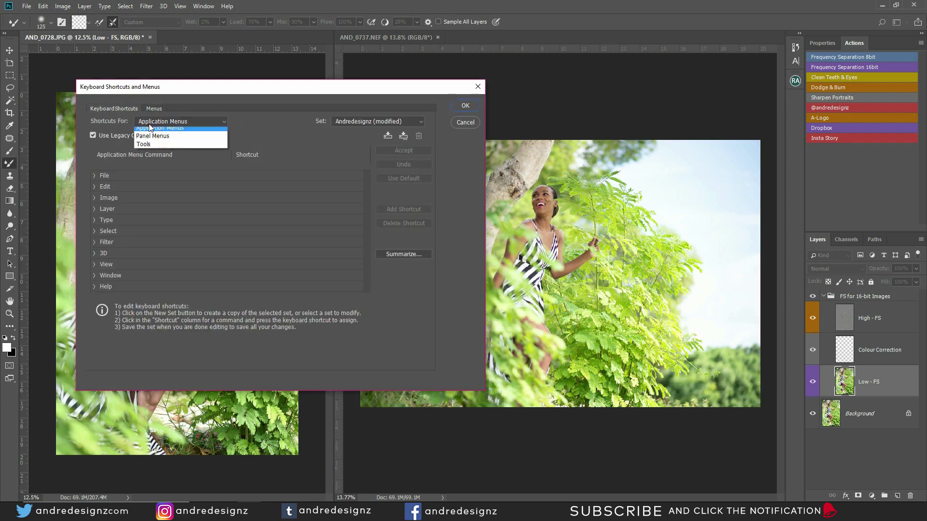
pyautogui.click(153, 148)
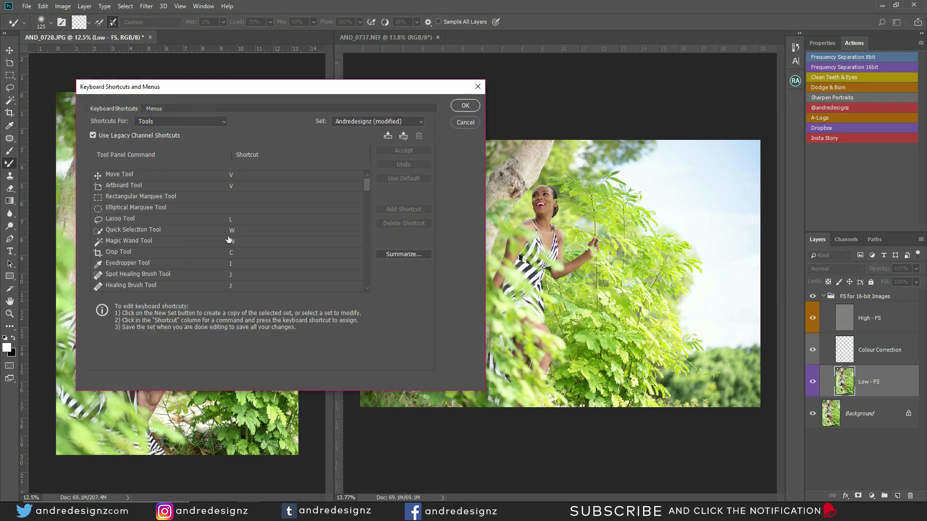
pyautogui.moveTo(367, 187)
pyautogui.mouseDown()
pyautogui.moveTo(369, 202)
pyautogui.moveTo(372, 188)
pyautogui.mouseUp()
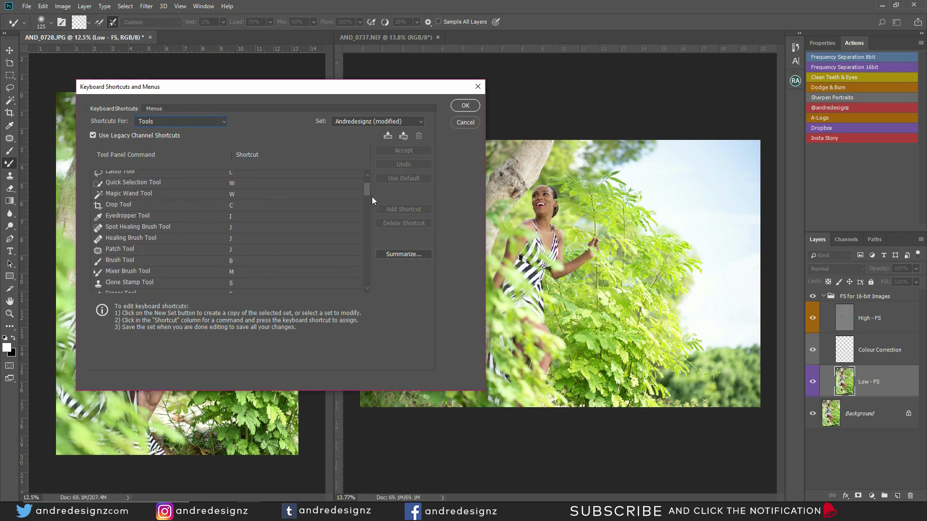
pyautogui.click(459, 127)
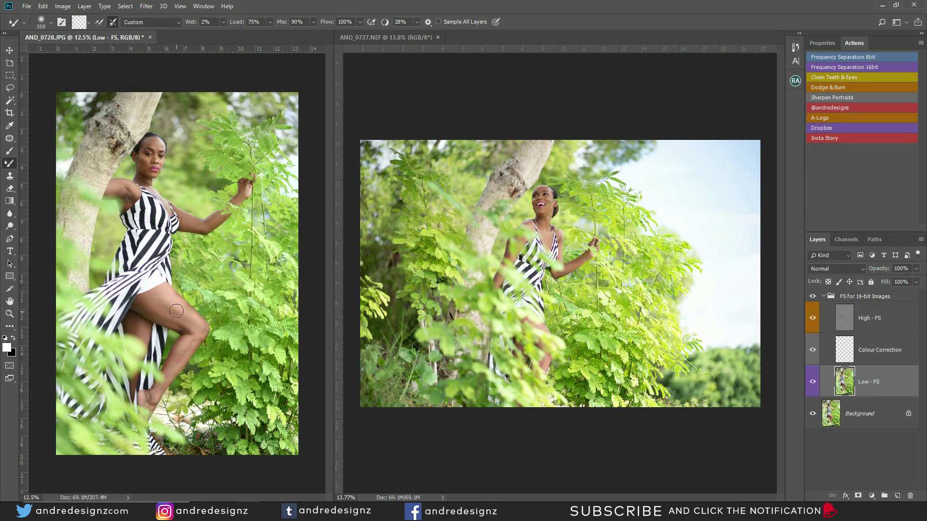
# Blend the model's thigh and knee skin on the Low - FS layer using the Mixer Brush at size 175
pyautogui.scroll(2, 169, 308)
pyautogui.scroll(2, 168, 307)
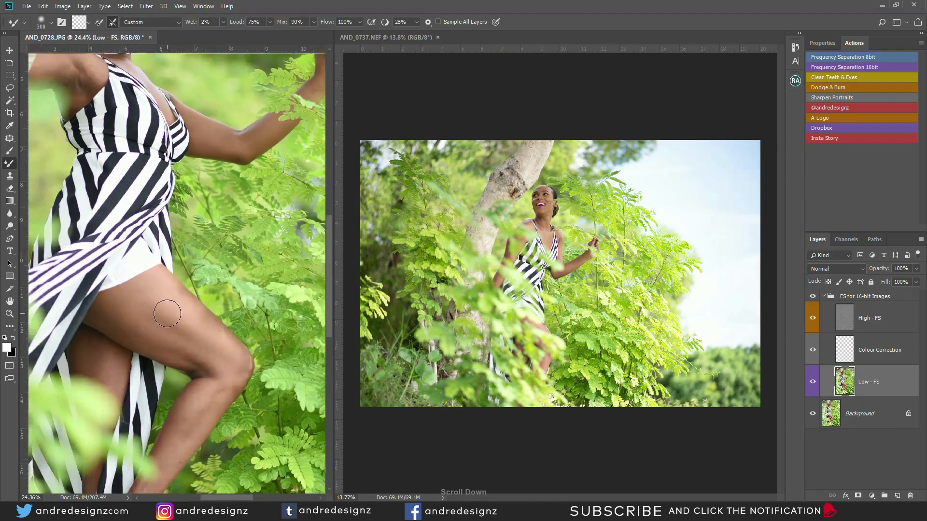
pyautogui.scroll(-1, 172, 309)
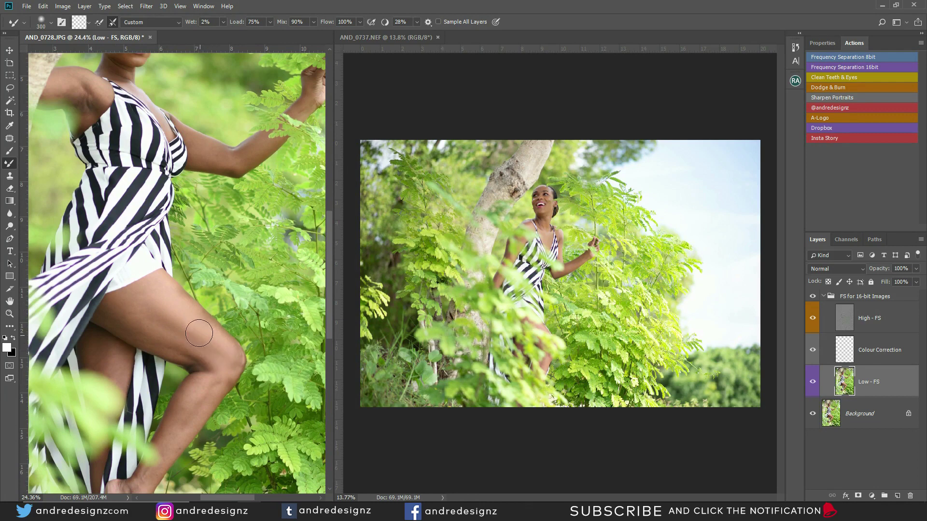
pyautogui.press('[')
pyautogui.press('[')
pyautogui.press('[')
pyautogui.moveTo(197, 382)
pyautogui.mouseDown()
pyautogui.moveTo(168, 439)
pyautogui.moveTo(181, 438)
pyautogui.moveTo(234, 362)
pyautogui.moveTo(201, 342)
pyautogui.moveTo(238, 357)
pyautogui.moveTo(240, 367)
pyautogui.mouseUp()
pyautogui.moveTo(191, 467); pyautogui.dragTo(227, 287)
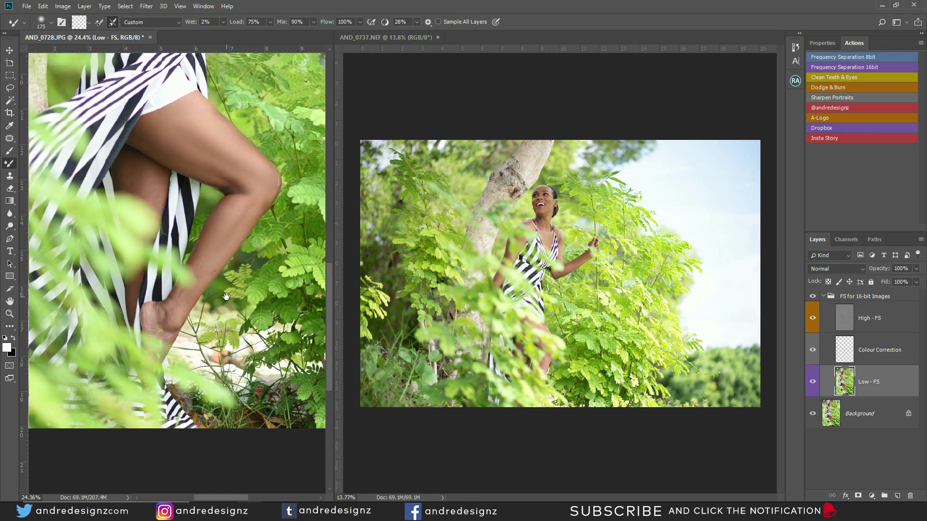
pyautogui.moveTo(193, 338); pyautogui.dragTo(205, 305)
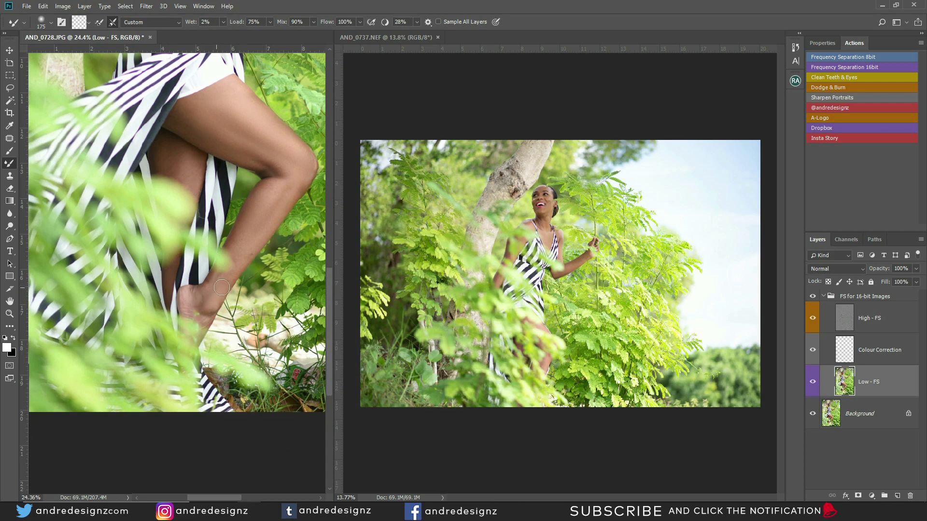
# Smooth the lower leg and remaining thigh skin with the Mixer Brush reduced to size 125
pyautogui.press('[')
pyautogui.press('[')
pyautogui.moveTo(234, 230); pyautogui.dragTo(230, 293)
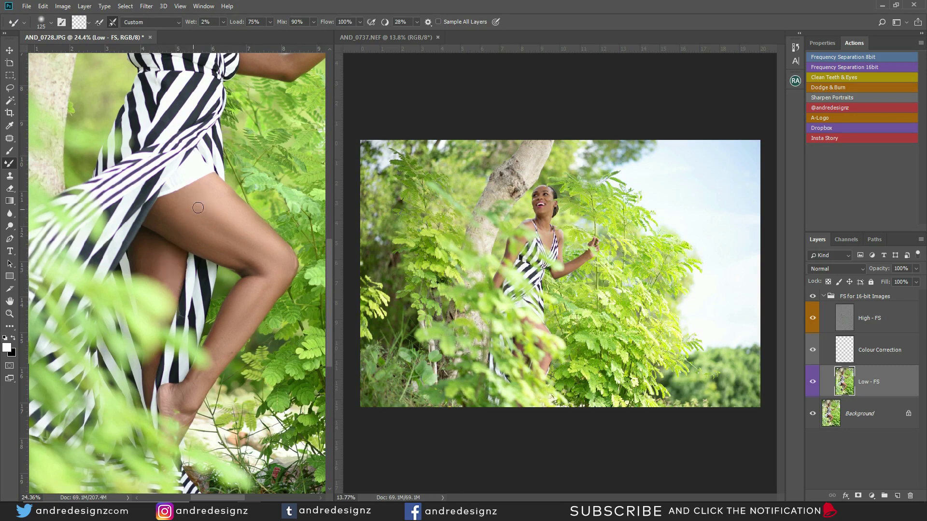
pyautogui.moveTo(234, 216); pyautogui.dragTo(246, 337)
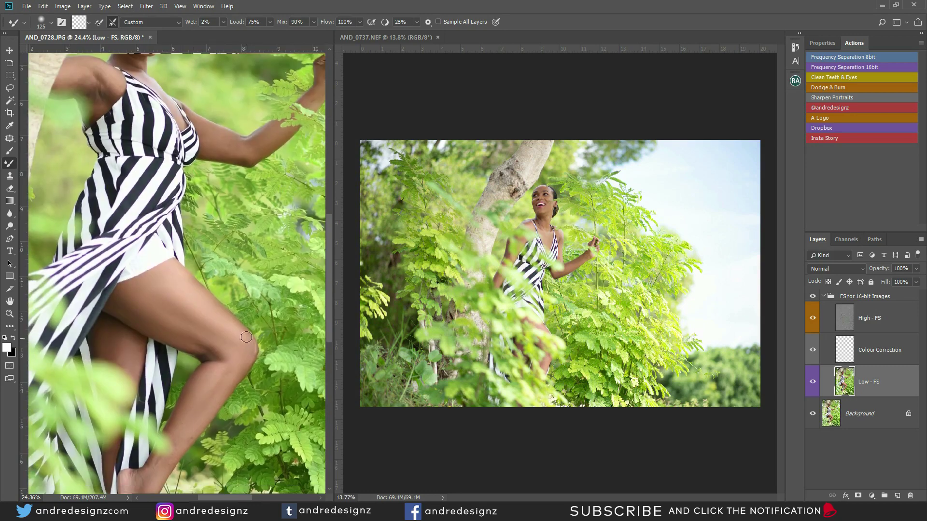
# Blend the shoulder and arm skin with the Mixer Brush enlarged to size 175
pyautogui.moveTo(231, 236); pyautogui.dragTo(273, 349)
pyautogui.moveTo(181, 241); pyautogui.dragTo(241, 296)
pyautogui.press(']')
pyautogui.press(']')
pyautogui.moveTo(195, 244); pyautogui.dragTo(165, 248)
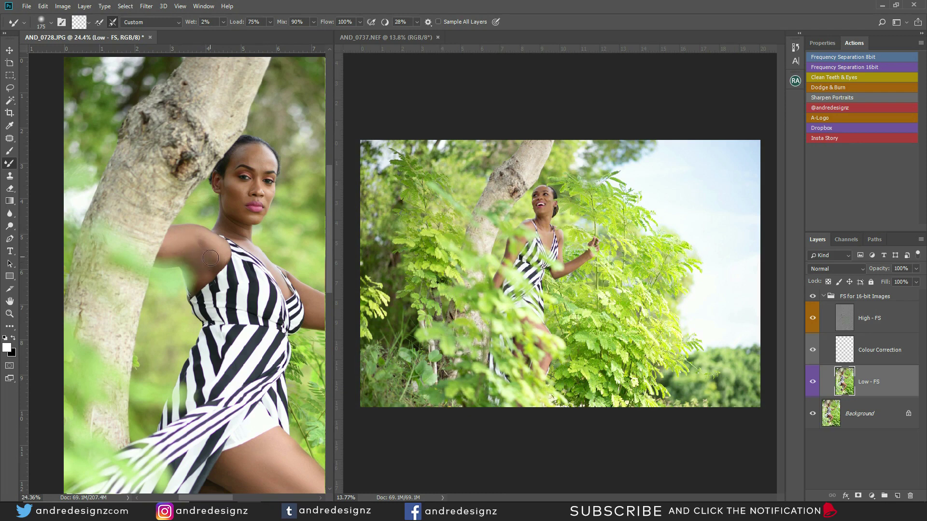
pyautogui.moveTo(230, 271)
pyautogui.mouseDown()
pyautogui.moveTo(95, 166)
pyautogui.moveTo(106, 197)
pyautogui.mouseUp()
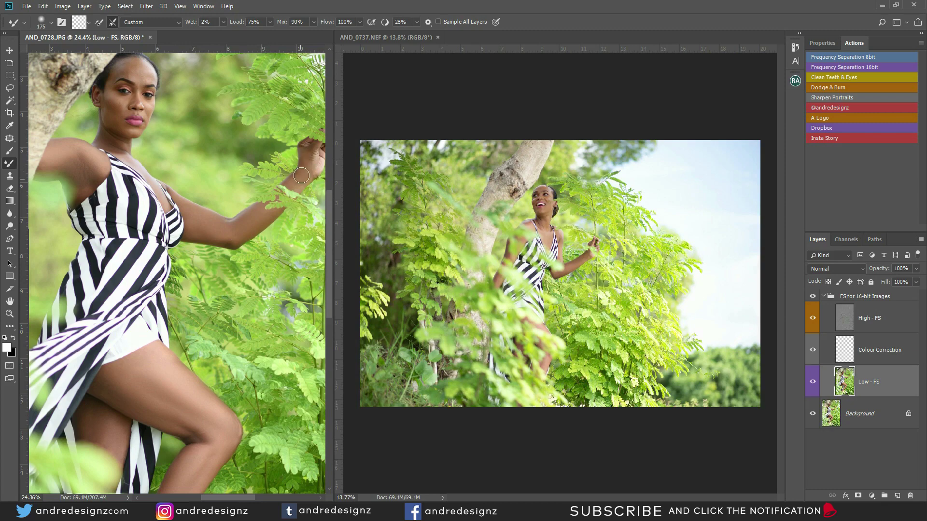
pyautogui.moveTo(166, 180); pyautogui.dragTo(194, 236)
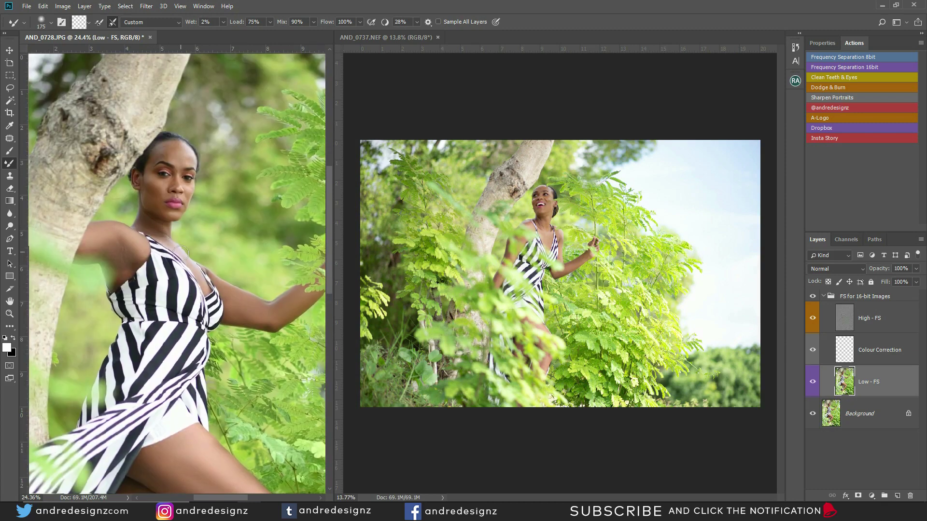
# Smooth the facial skin on Low - FS, using the Mixer Brush at sizes down to 45 and finishing at size 70
pyautogui.scroll(3, 208, 239)
pyautogui.press('[')
pyautogui.press('[')
pyautogui.press('[')
pyautogui.press('[')
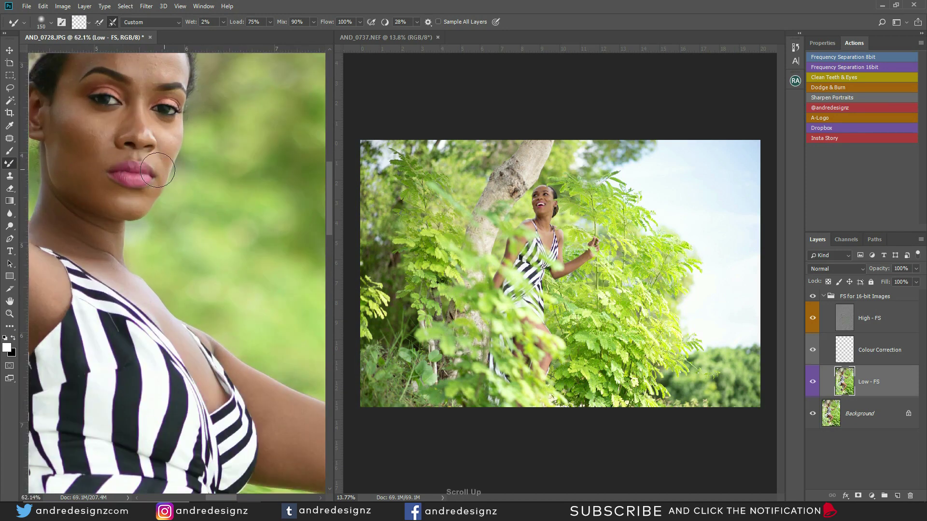
pyautogui.moveTo(96, 154)
pyautogui.mouseDown()
pyautogui.moveTo(59, 129)
pyautogui.moveTo(82, 146)
pyautogui.moveTo(81, 131)
pyautogui.moveTo(82, 153)
pyautogui.moveTo(59, 128)
pyautogui.moveTo(69, 172)
pyautogui.moveTo(87, 194)
pyautogui.moveTo(57, 170)
pyautogui.moveTo(106, 208)
pyautogui.moveTo(83, 178)
pyautogui.moveTo(115, 197)
pyautogui.moveTo(86, 183)
pyautogui.moveTo(65, 137)
pyautogui.moveTo(86, 150)
pyautogui.moveTo(70, 132)
pyautogui.moveTo(80, 136)
pyautogui.moveTo(68, 164)
pyautogui.moveTo(77, 181)
pyautogui.moveTo(53, 152)
pyautogui.moveTo(86, 174)
pyautogui.moveTo(58, 153)
pyautogui.moveTo(72, 150)
pyautogui.moveTo(67, 101)
pyautogui.moveTo(97, 131)
pyautogui.moveTo(66, 103)
pyautogui.moveTo(103, 130)
pyautogui.moveTo(112, 123)
pyautogui.moveTo(95, 167)
pyautogui.moveTo(113, 153)
pyautogui.moveTo(92, 196)
pyautogui.moveTo(100, 187)
pyautogui.moveTo(113, 203)
pyautogui.moveTo(141, 208)
pyautogui.moveTo(121, 205)
pyautogui.moveTo(135, 193)
pyautogui.mouseUp()
pyautogui.moveTo(126, 125)
pyautogui.mouseDown()
pyautogui.moveTo(146, 182)
pyautogui.moveTo(130, 110)
pyautogui.moveTo(135, 131)
pyautogui.moveTo(151, 116)
pyautogui.moveTo(151, 134)
pyautogui.moveTo(155, 119)
pyautogui.moveTo(181, 112)
pyautogui.moveTo(176, 108)
pyautogui.moveTo(196, 136)
pyautogui.moveTo(188, 116)
pyautogui.moveTo(176, 115)
pyautogui.moveTo(185, 137)
pyautogui.moveTo(175, 120)
pyautogui.moveTo(167, 126)
pyautogui.moveTo(166, 155)
pyautogui.moveTo(170, 98)
pyautogui.mouseUp()
pyautogui.press('[')
pyautogui.press('[')
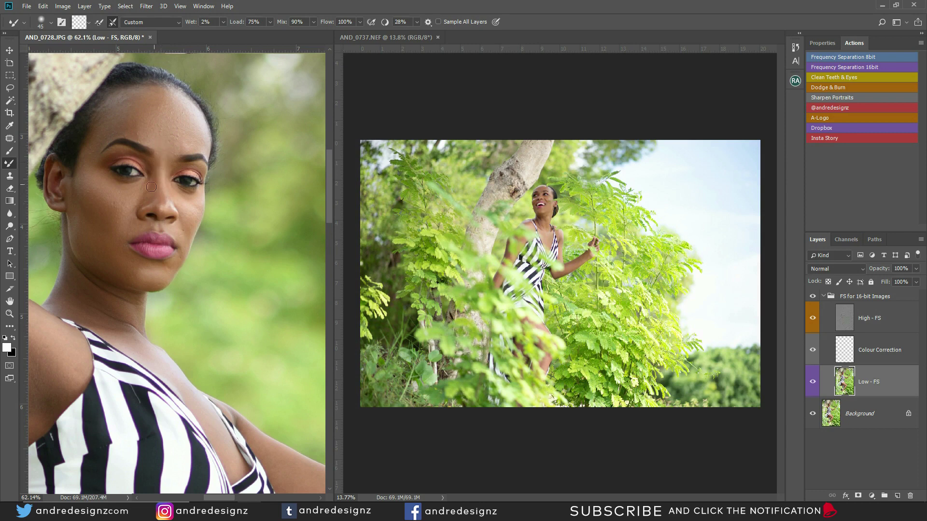
pyautogui.scroll(-1, 152, 181)
pyautogui.press(']')
pyautogui.moveTo(189, 211)
pyautogui.mouseDown()
pyautogui.moveTo(181, 197)
pyautogui.moveTo(189, 220)
pyautogui.moveTo(188, 206)
pyautogui.mouseUp()
# Check the forearm and compare the retouched AND_0728.JPG with its original Background layer
pyautogui.scroll(-5, 209, 205)
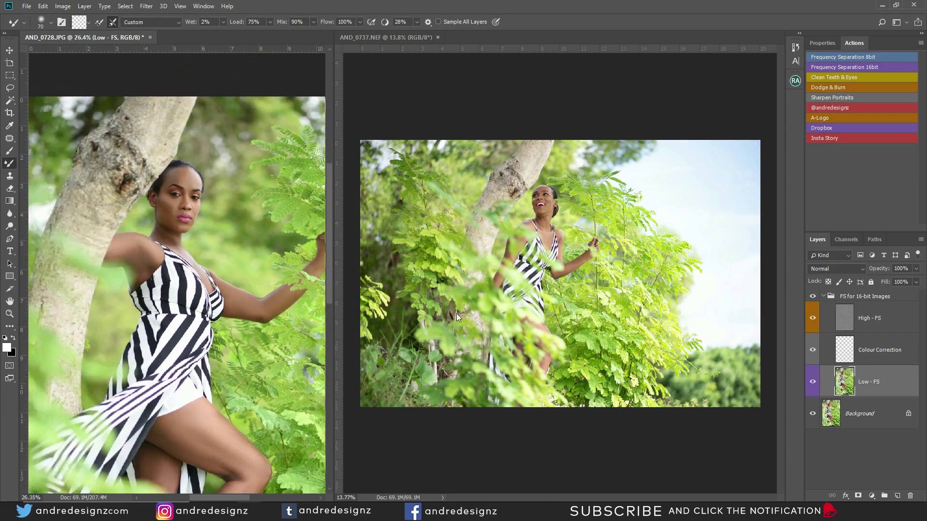
pyautogui.scroll(9, 251, 287)
pyautogui.moveTo(247, 299)
pyautogui.mouseDown()
pyautogui.moveTo(112, 244)
pyautogui.moveTo(180, 263)
pyautogui.moveTo(57, 308)
pyautogui.moveTo(60, 319)
pyautogui.mouseUp()
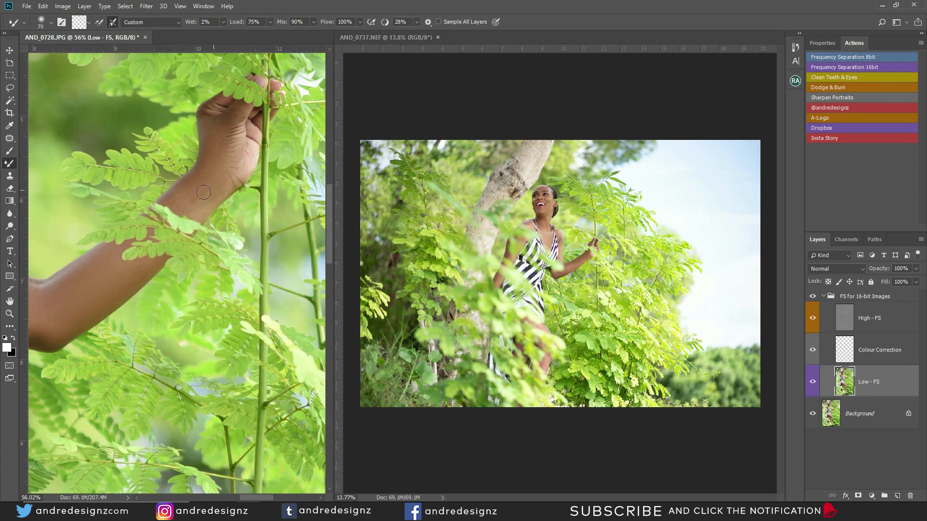
pyautogui.scroll(-7, 214, 188)
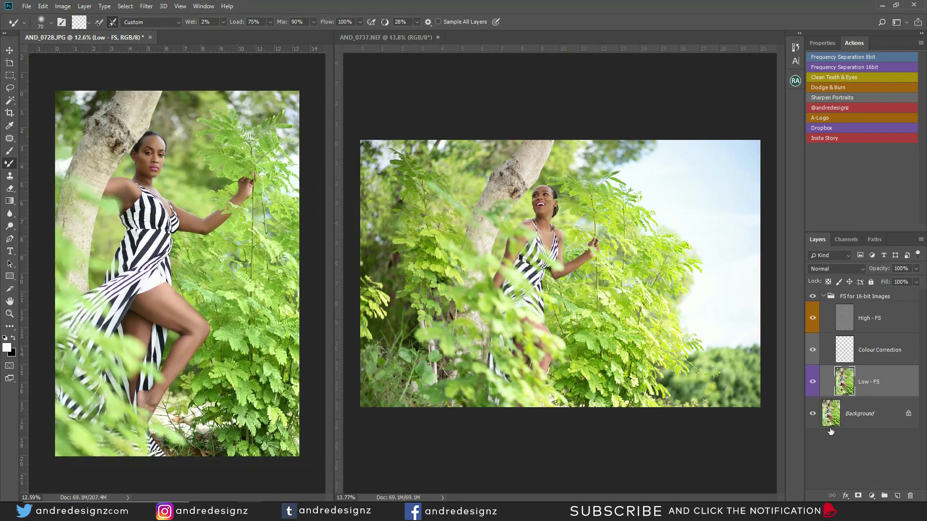
pyautogui.keyDown('alt'); pyautogui.click(813, 416); pyautogui.keyUp('alt')
pyautogui.keyDown('alt'); pyautogui.click(813, 416); pyautogui.keyUp('alt')
# Run the Frequency Separation 16bit action on AND_0737.NEF and accept a 6.4-pixel Gaussian Blur radius
pyautogui.click(546, 246)
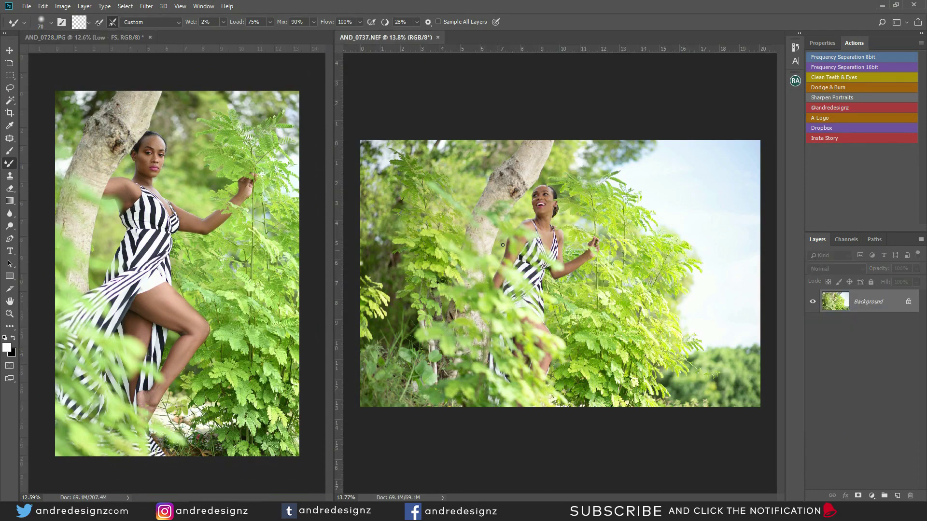
pyautogui.scroll(7, 551, 233)
pyautogui.moveTo(525, 233); pyautogui.dragTo(491, 239)
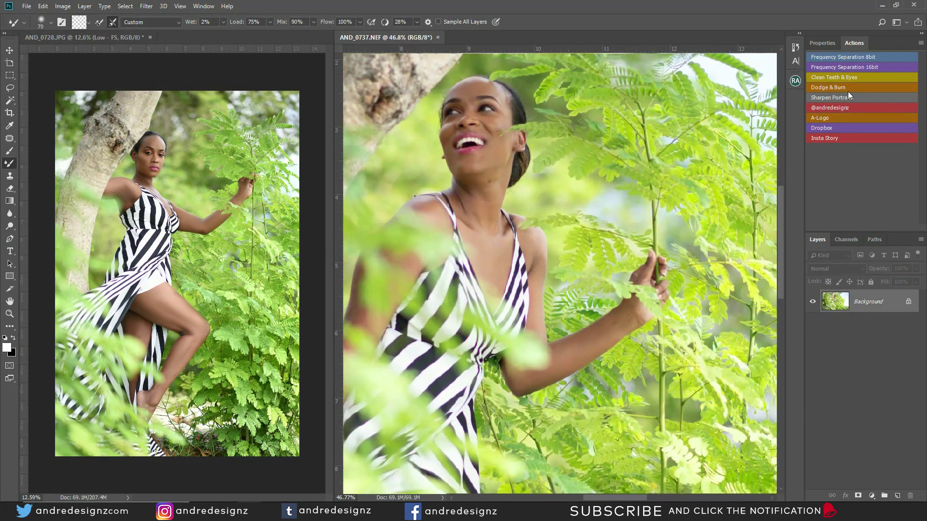
pyautogui.click(858, 68)
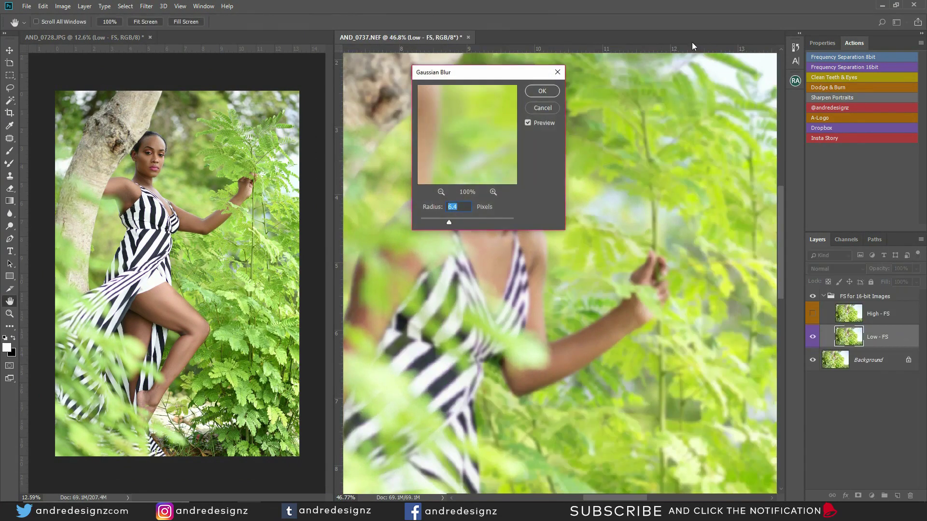
pyautogui.click(542, 92)
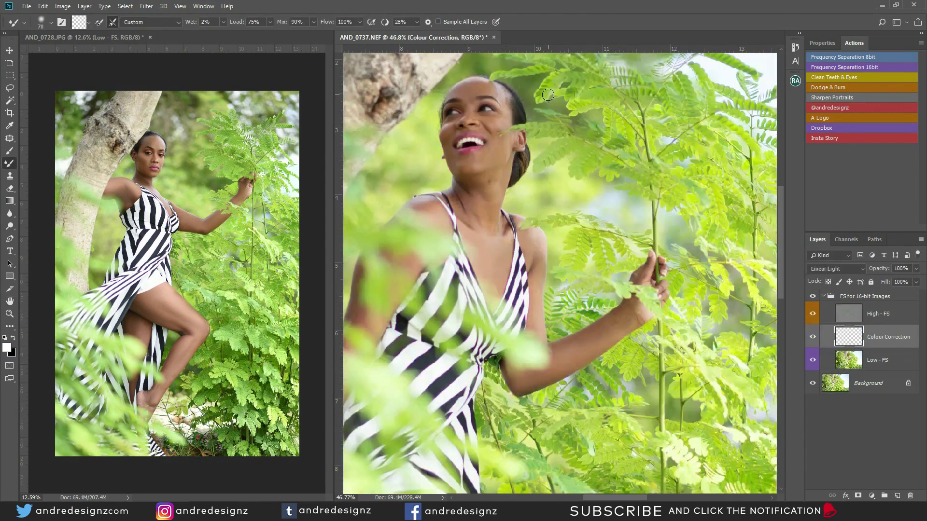
# Blend the face, neck and chest skin on the Low - FS layer of AND_0737.NEF using the Mixer Brush at size 50
pyautogui.scroll(5, 495, 125)
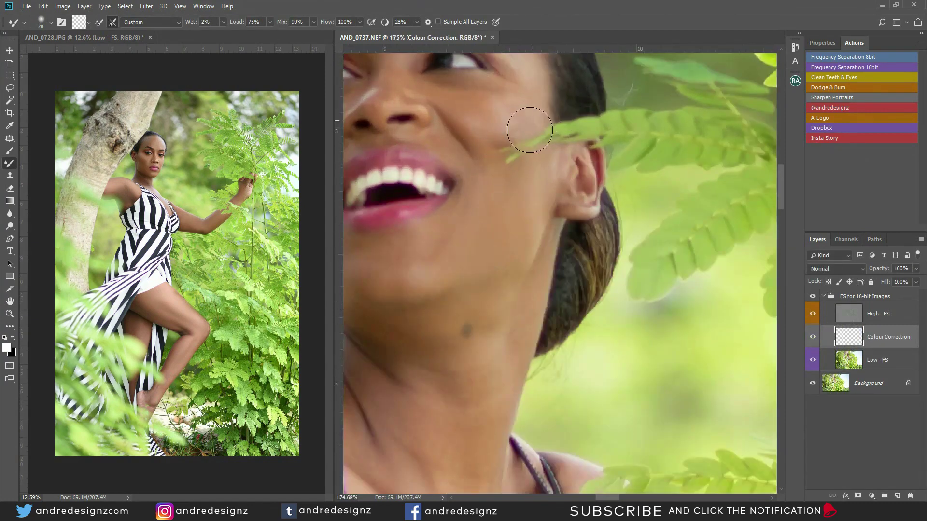
pyautogui.scroll(-8, 492, 176)
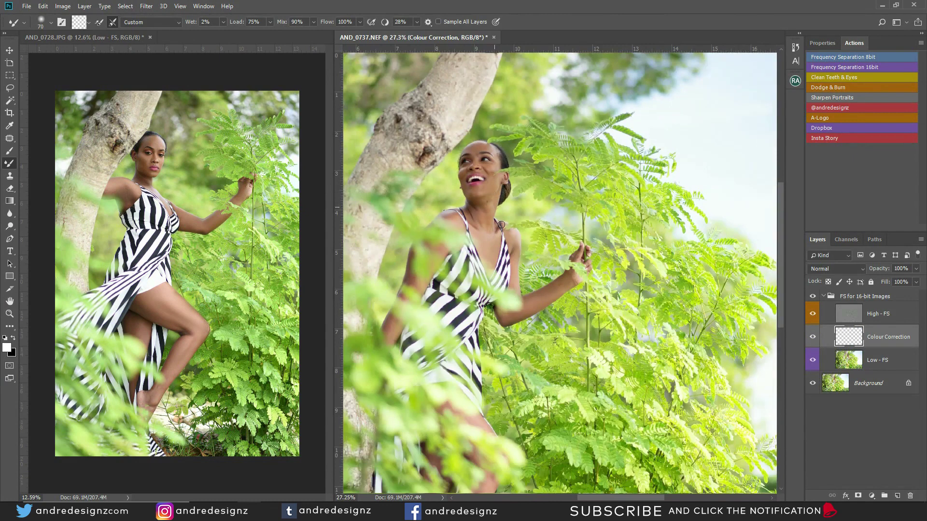
pyautogui.click(858, 356)
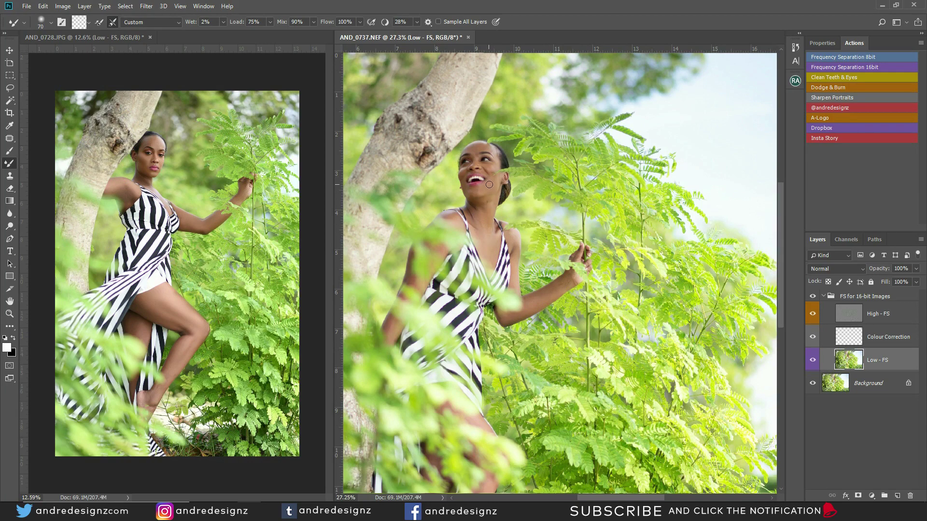
pyautogui.scroll(6, 488, 185)
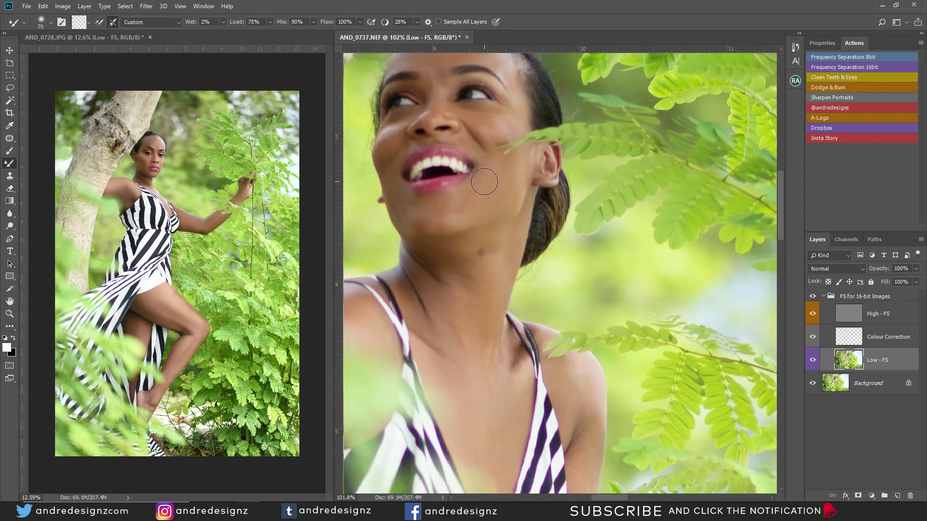
pyautogui.press('[')
pyautogui.press('[')
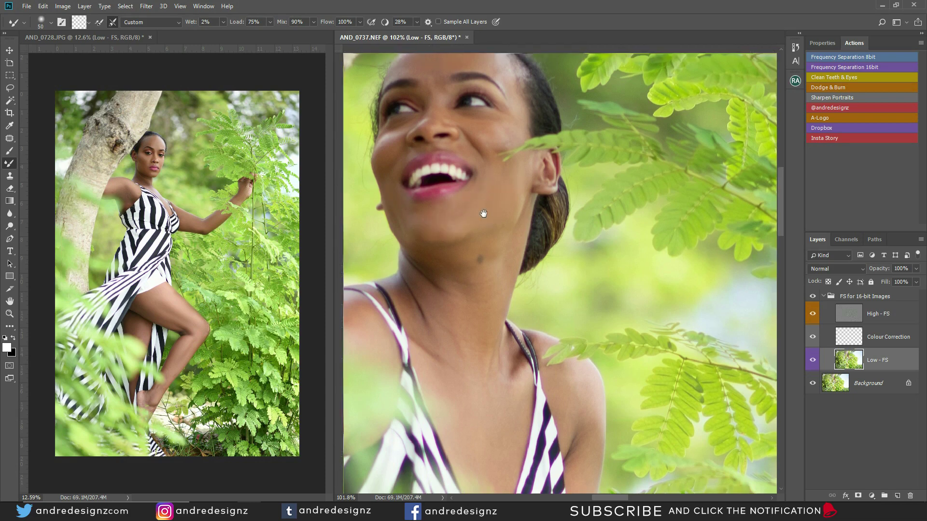
pyautogui.scroll(4, 427, 217)
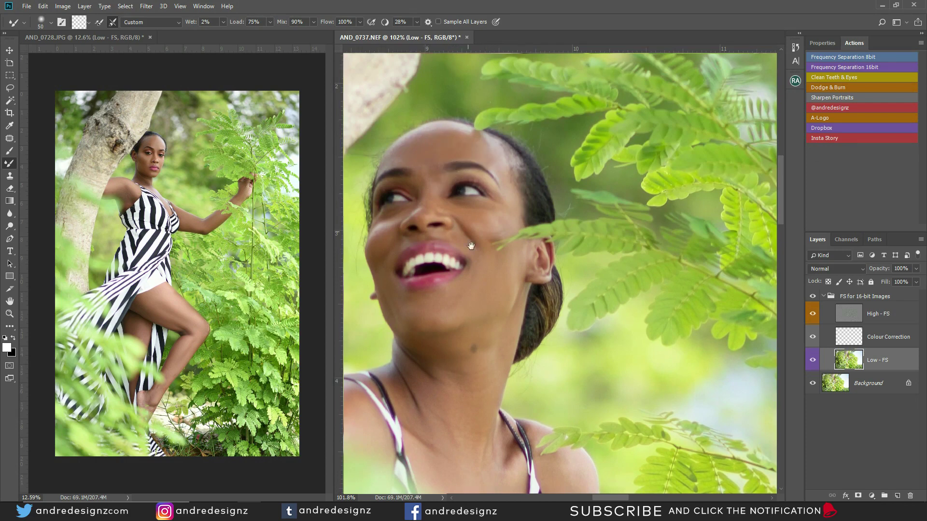
pyautogui.scroll(-5, 439, 176)
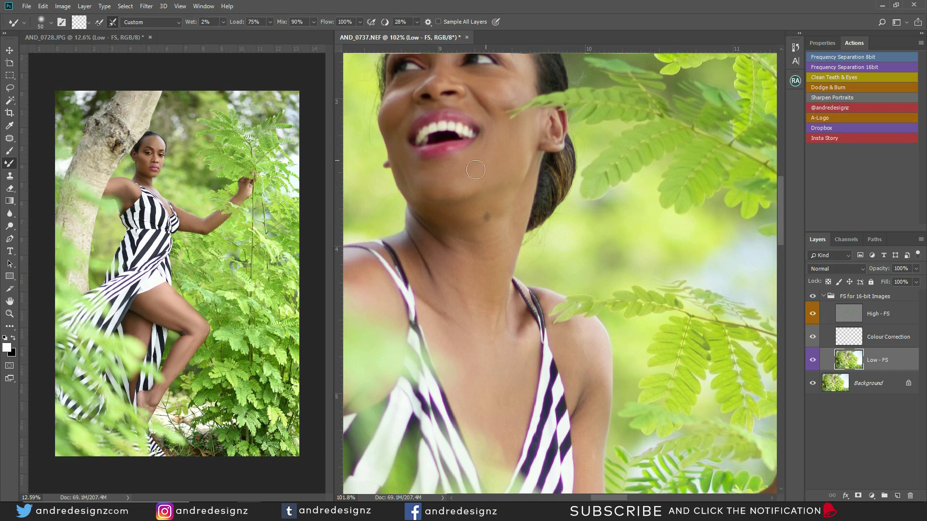
pyautogui.scroll(-6, 506, 146)
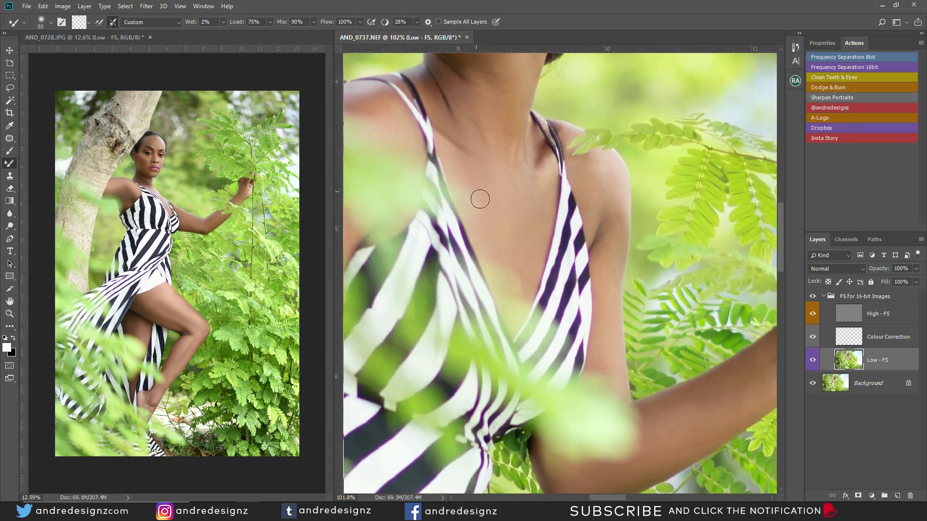
pyautogui.moveTo(507, 188); pyautogui.dragTo(502, 205)
pyautogui.scroll(6, 502, 205)
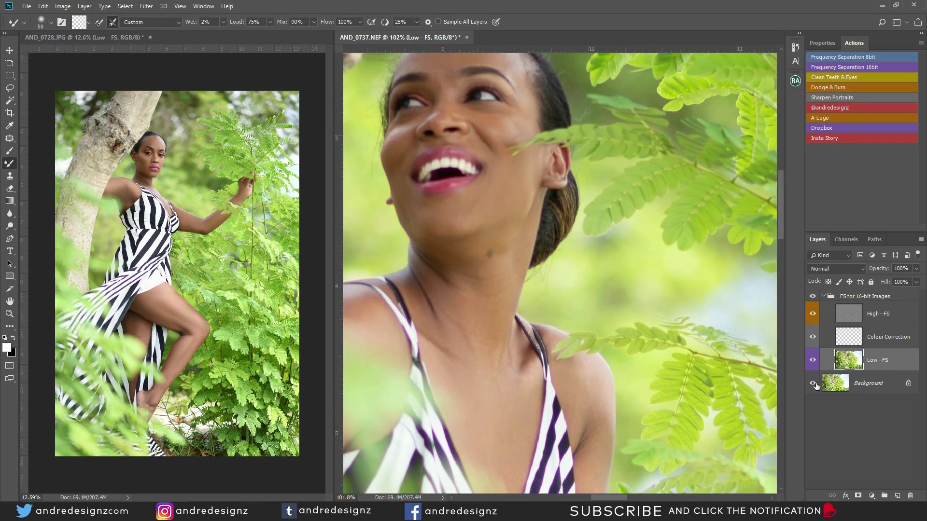
# Compare the retouched face and neck with the original Background layer of AND_0737.NEF
pyautogui.keyDown('alt'); pyautogui.click(813, 384); pyautogui.keyUp('alt')
pyautogui.keyDown('alt'); pyautogui.click(813, 384); pyautogui.keyUp('alt')
pyautogui.keyDown('alt'); pyautogui.click(814, 384); pyautogui.keyUp('alt')
pyautogui.keyDown('alt'); pyautogui.click(814, 384); pyautogui.keyUp('alt')
# Smooth the forearm and elbow skin with the Mixer Brush enlarged to size 70
pyautogui.moveTo(459, 302); pyautogui.dragTo(476, 116)
pyautogui.moveTo(475, 285); pyautogui.dragTo(515, 182)
pyautogui.moveTo(521, 292); pyautogui.dragTo(442, 217)
pyautogui.moveTo(576, 270); pyautogui.dragTo(404, 263)
pyautogui.press(']')
pyautogui.press(']')
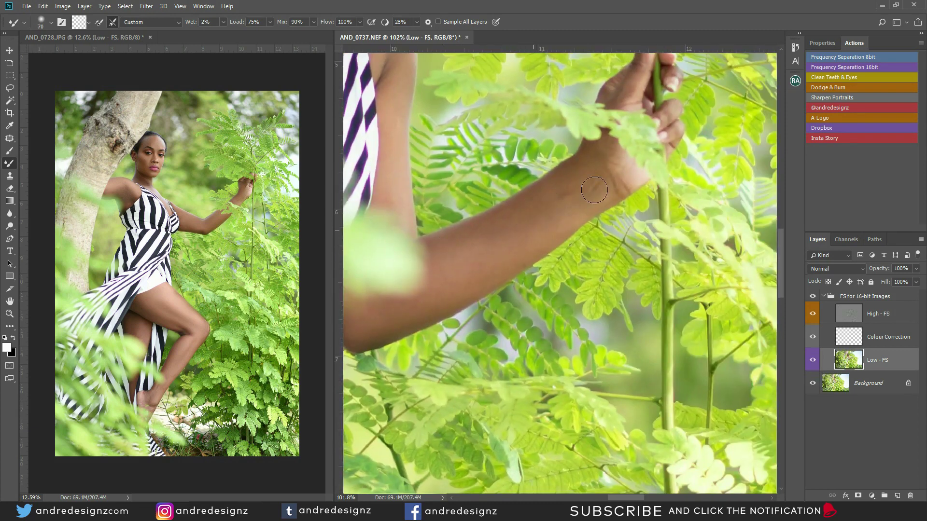
pyautogui.moveTo(503, 247)
pyautogui.mouseDown()
pyautogui.moveTo(474, 252)
pyautogui.moveTo(540, 239)
pyautogui.moveTo(542, 229)
pyautogui.moveTo(476, 262)
pyautogui.moveTo(520, 234)
pyautogui.moveTo(461, 257)
pyautogui.moveTo(573, 184)
pyautogui.mouseUp()
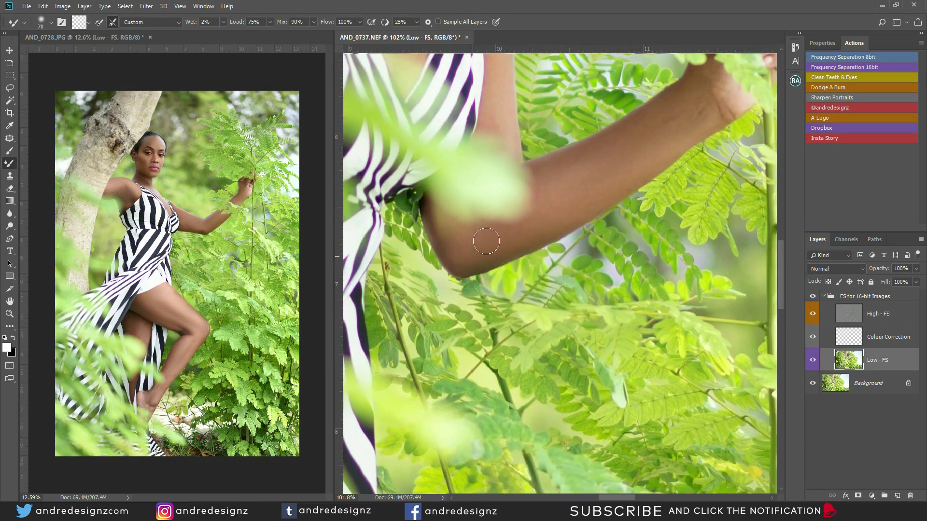
# Examine the leg and arm skin partly covered by foliage, along with the overall AND_0737.NEF image
pyautogui.scroll(-3, 471, 242)
pyautogui.moveTo(466, 291); pyautogui.dragTo(504, 32)
pyautogui.moveTo(478, 203); pyautogui.dragTo(604, 158)
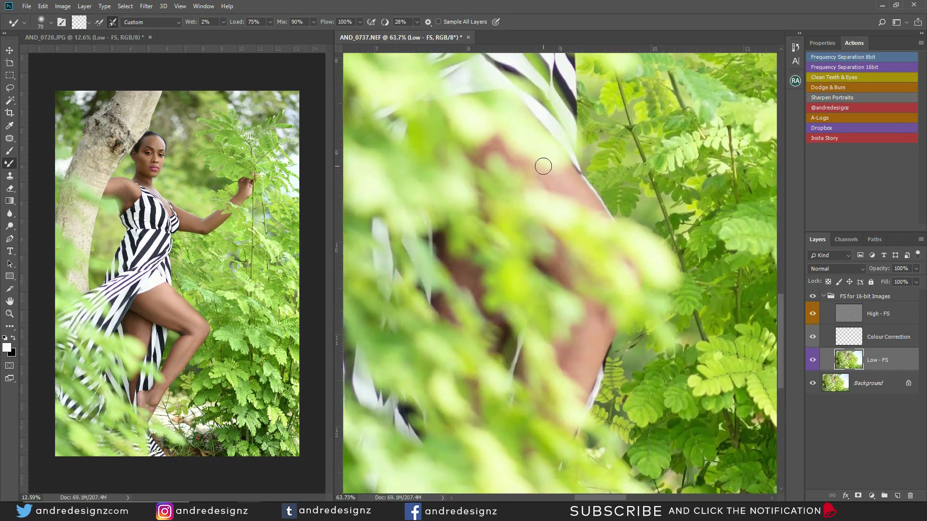
pyautogui.scroll(-5, 554, 161)
pyautogui.scroll(-1, 569, 208)
pyautogui.scroll(6, 541, 208)
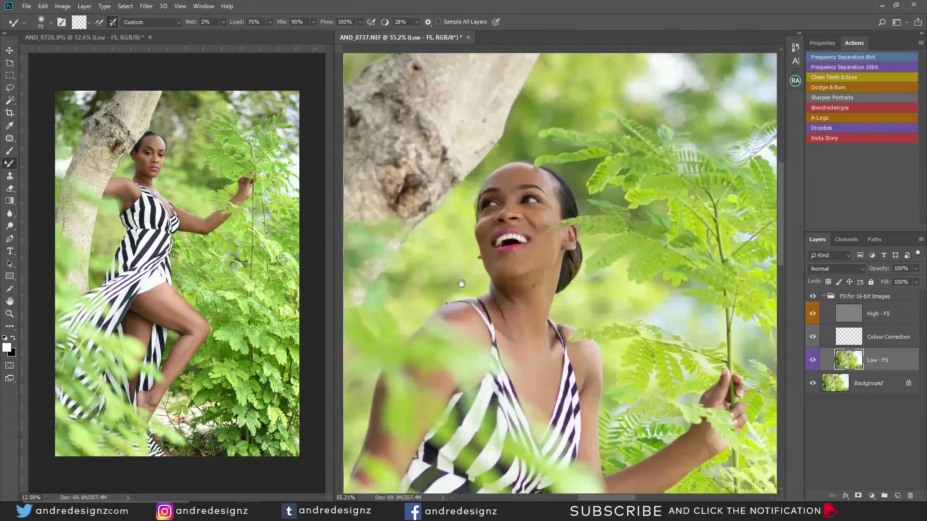
pyautogui.moveTo(410, 334); pyautogui.dragTo(504, 126)
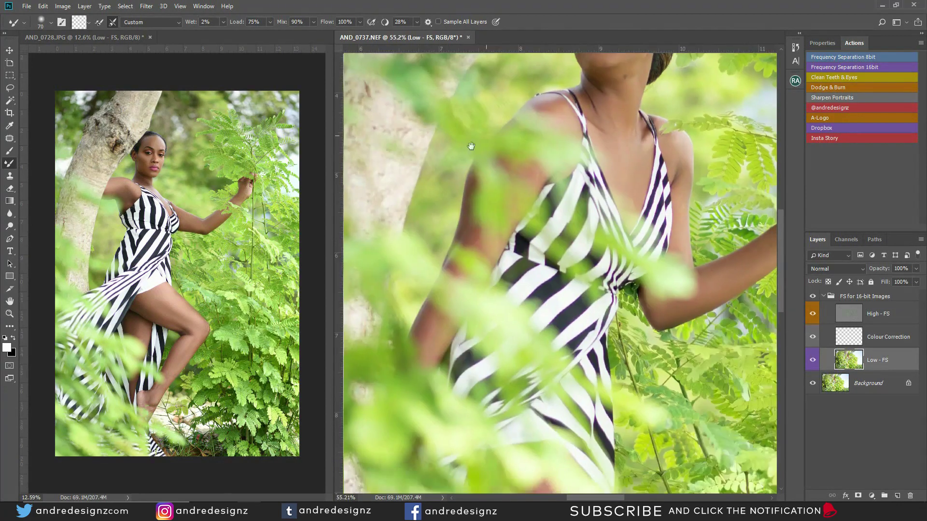
pyautogui.scroll(3, 471, 179)
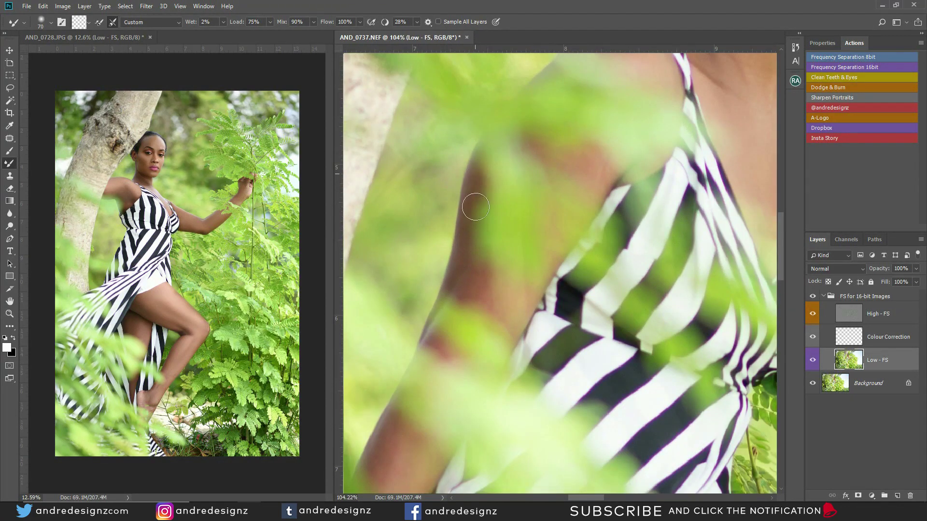
pyautogui.scroll(-3, 515, 270)
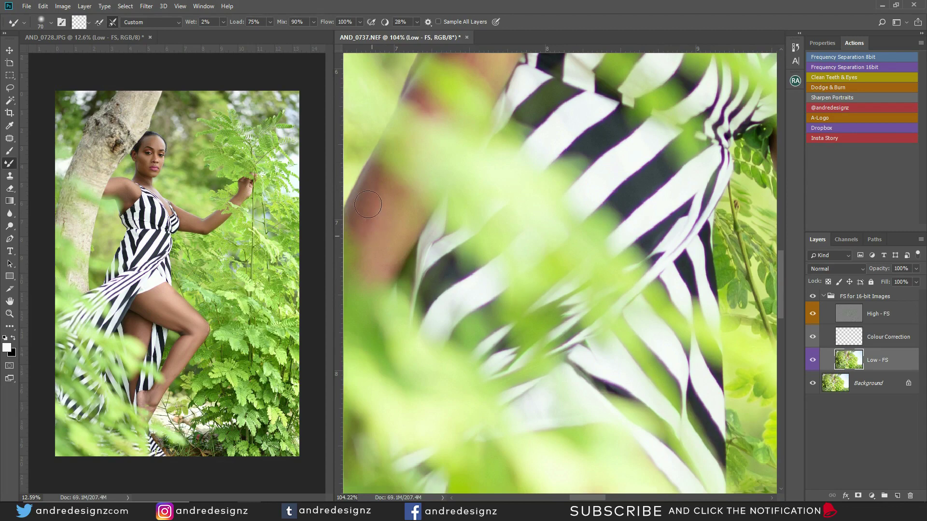
pyautogui.scroll(-6, 475, 232)
pyautogui.scroll(-2, 519, 253)
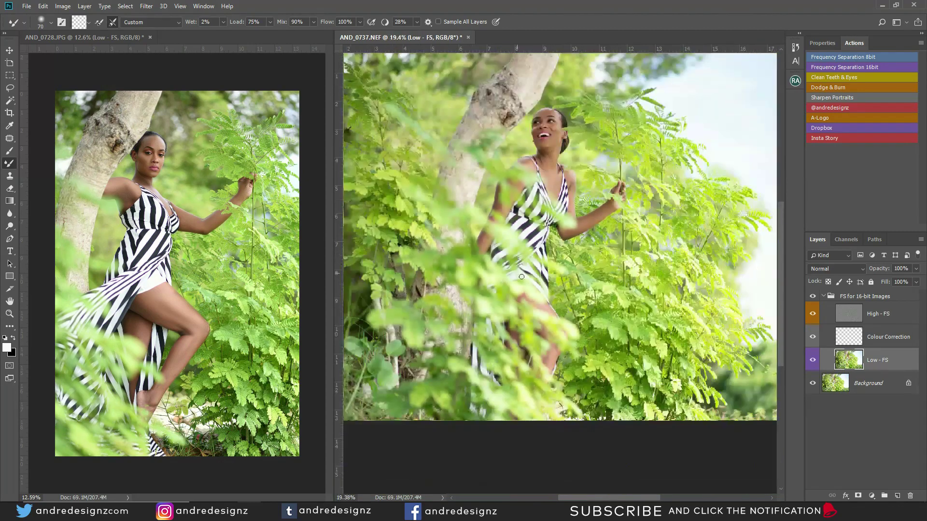
# Return to AND_0728.JPG, collapse the FS for 16-bit Images group and run the Dodge & Burn action
pyautogui.scroll(-2, 601, 273)
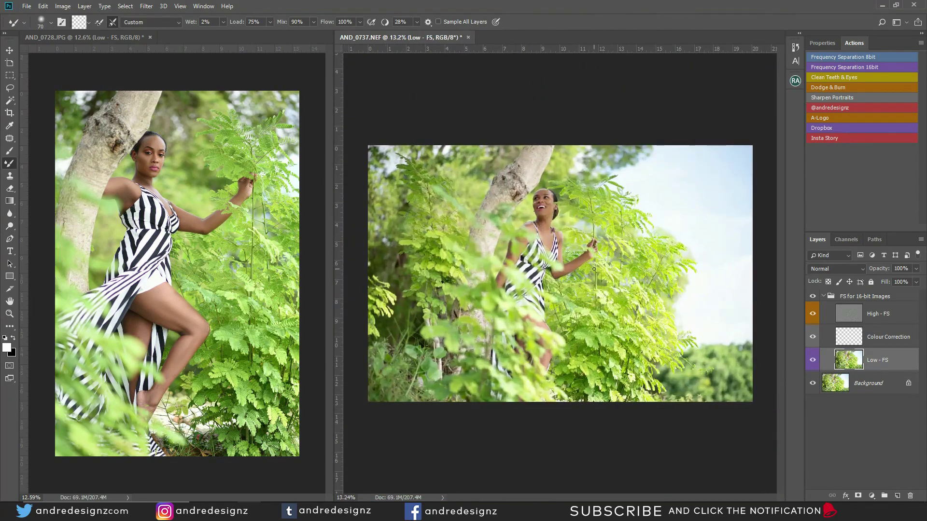
pyautogui.click(173, 152)
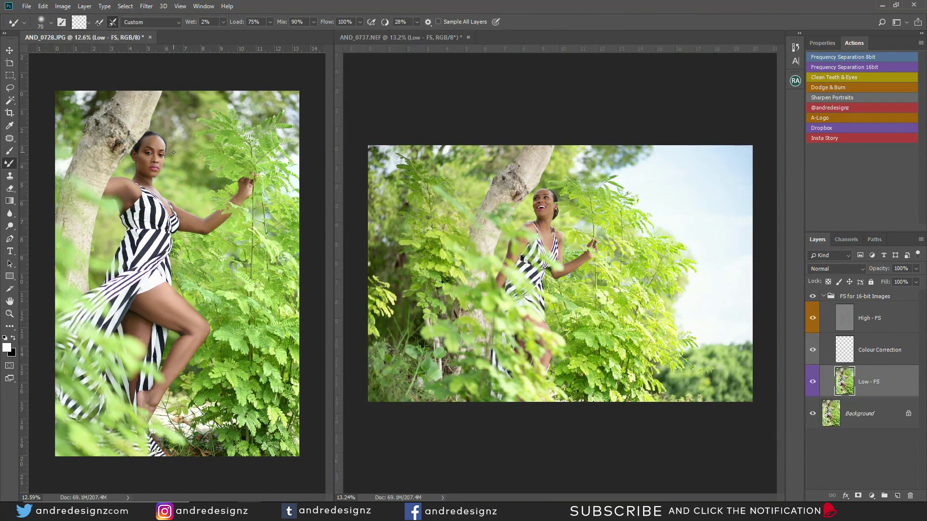
pyautogui.scroll(-1, 173, 152)
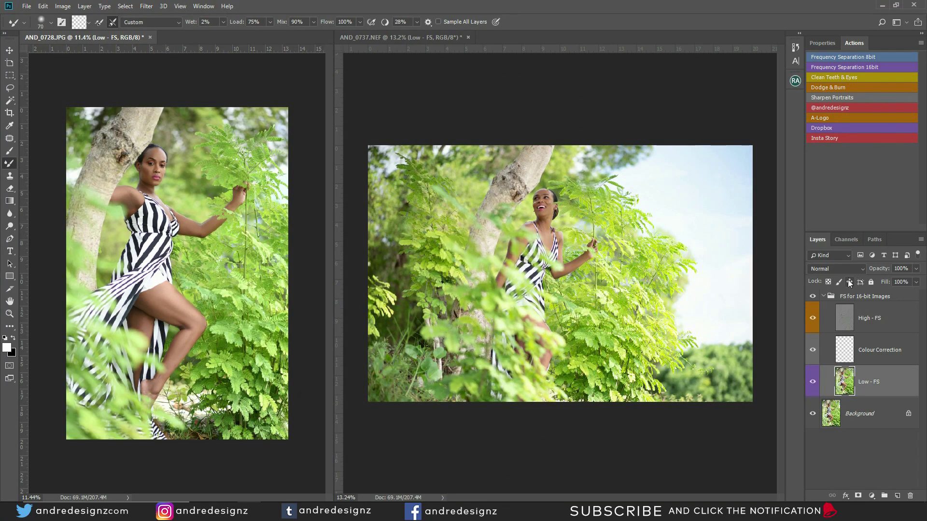
pyautogui.click(823, 296)
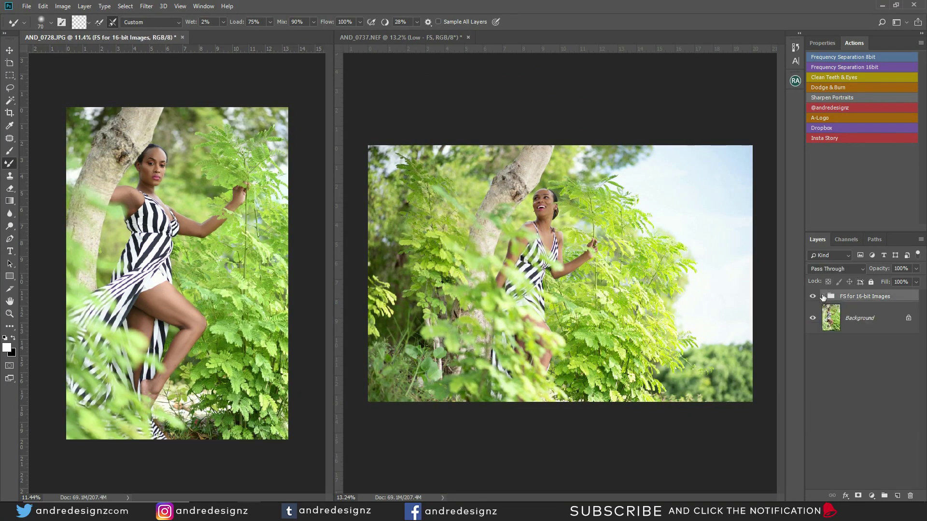
pyautogui.click(836, 87)
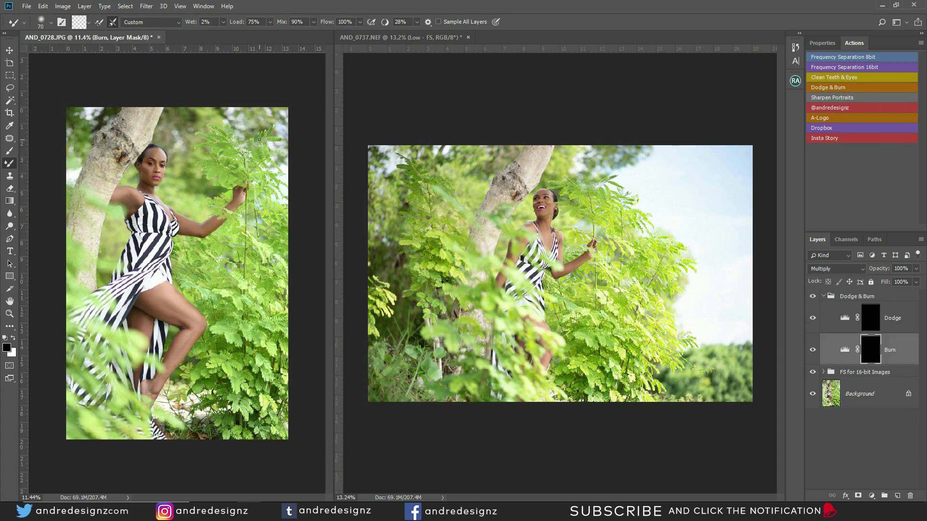
# Switch to the regular Brush with Flow at 1% and select the Burn layer's mask
pyautogui.hotkey('shift', 'b')
pyautogui.click(279, 22)
pyautogui.moveTo(279, 34); pyautogui.dragTo(251, 48)
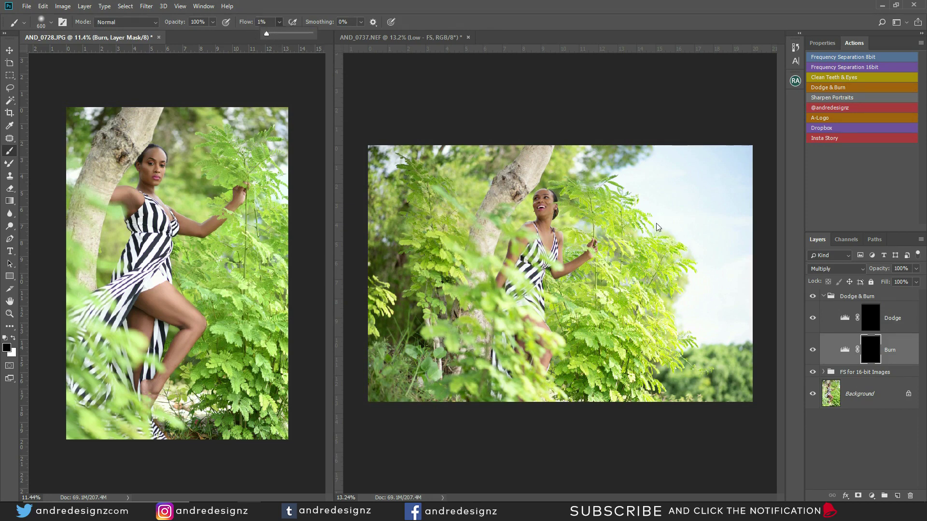
pyautogui.click(881, 347)
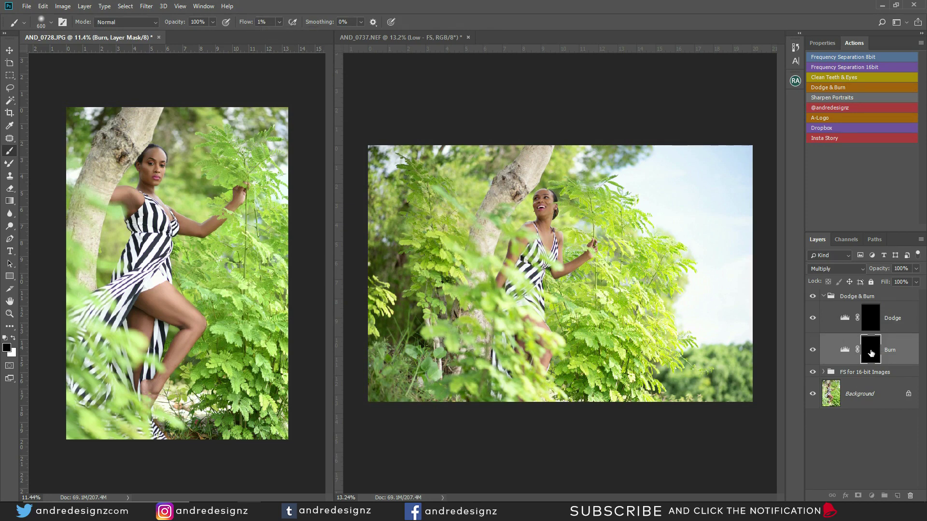
# Deepen the shadows on the arm and legs in the Burn mask using a white brush at size 175
pyautogui.scroll(3, 135, 234)
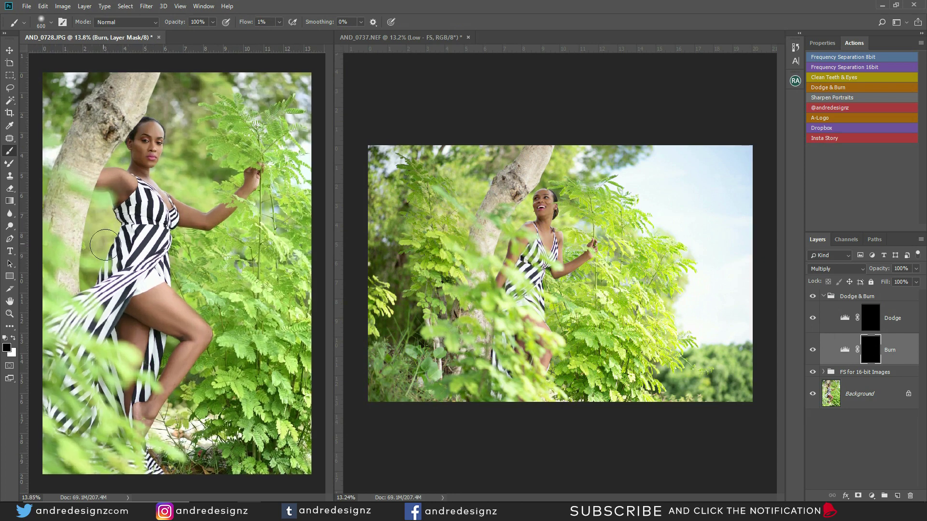
pyautogui.moveTo(213, 217); pyautogui.dragTo(227, 227)
pyautogui.hotkey('ctrl', 'r')
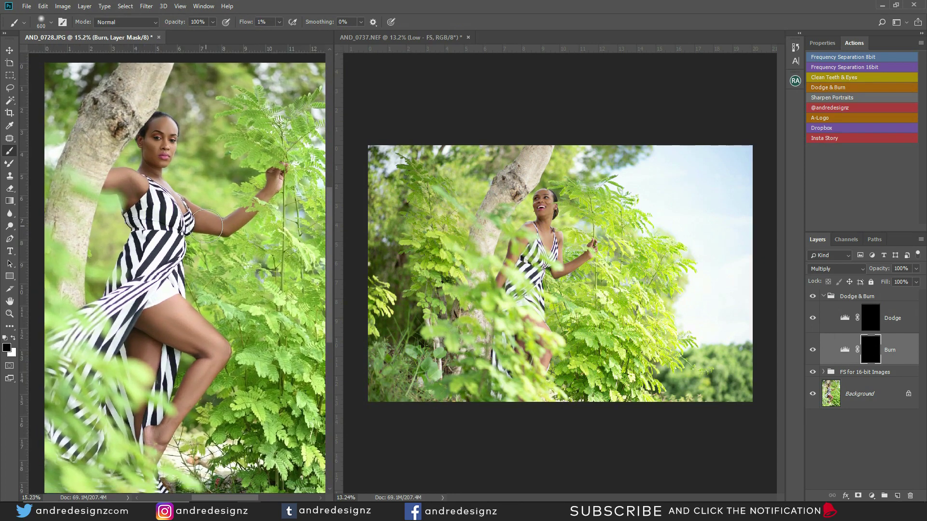
pyautogui.press('[')
pyautogui.press('[')
pyautogui.press('[')
pyautogui.press('x')
# Compare the body shading of AND_0728.JPG with the Burn layer hidden and shown
pyautogui.click(812, 350)
pyautogui.click(815, 352)
pyautogui.click(818, 352)
pyautogui.click(813, 350)
pyautogui.click(813, 350)
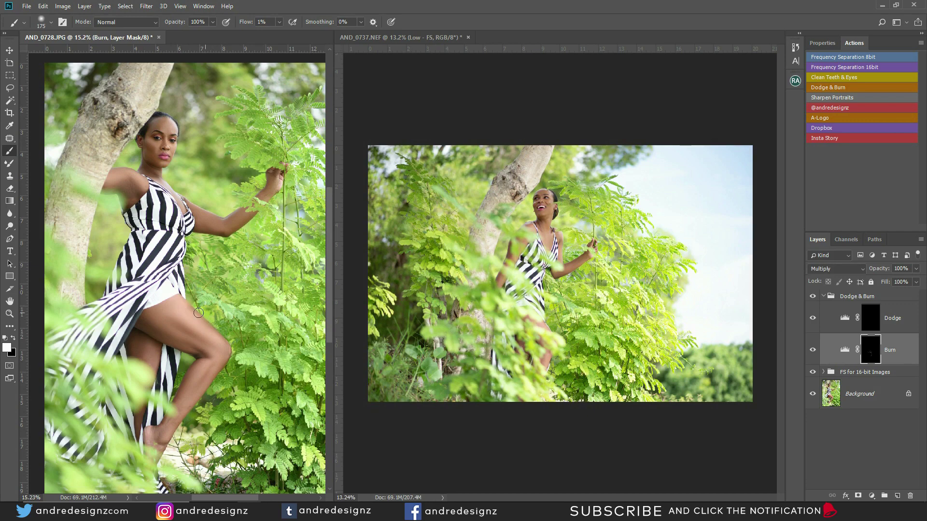
# Contour the face shadows on the Burn mask, starting with the brush at size 45 and enlarging it for broader areas
pyautogui.scroll(3, 171, 255)
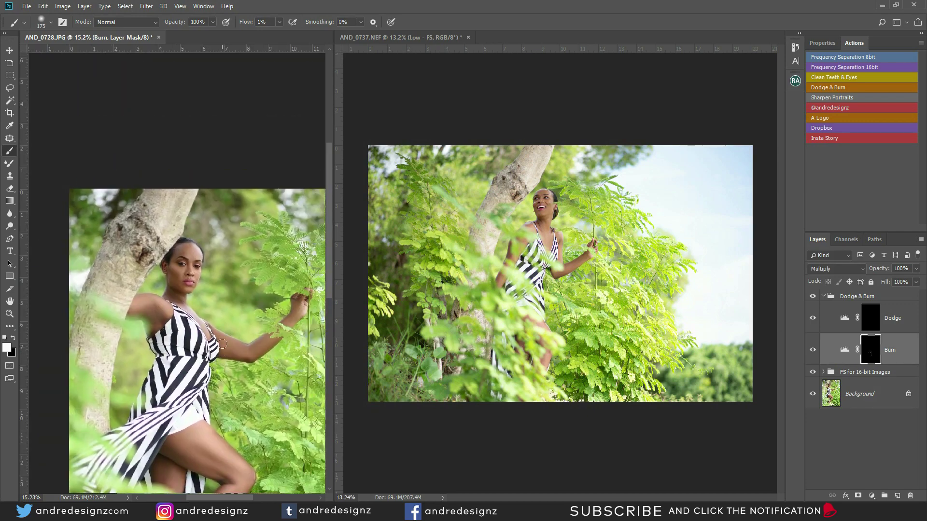
pyautogui.scroll(15, 172, 255)
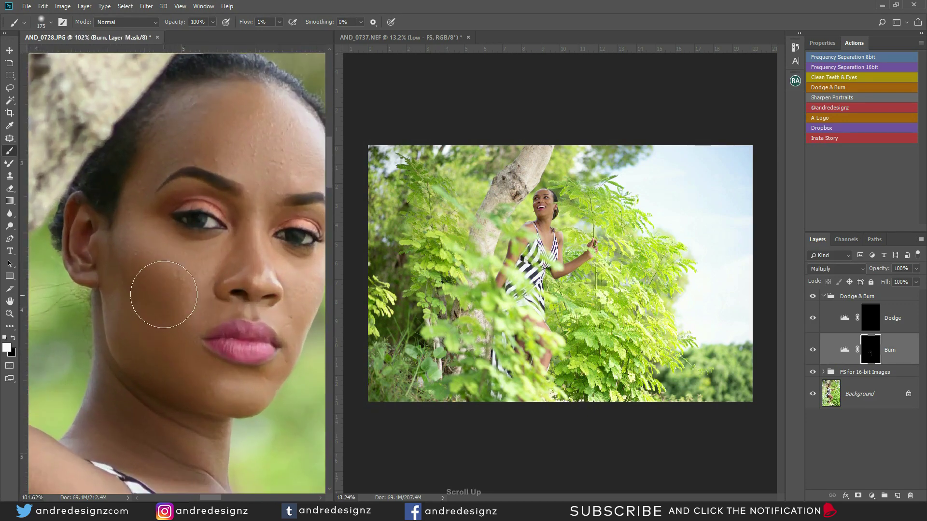
pyautogui.press('[')
pyautogui.press('[')
pyautogui.press('[')
pyautogui.press('[')
pyautogui.press('[')
pyautogui.press('[')
pyautogui.press('[')
pyautogui.press('[')
pyautogui.press('[')
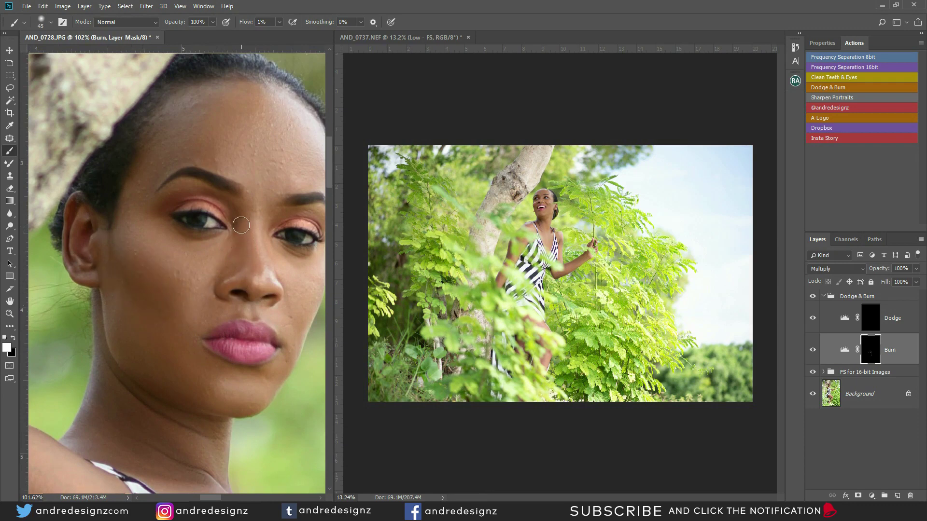
pyautogui.press(']')
pyautogui.press(']')
pyautogui.press(']')
pyautogui.press(']')
pyautogui.press(']')
pyautogui.press(']')
# Brighten the cheeks, nose and jaw highlights of the face on the Dodge mask with the brush at size 60
pyautogui.click(874, 320)
pyautogui.scroll(-2, 188, 251)
pyautogui.press('[')
pyautogui.press('[')
pyautogui.press('[')
pyautogui.press('[')
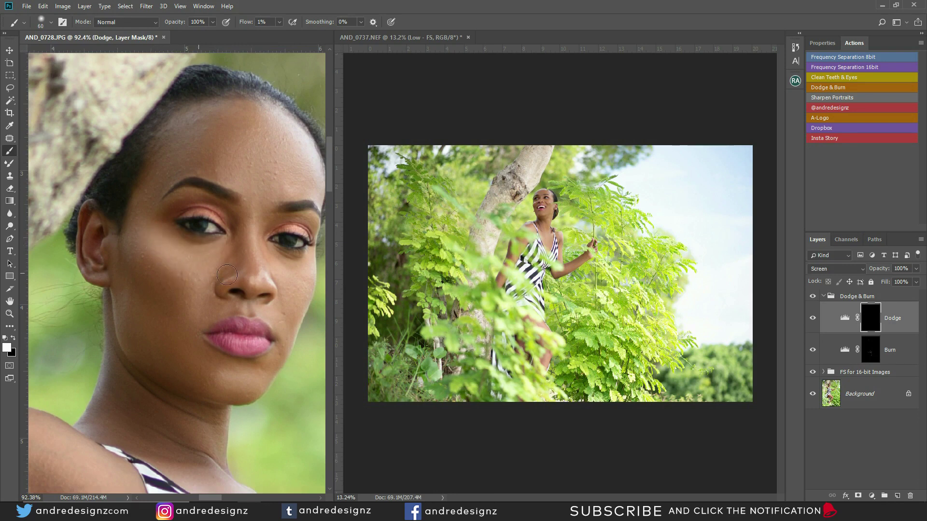
pyautogui.moveTo(308, 273)
pyautogui.mouseDown()
pyautogui.moveTo(290, 283)
pyautogui.moveTo(275, 259)
pyautogui.moveTo(297, 286)
pyautogui.moveTo(306, 281)
pyautogui.moveTo(278, 254)
pyautogui.moveTo(290, 284)
pyautogui.moveTo(296, 267)
pyautogui.moveTo(298, 280)
pyautogui.moveTo(287, 271)
pyautogui.moveTo(306, 276)
pyautogui.moveTo(280, 267)
pyautogui.mouseUp()
pyautogui.moveTo(190, 266)
pyautogui.mouseDown()
pyautogui.moveTo(158, 239)
pyautogui.moveTo(199, 282)
pyautogui.moveTo(208, 276)
pyautogui.moveTo(194, 301)
pyautogui.moveTo(197, 334)
pyautogui.moveTo(135, 307)
pyautogui.moveTo(124, 292)
pyautogui.moveTo(177, 358)
pyautogui.moveTo(123, 299)
pyautogui.moveTo(162, 343)
pyautogui.mouseUp()
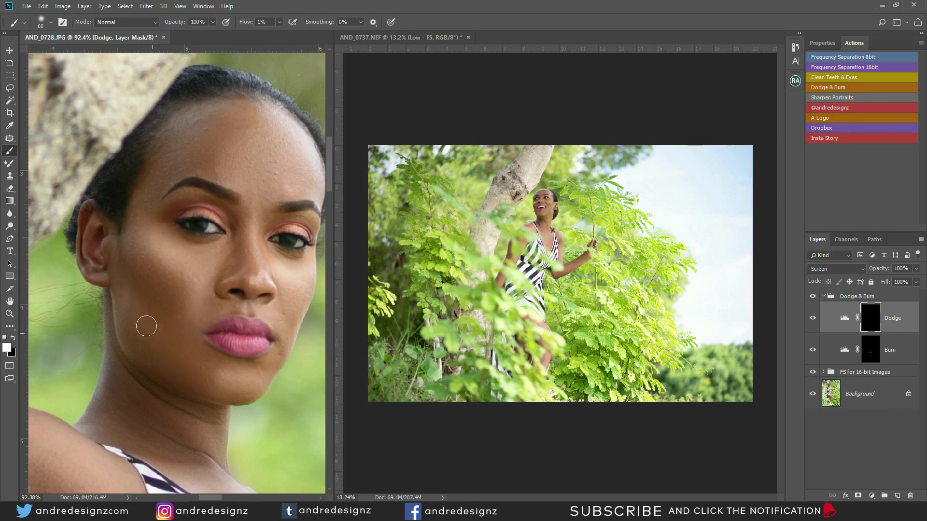
pyautogui.moveTo(271, 372); pyautogui.dragTo(229, 271)
# Brighten the thigh and lower leg highlights on the Dodge mask with the brush at size 175
pyautogui.scroll(-3, 226, 298)
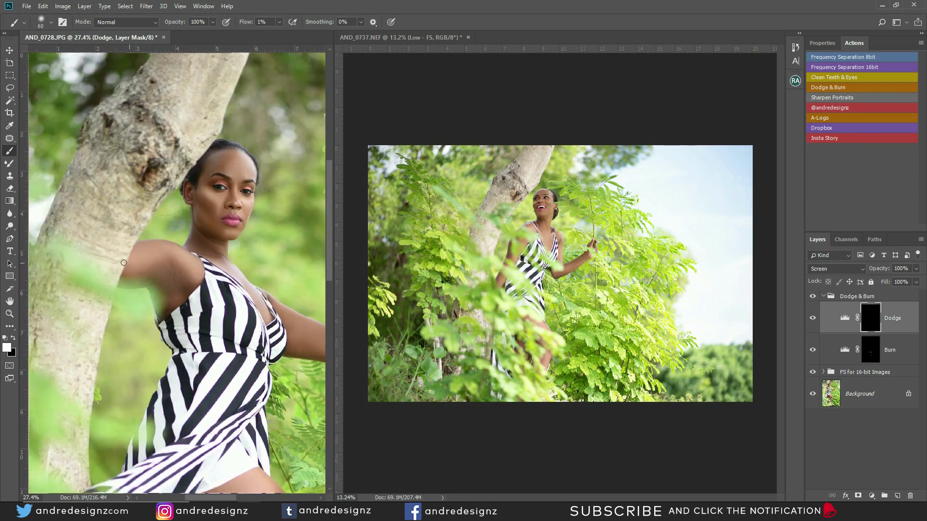
pyautogui.moveTo(242, 337); pyautogui.dragTo(183, 128)
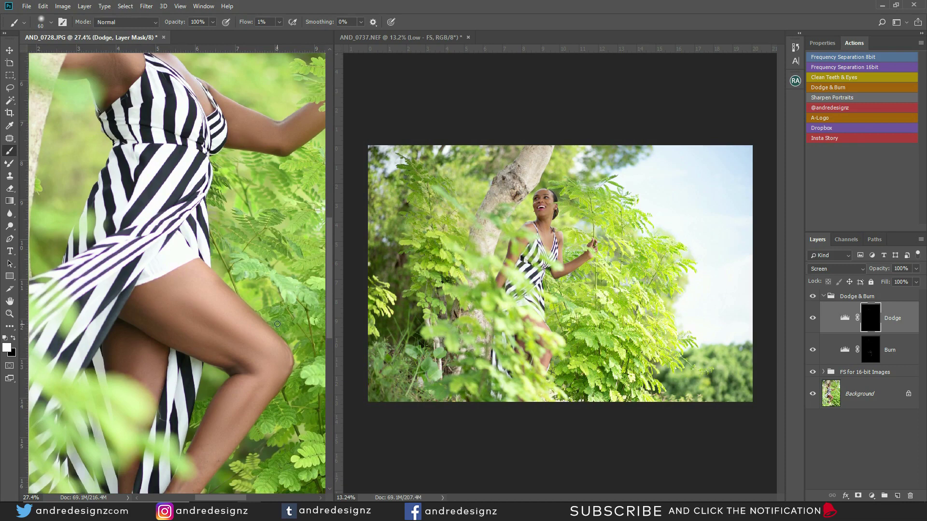
pyautogui.press(']')
pyautogui.press(']')
pyautogui.press(']')
pyautogui.press(']')
pyautogui.press(']')
pyautogui.press(']')
pyautogui.moveTo(203, 292)
pyautogui.mouseDown()
pyautogui.moveTo(181, 298)
pyautogui.moveTo(170, 335)
pyautogui.moveTo(151, 316)
pyautogui.moveTo(196, 356)
pyautogui.moveTo(148, 305)
pyautogui.moveTo(184, 332)
pyautogui.moveTo(148, 310)
pyautogui.moveTo(256, 397)
pyautogui.moveTo(243, 388)
pyautogui.moveTo(211, 455)
pyautogui.moveTo(209, 446)
pyautogui.moveTo(245, 429)
pyautogui.mouseUp()
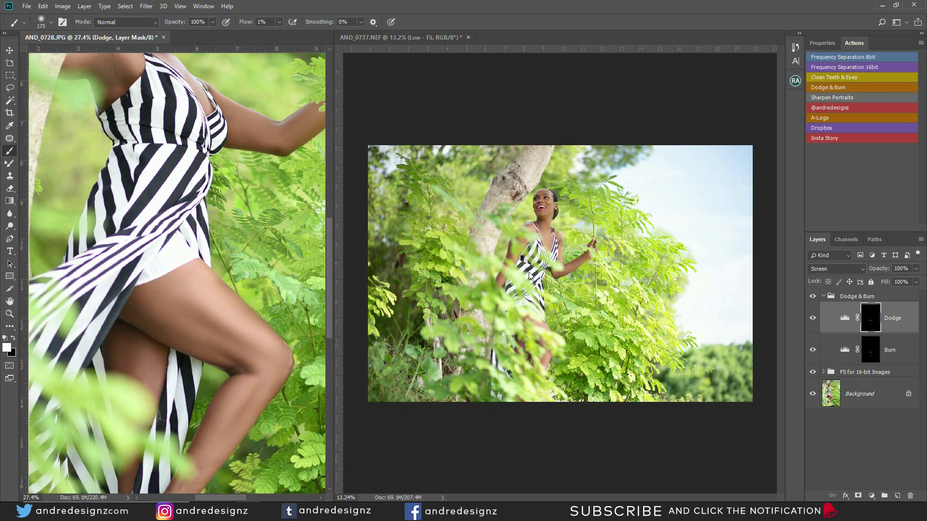
# Compare the dodged and burned AND_0728.JPG with the Dodge & Burn group hidden and with its original Background alone
pyautogui.scroll(-3, 282, 260)
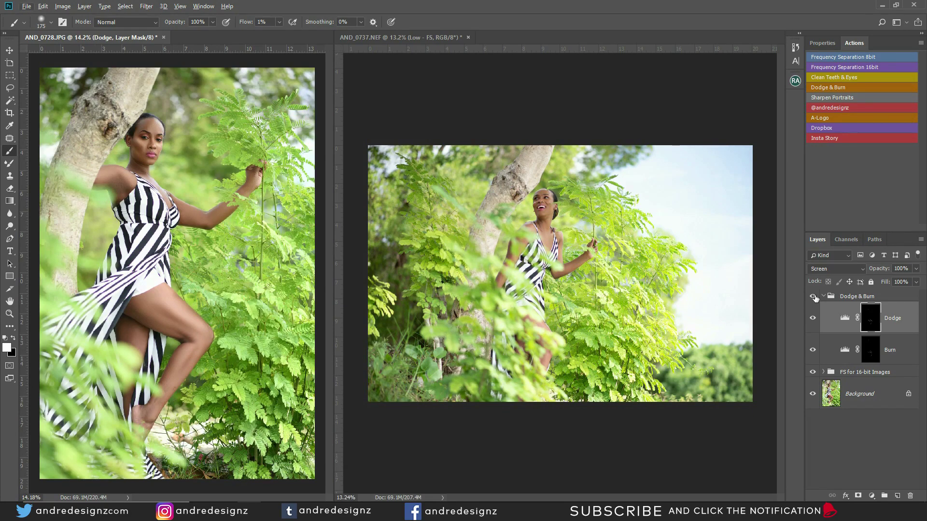
pyautogui.keyDown('alt'); pyautogui.click(813, 297); pyautogui.keyUp('alt')
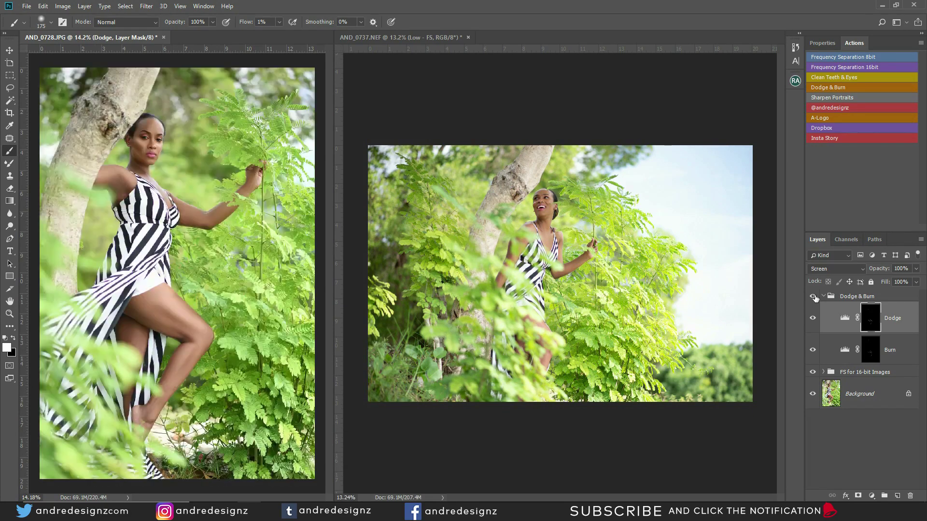
pyautogui.keyDown('alt'); pyautogui.click(812, 394); pyautogui.keyUp('alt')
pyautogui.keyDown('alt'); pyautogui.click(813, 394); pyautogui.keyUp('alt')
pyautogui.scroll(5, 145, 270)
pyautogui.scroll(-5, 111, 271)
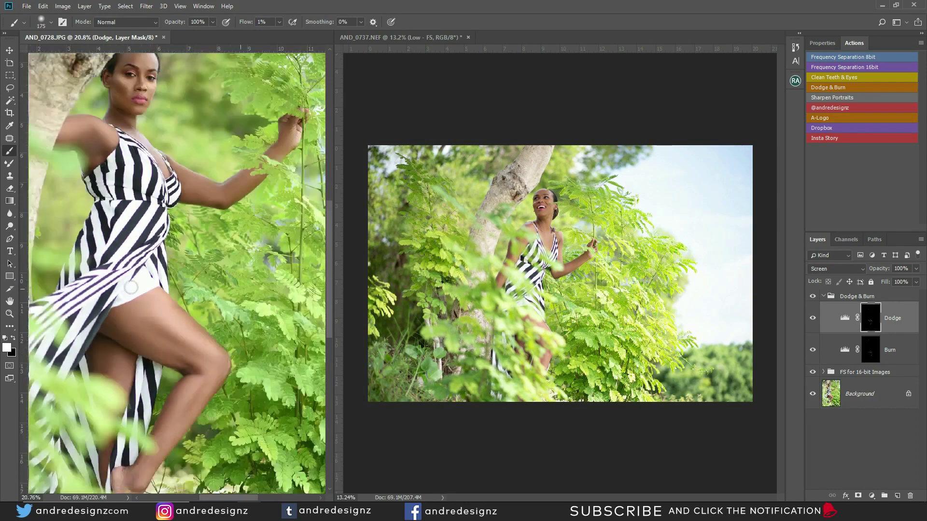
# Switch to AND_0737.NEF, collapse the FS for 16-bit Images group and run the Dodge & Burn action
pyautogui.click(589, 114)
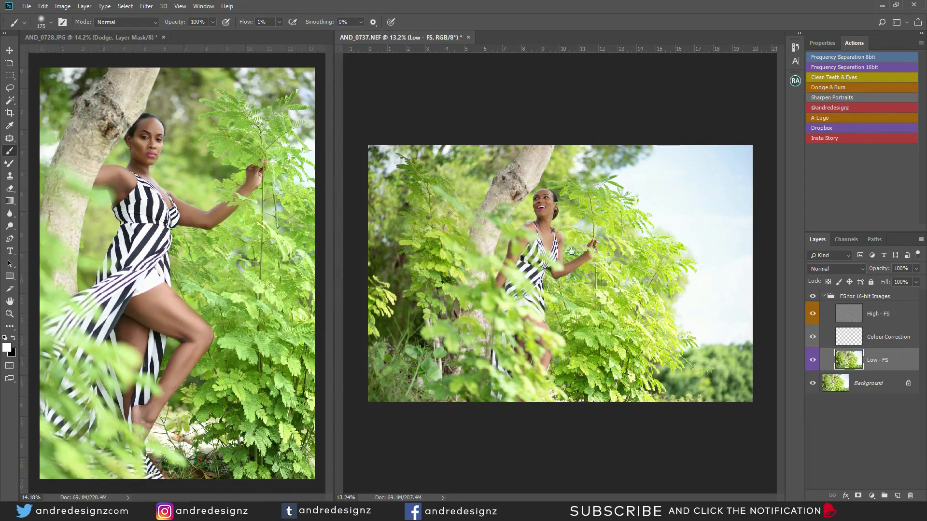
pyautogui.scroll(4, 549, 252)
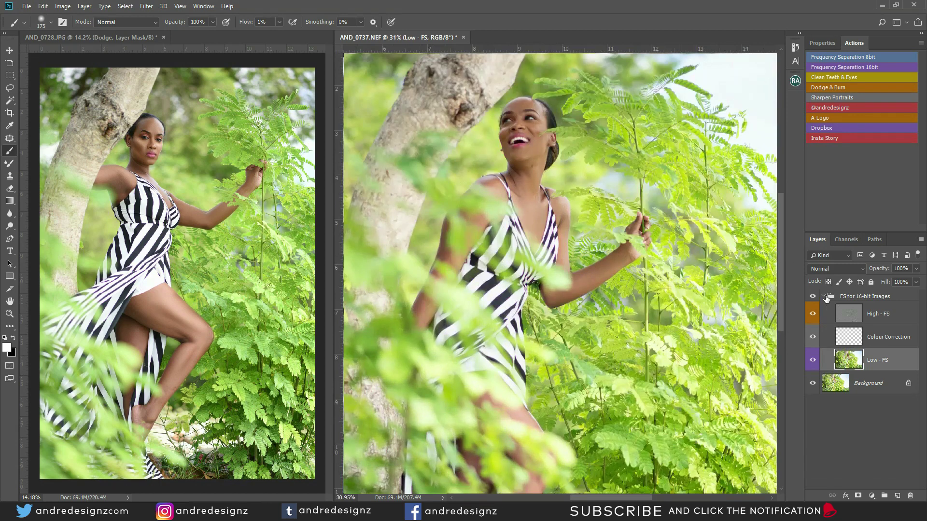
pyautogui.click(824, 296)
pyautogui.click(834, 88)
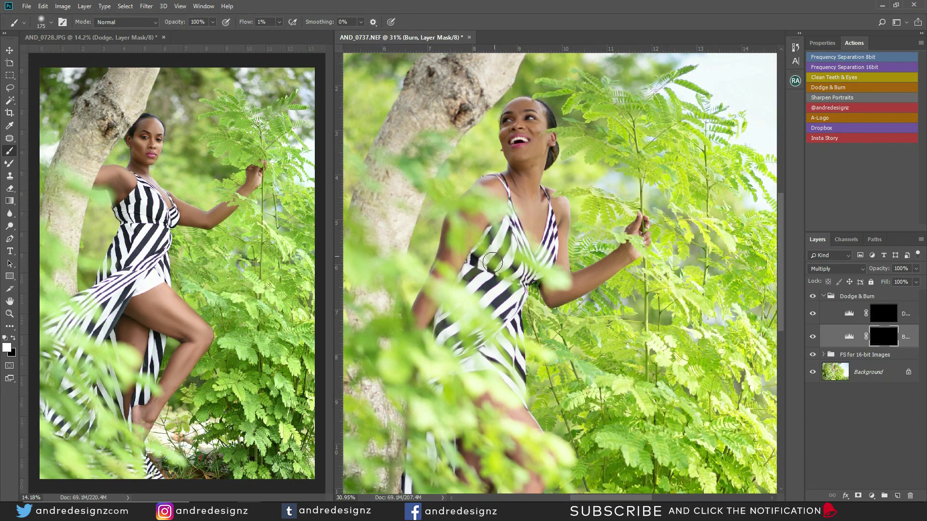
# Deepen the neck and chest shadows on the Burn mask of AND_0737.NEF with the brush at size 60
pyautogui.press('[')
pyautogui.press('[')
pyautogui.press('[')
pyautogui.press('[')
pyautogui.moveTo(539, 214); pyautogui.dragTo(533, 191)
# Brighten the under-eye and facial highlights on the Dodge mask of AND_0737.NEF, reducing the brush from size 50 to 25
pyautogui.click(883, 314)
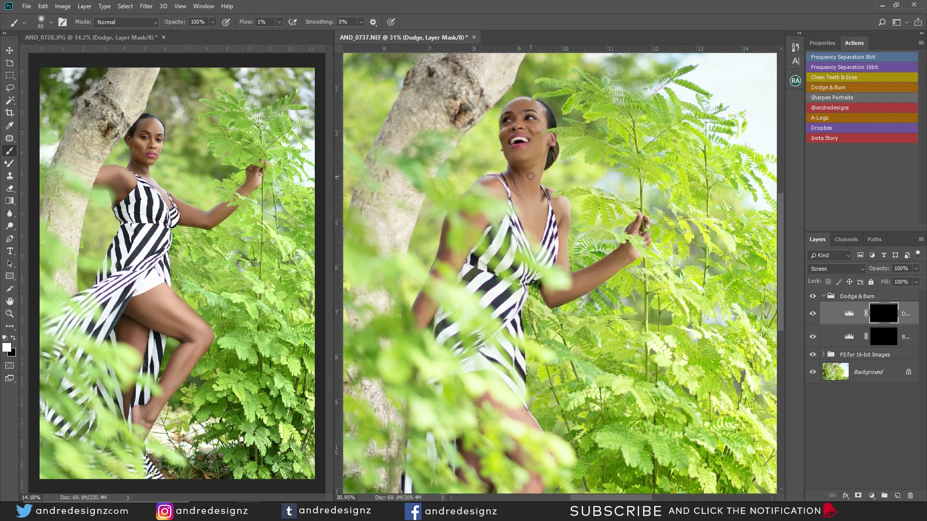
pyautogui.scroll(5, 531, 122)
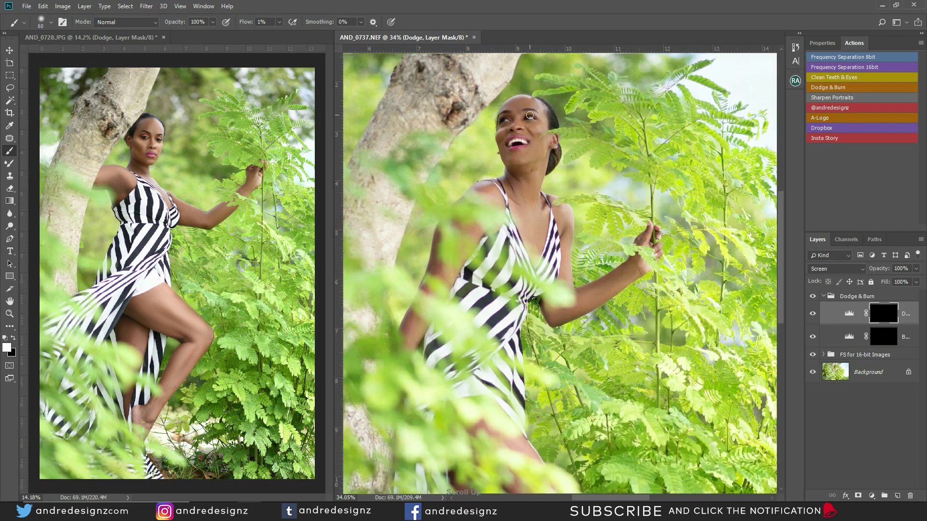
pyautogui.press('[')
pyautogui.press('[')
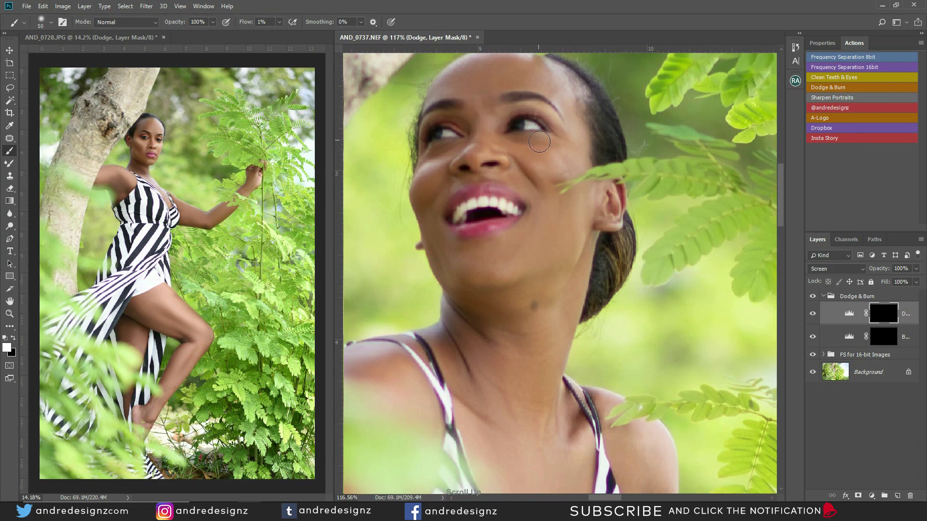
pyautogui.moveTo(521, 141); pyautogui.dragTo(546, 149)
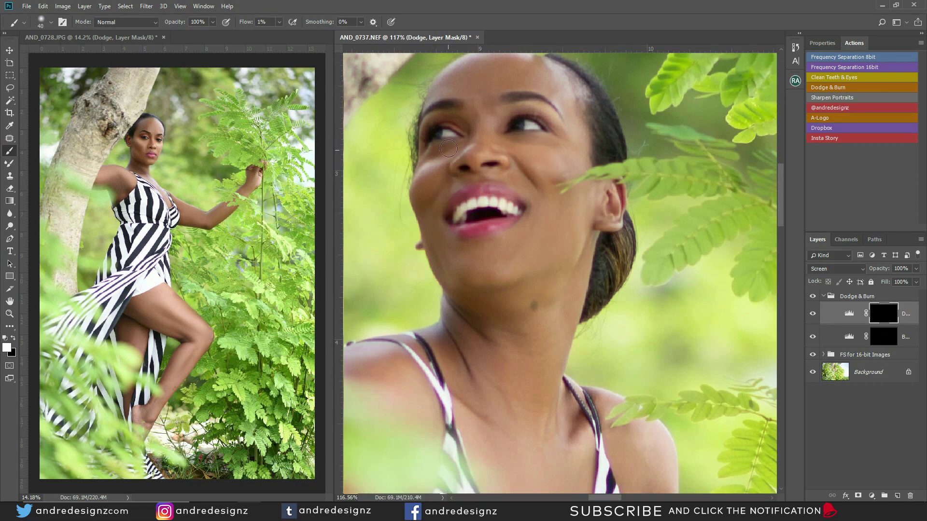
pyautogui.press('[')
pyautogui.press('[')
pyautogui.press('[')
# Return to the face in AND_0728.JPG and enlarge the brush to size 125 for dodging the cheek
pyautogui.click(148, 141)
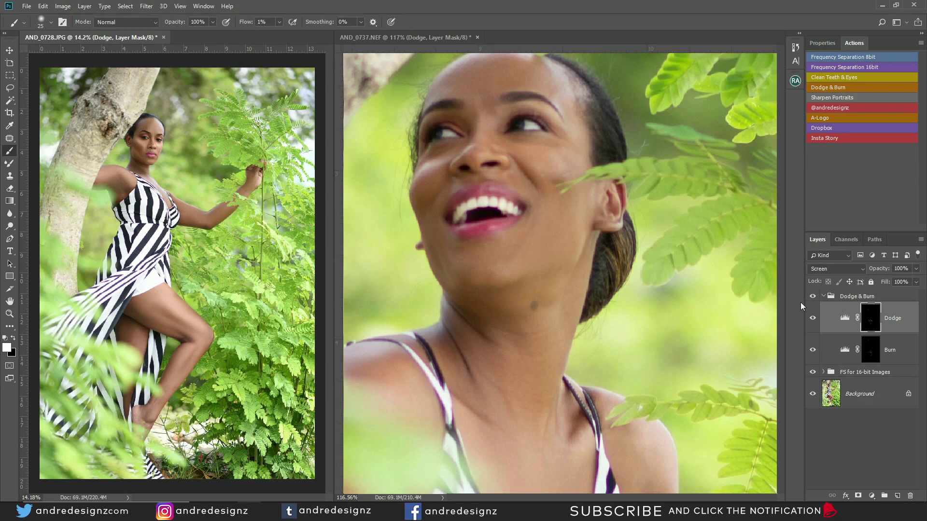
pyautogui.scroll(6, 158, 150)
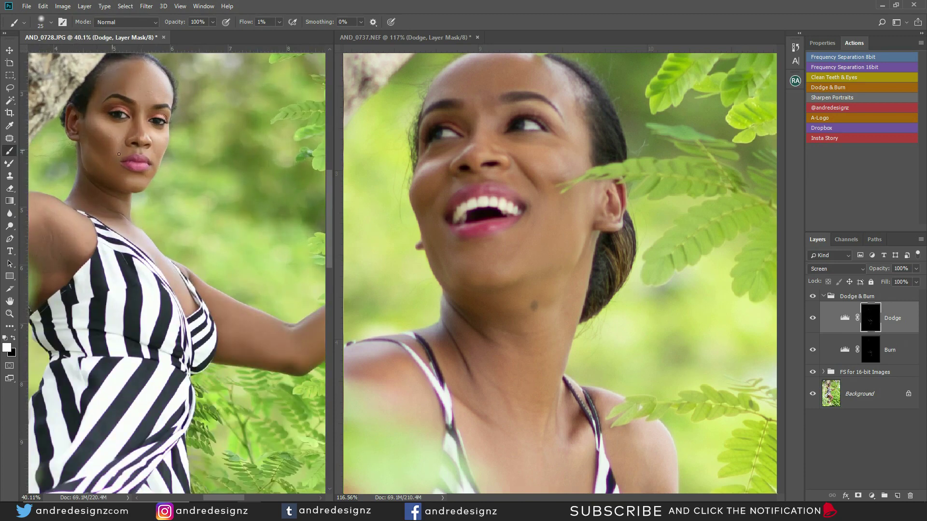
pyautogui.scroll(3, 103, 144)
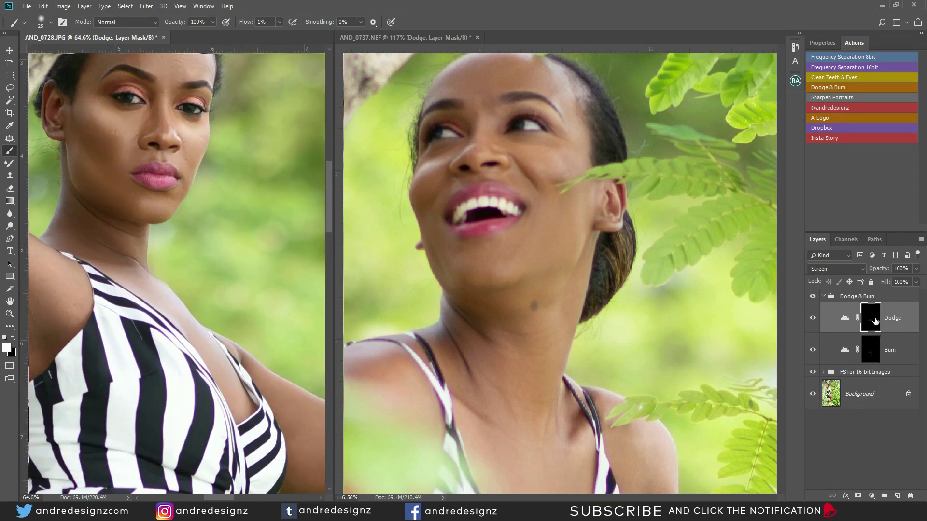
pyautogui.press(']')
pyautogui.press(']')
pyautogui.press(']')
pyautogui.press(']')
pyautogui.press(']')
pyautogui.press(']')
pyautogui.press(']')
pyautogui.press(']')
pyautogui.press(']')
pyautogui.press(']')
pyautogui.press(']')
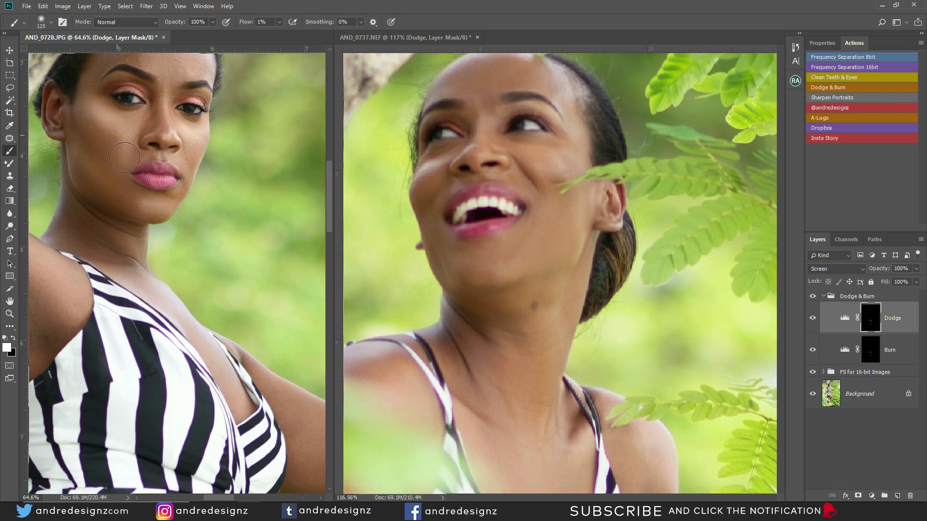
# Compare the face in AND_0728.JPG with the Dodge layer hidden and shown
pyautogui.click(813, 318)
pyautogui.click(814, 321)
pyautogui.scroll(-5, 571, 276)
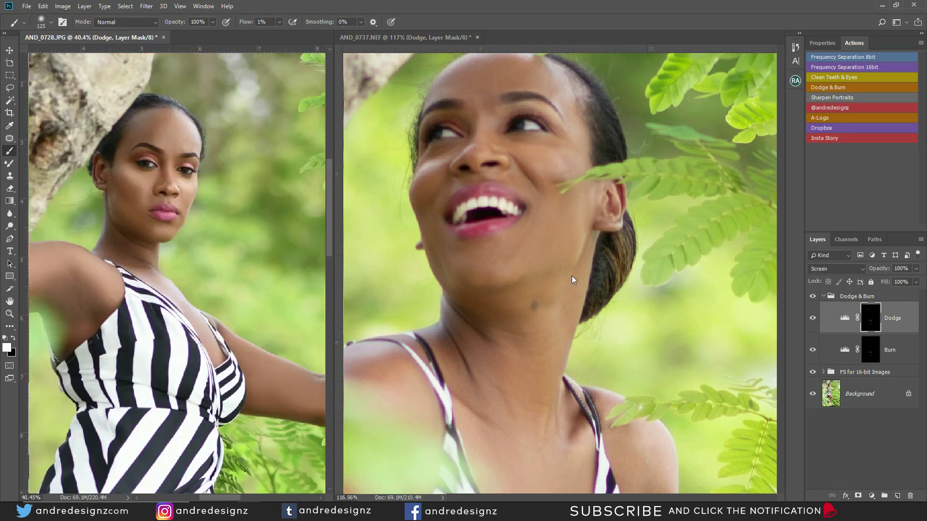
# Brighten the forearm highlights on the Dodge mask of AND_0737.NEF with the brush reduced to size 70
pyautogui.click(568, 264)
pyautogui.scroll(-4, 582, 253)
pyautogui.scroll(-4, 582, 254)
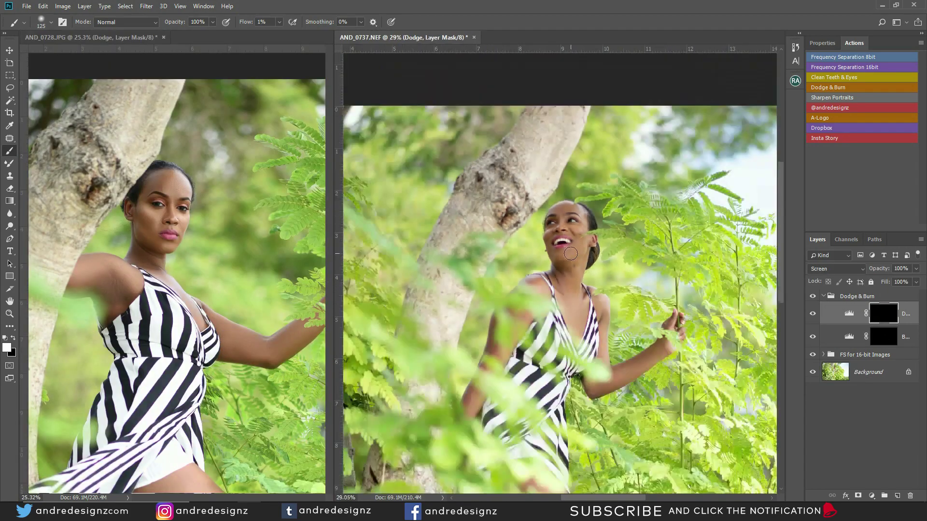
pyautogui.scroll(3, 620, 328)
pyautogui.scroll(1, 620, 329)
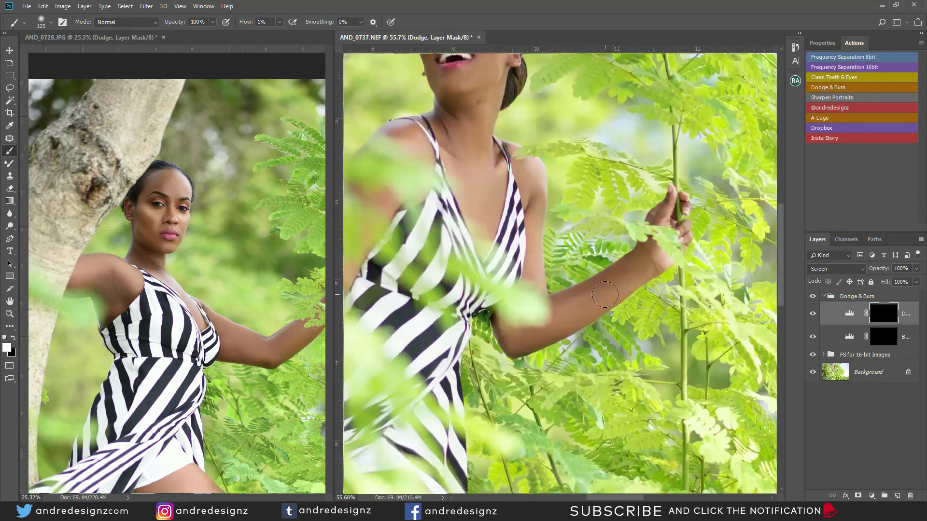
pyautogui.press('[')
pyautogui.press('[')
pyautogui.press('[')
pyautogui.press('[')
pyautogui.moveTo(631, 274)
pyautogui.mouseDown()
pyautogui.moveTo(526, 347)
pyautogui.moveTo(544, 330)
pyautogui.moveTo(515, 83)
pyautogui.moveTo(557, 28)
pyautogui.mouseUp()
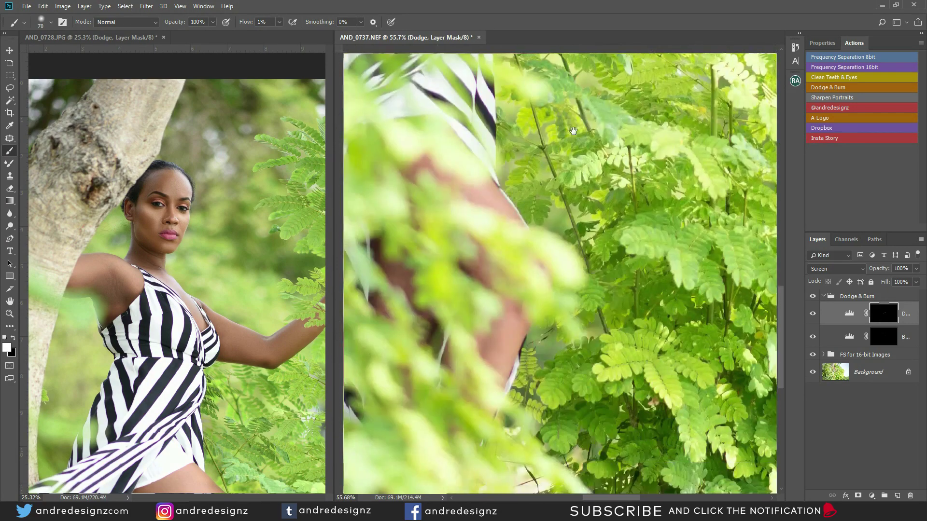
pyautogui.scroll(-5, 409, 193)
pyautogui.hotkey('ctrl', '0')
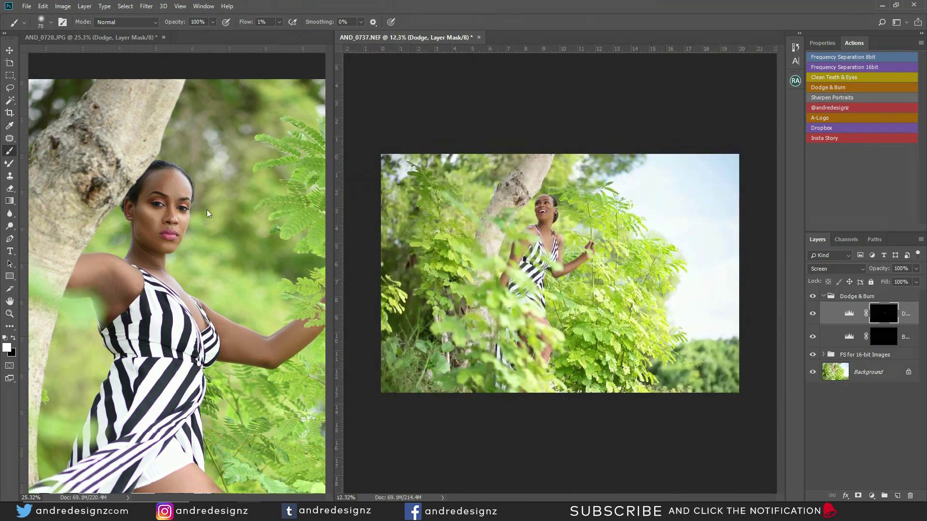
# Brighten the shoulder and upper arm on the Dodge mask of AND_0728.JPG with the brush at size 150
pyautogui.click(183, 213)
pyautogui.scroll(-4, 183, 213)
pyautogui.scroll(5, 126, 192)
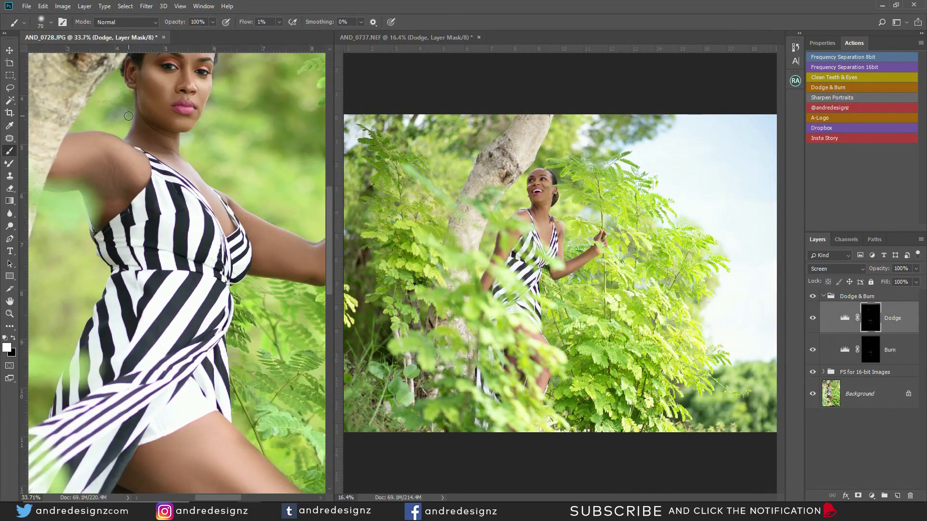
pyautogui.press(']')
pyautogui.press(']')
pyautogui.press(']')
pyautogui.moveTo(107, 171)
pyautogui.mouseDown()
pyautogui.moveTo(119, 191)
pyautogui.moveTo(100, 161)
pyautogui.moveTo(118, 190)
pyautogui.moveTo(118, 177)
pyautogui.moveTo(129, 186)
pyautogui.moveTo(103, 175)
pyautogui.moveTo(93, 184)
pyautogui.moveTo(119, 184)
pyautogui.moveTo(130, 195)
pyautogui.moveTo(121, 208)
pyautogui.moveTo(111, 169)
pyautogui.mouseUp()
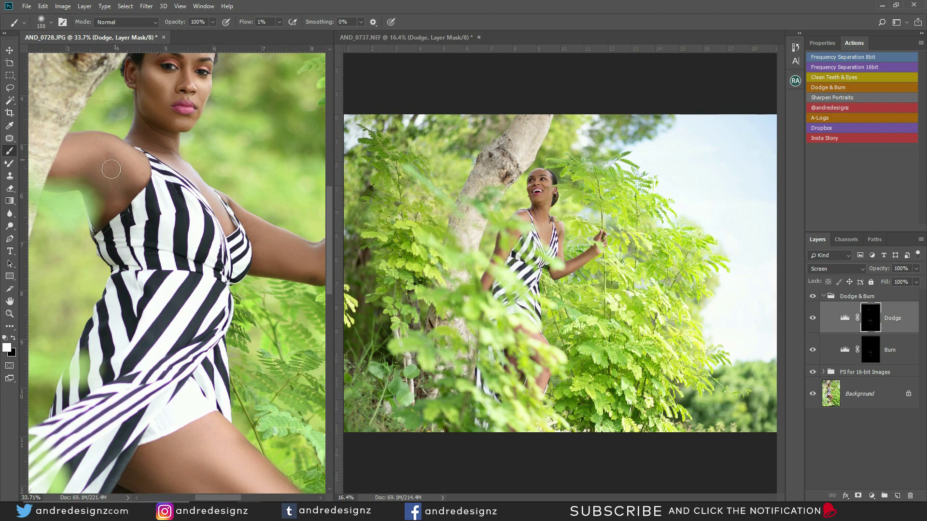
# Stamp all visible layers of AND_0728.JPG into a new layer above the collapsed Dodge & Burn group and duplicate it
pyautogui.scroll(-4, 200, 183)
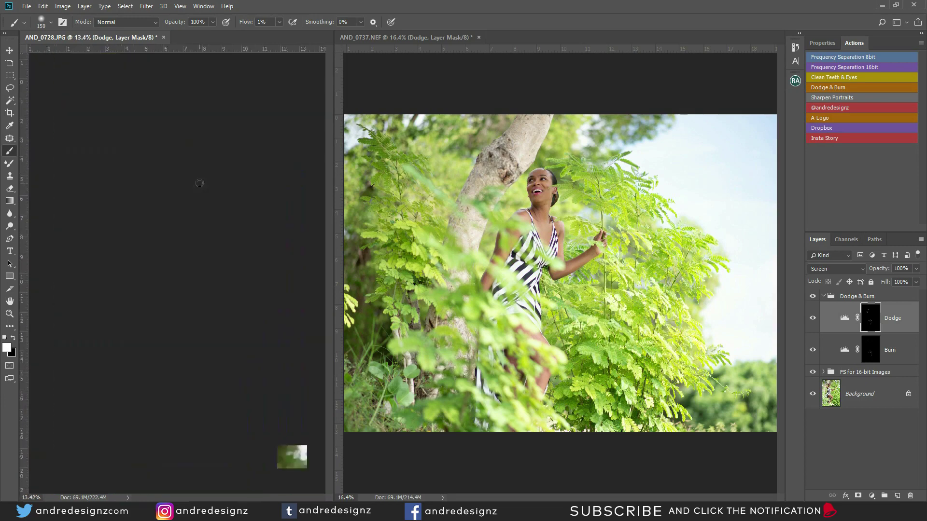
pyautogui.scroll(2, 245, 191)
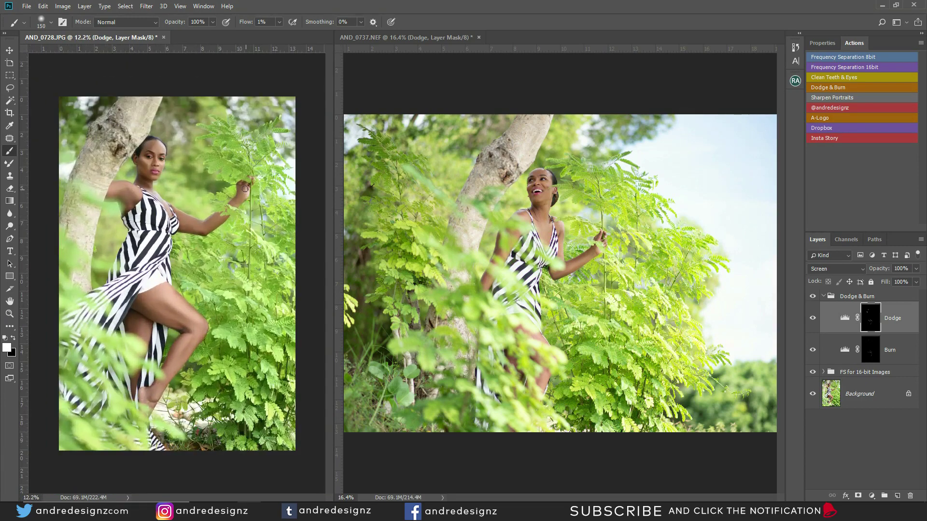
pyautogui.scroll(6, 145, 183)
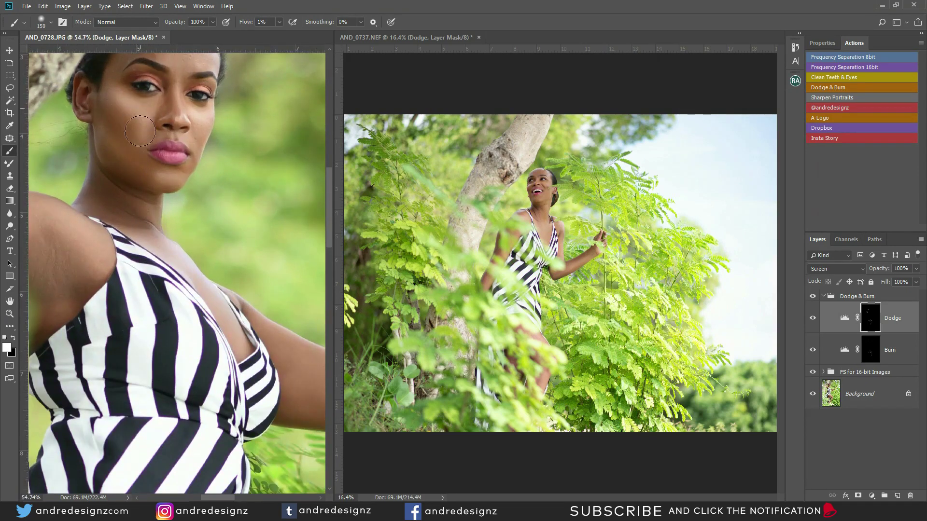
pyautogui.scroll(-6, 208, 192)
pyautogui.scroll(-1, 213, 180)
pyautogui.scroll(1, 214, 180)
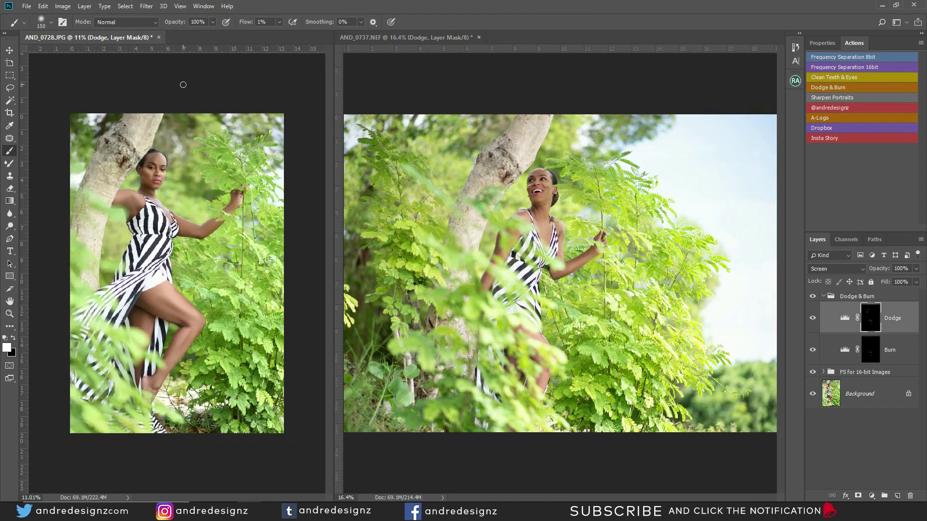
pyautogui.click(822, 296)
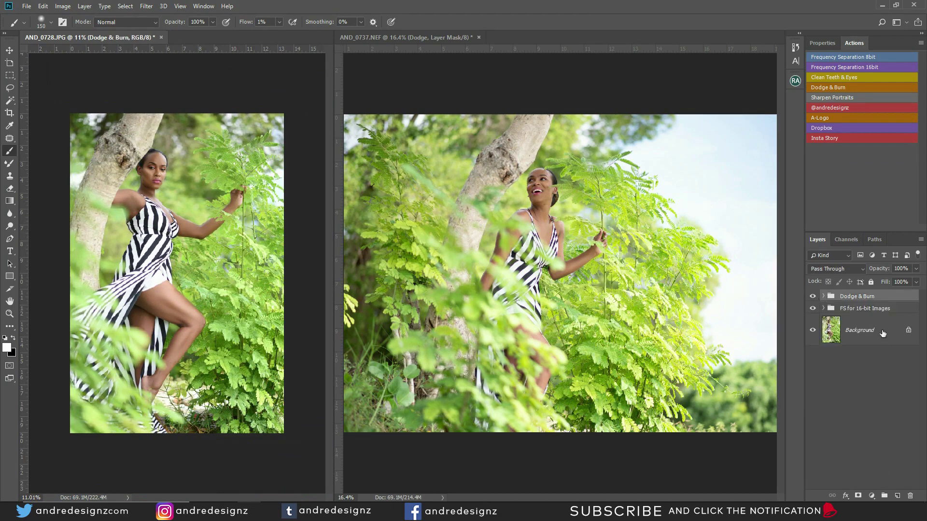
pyautogui.hotkey('ctrl', 'shift', 'alt', 'e')
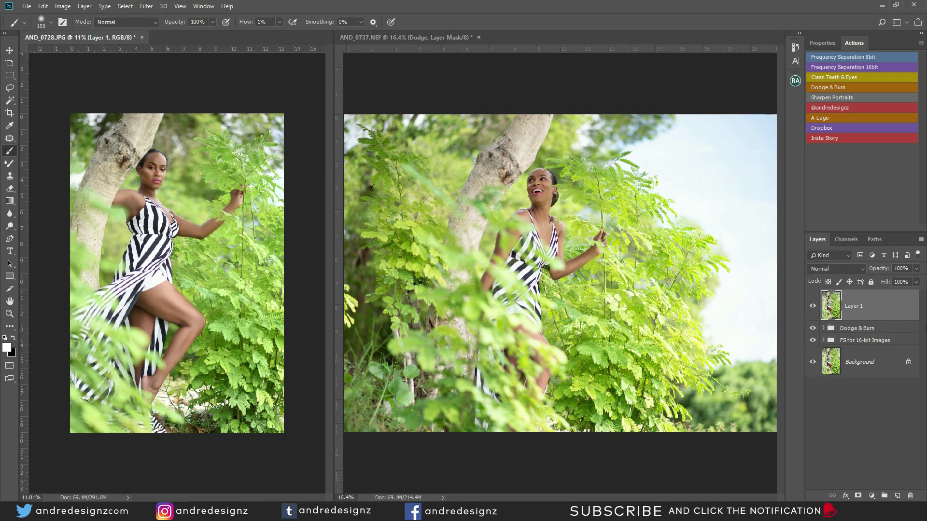
pyautogui.hotkey('ctrl', 'j')
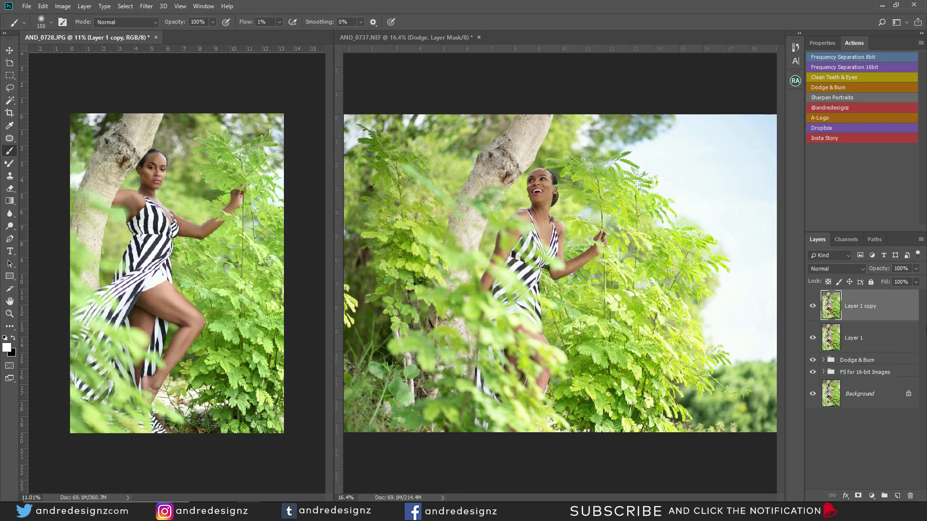
# Apply Auto tone to the duplicate in the Camera Raw Filter, with Shadows at +66 and Dehaze at +26
pyautogui.click(146, 6)
pyautogui.click(169, 63)
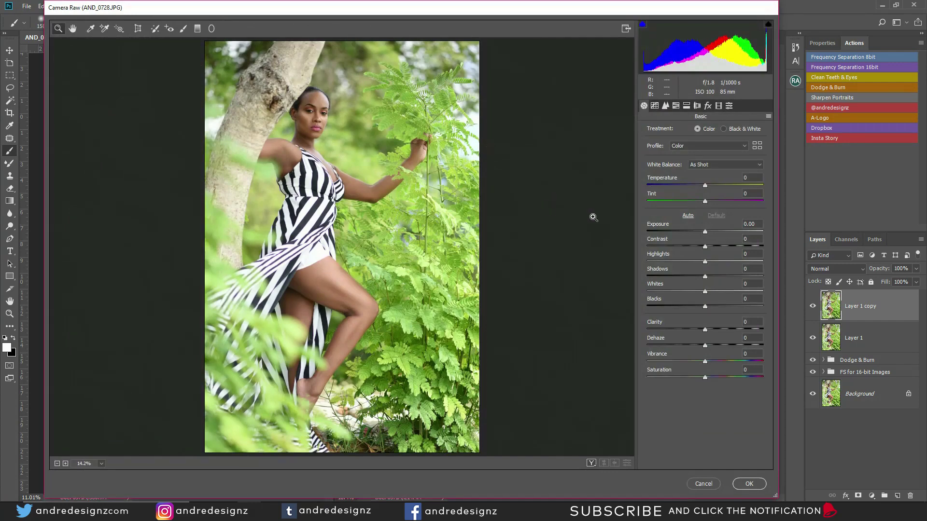
pyautogui.click(687, 216)
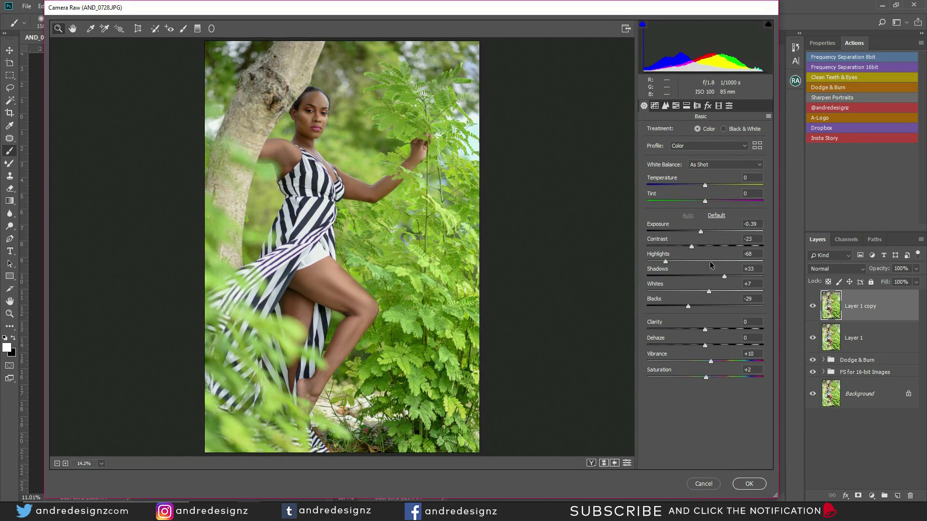
pyautogui.moveTo(723, 276); pyautogui.dragTo(743, 276)
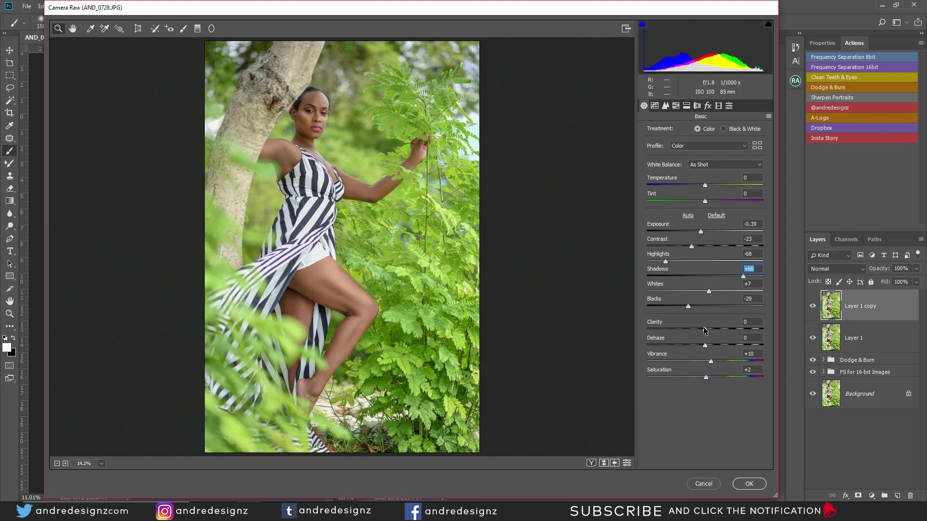
pyautogui.moveTo(706, 345); pyautogui.dragTo(732, 346)
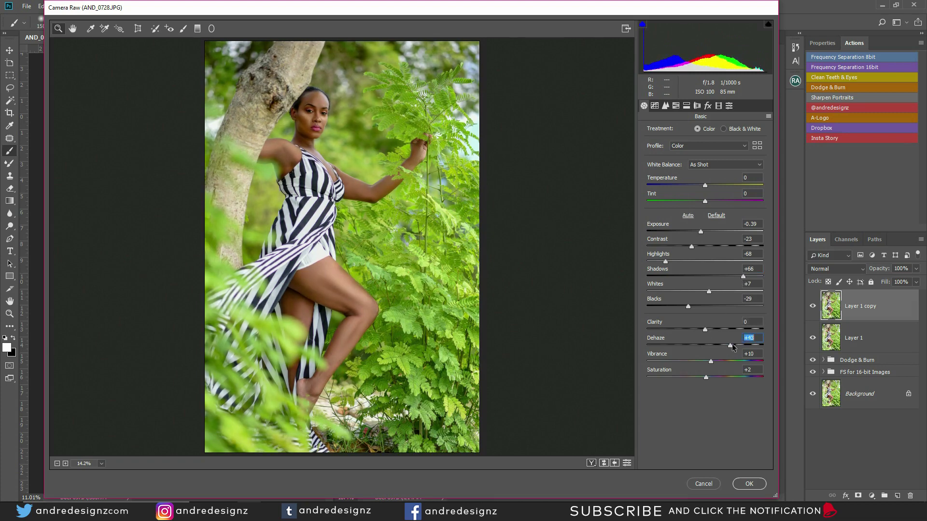
# Set Exposure to +0.15 and Whites to +28, and raise Blacks slightly
pyautogui.moveTo(702, 233); pyautogui.dragTo(709, 234)
pyautogui.moveTo(708, 235); pyautogui.dragTo(708, 236)
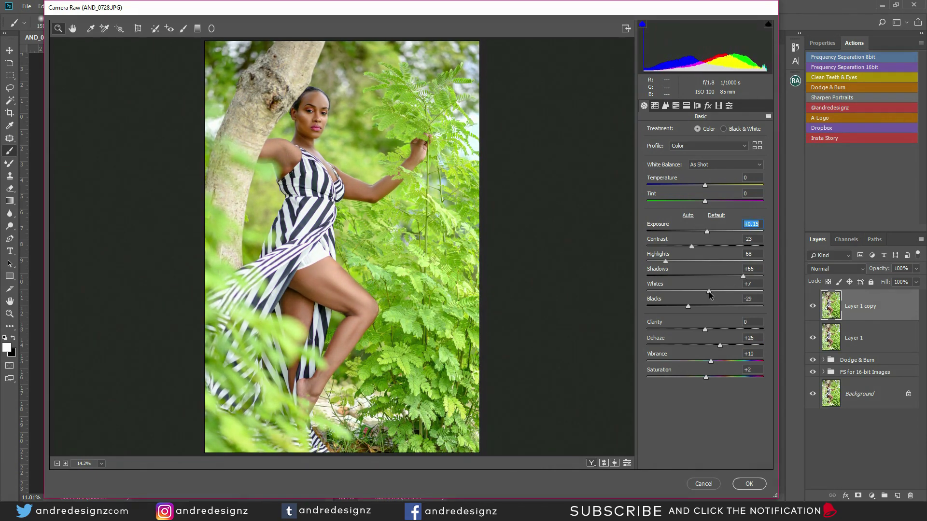
pyautogui.moveTo(708, 292); pyautogui.dragTo(691, 306)
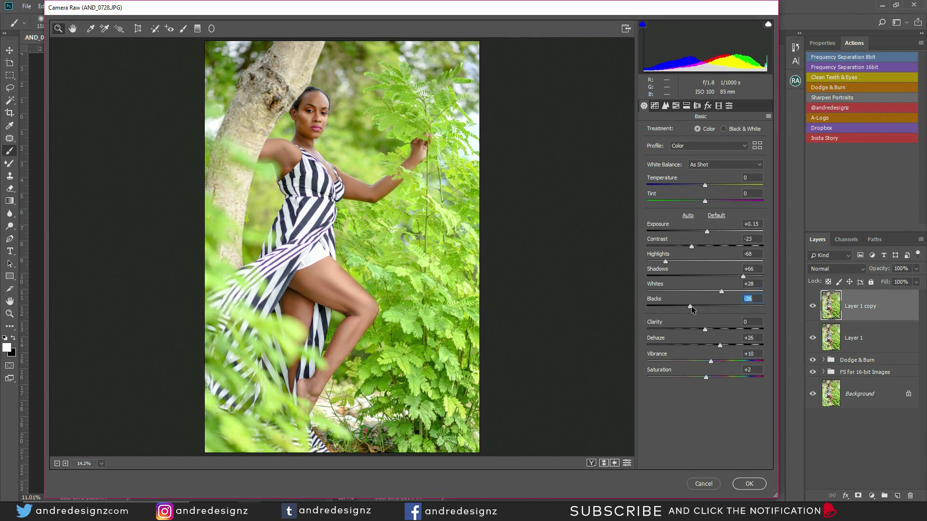
# Shift the foliage hues in the HSL adjustments: Greens to +59, Aquas to +5, and Yellows slightly below zero
pyautogui.click(678, 106)
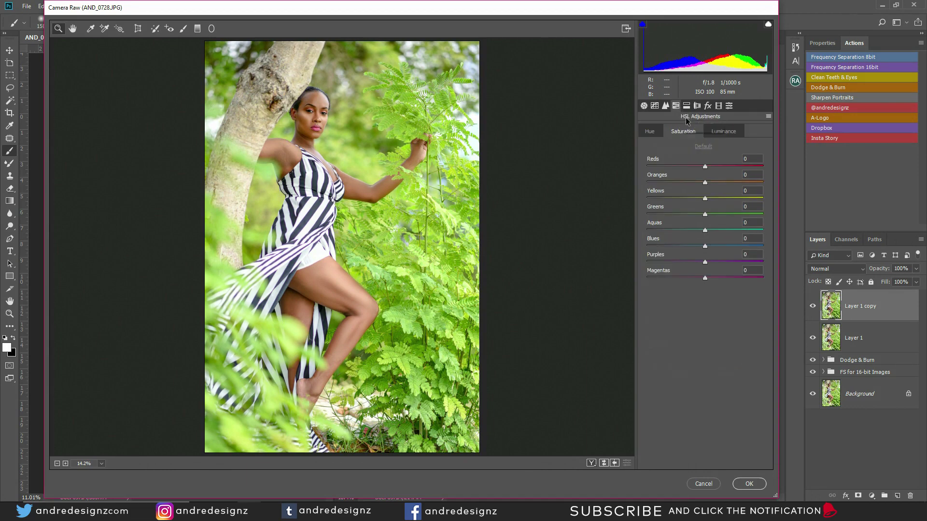
pyautogui.click(650, 132)
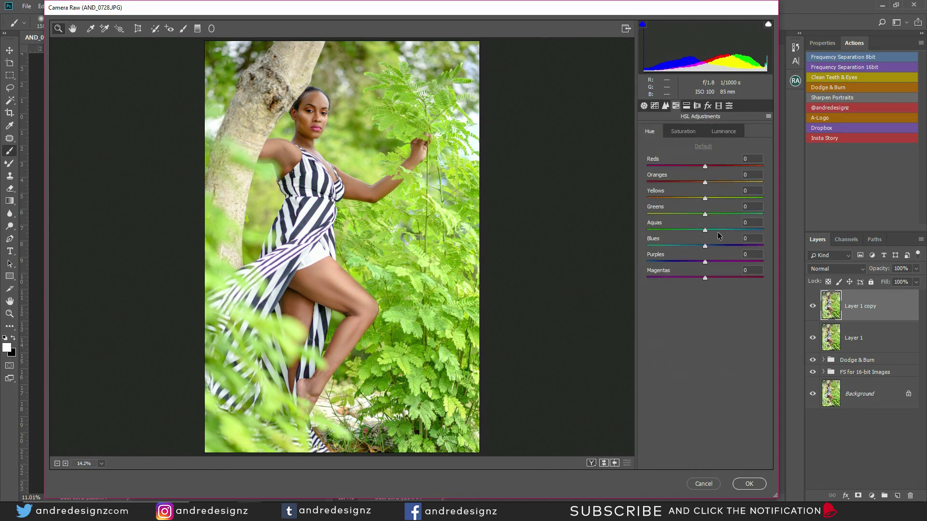
pyautogui.moveTo(705, 214); pyautogui.dragTo(729, 221)
pyautogui.moveTo(730, 222); pyautogui.dragTo(669, 211)
pyautogui.moveTo(669, 211); pyautogui.dragTo(701, 199)
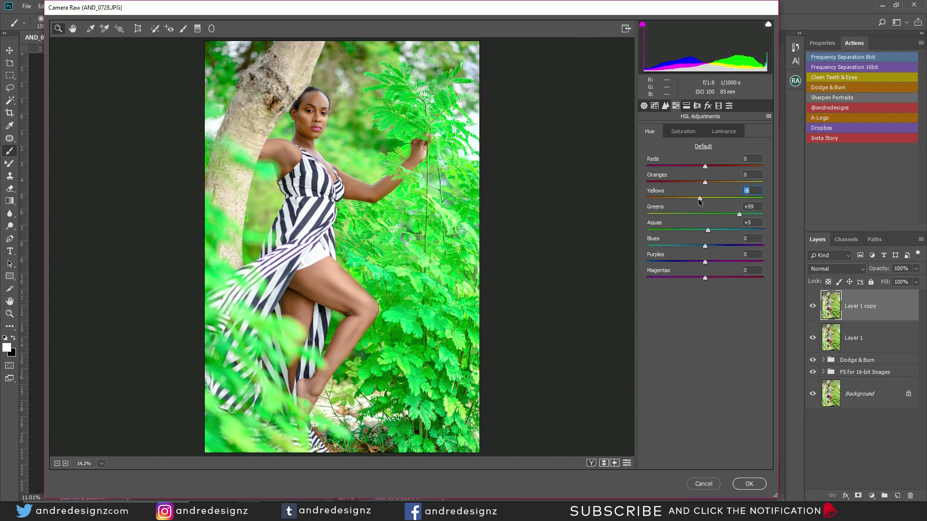
# Increase the Greens saturation in the HSL adjustments and apply the Camera Raw Filter
pyautogui.click(682, 132)
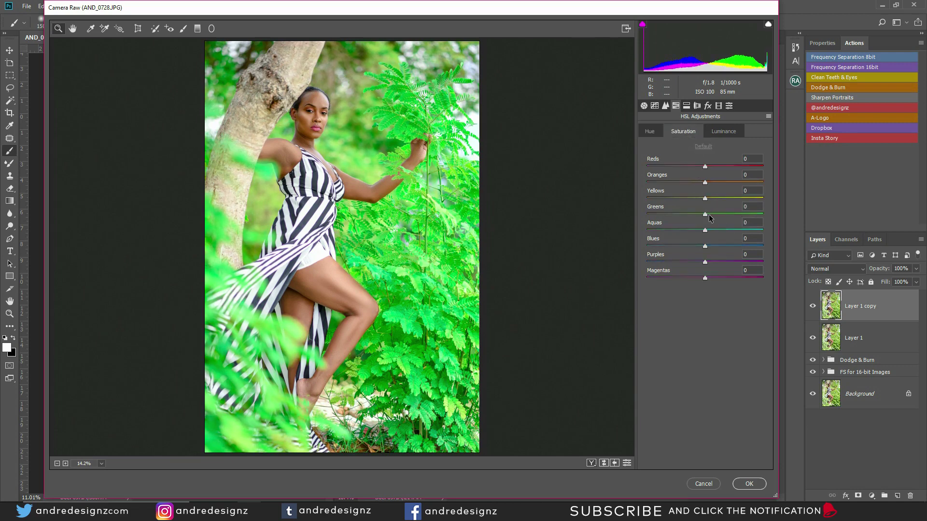
pyautogui.moveTo(705, 219); pyautogui.dragTo(739, 217)
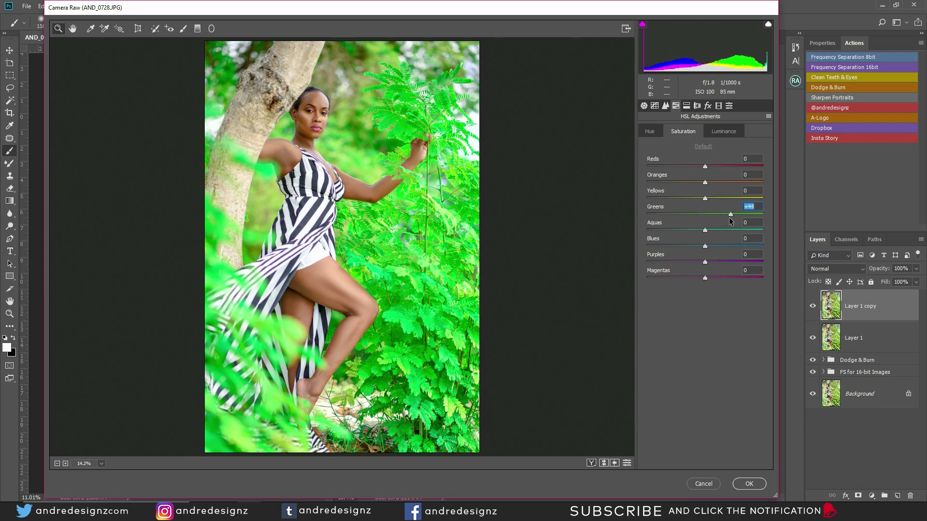
pyautogui.moveTo(737, 215); pyautogui.dragTo(735, 216)
pyautogui.click(751, 485)
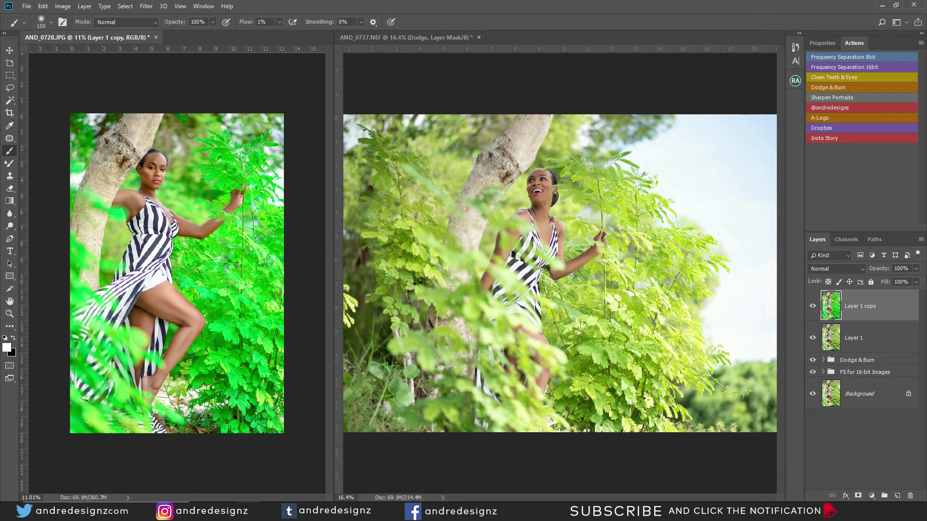
# Compare AND_0728.JPG with the Camera Raw graded layer hidden and shown
pyautogui.click(812, 306)
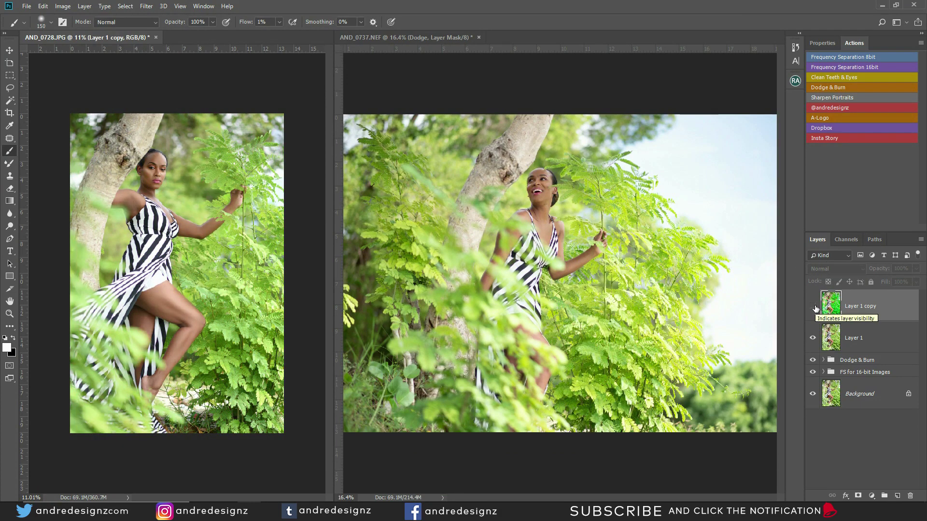
pyautogui.click(814, 307)
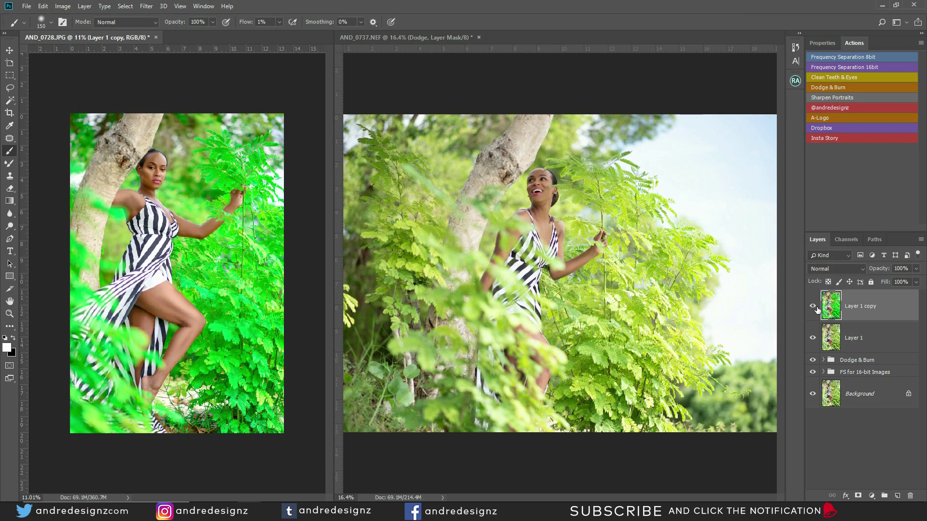
pyautogui.click(813, 307)
pyautogui.click(813, 307)
# Reopen the Camera Raw Filter on the graded layer, set the HSL Greens hue to -47 and apply it
pyautogui.hotkey('ctrl', 'alt', 'shift', 'a')
pyautogui.click(524, 291)
pyautogui.hotkey('ctrl', 'shift', 'a')
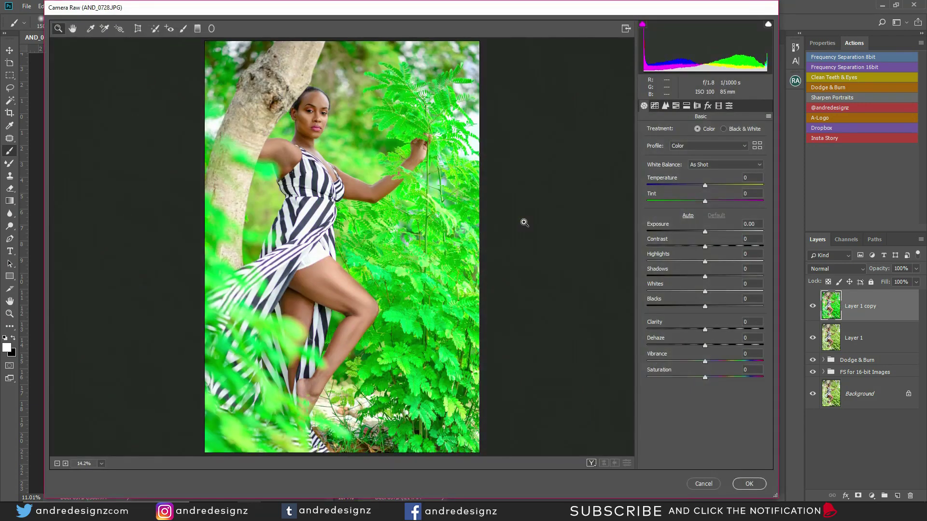
pyautogui.click(676, 107)
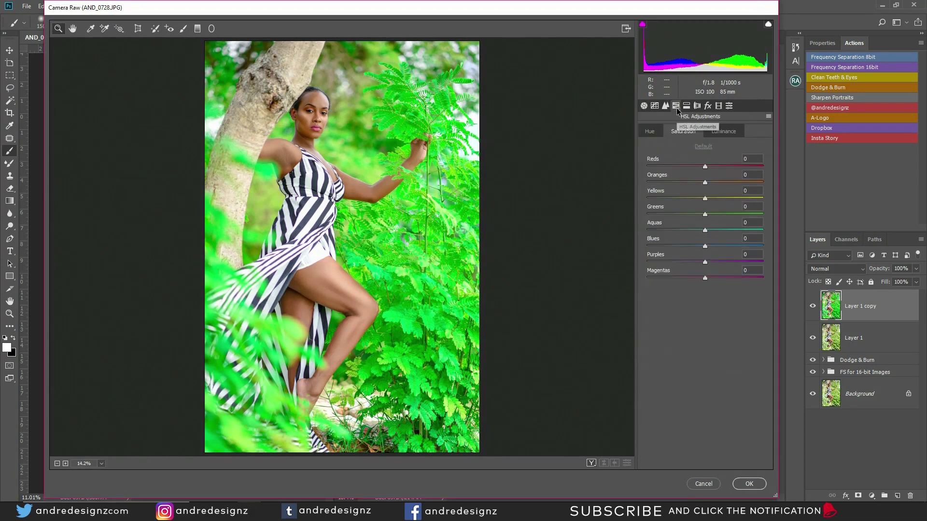
pyautogui.click(650, 132)
pyautogui.moveTo(706, 215); pyautogui.dragTo(677, 218)
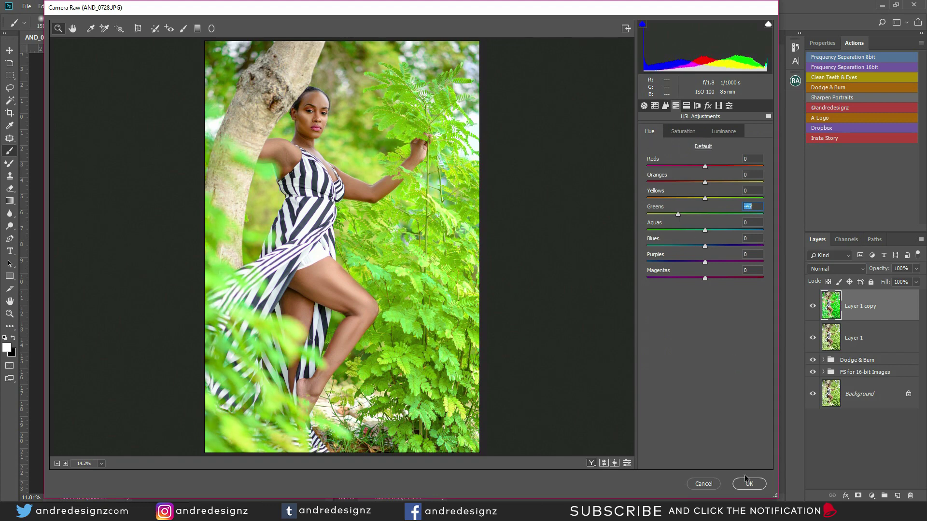
pyautogui.press('Return')
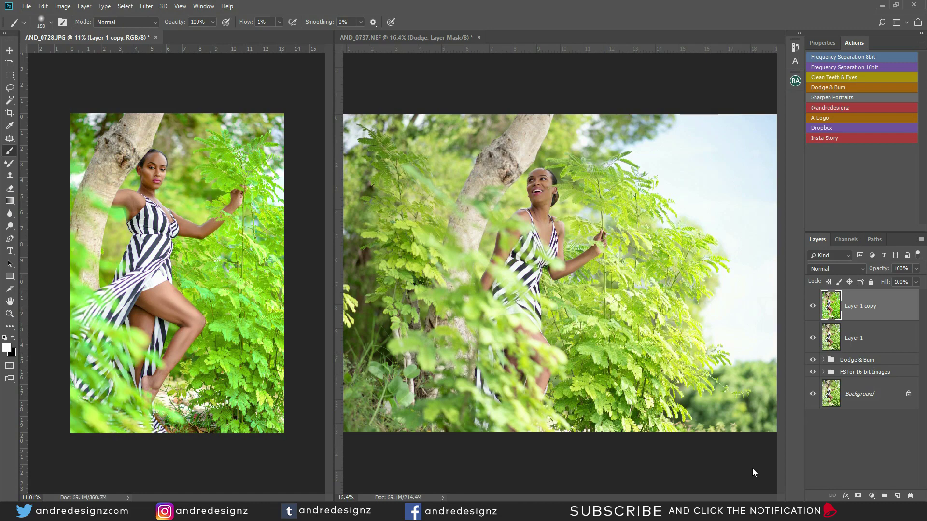
# Stamp all visible layers of AND_0737.NEF into a new layer above the Dodge & Burn group and duplicate it
pyautogui.click(498, 314)
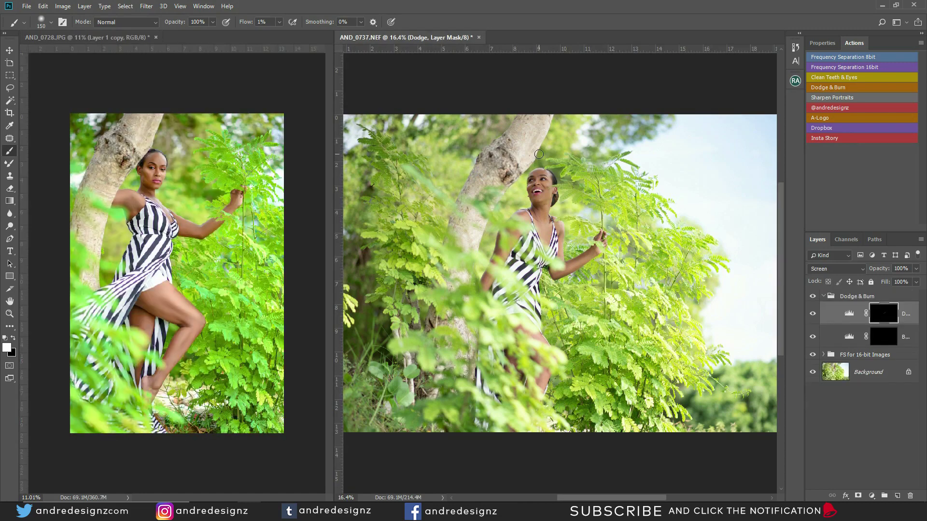
pyautogui.click(880, 297)
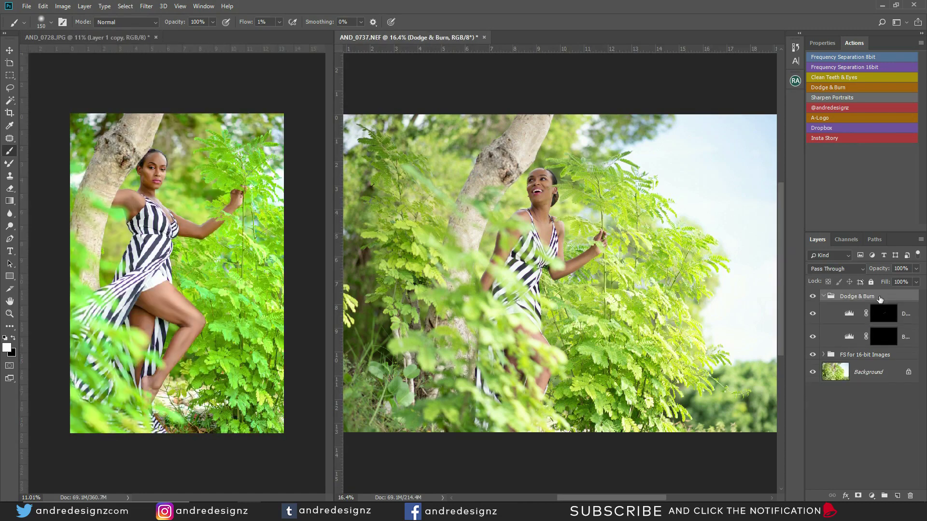
pyautogui.hotkey('ctrl', 'shift', 'alt', 'e')
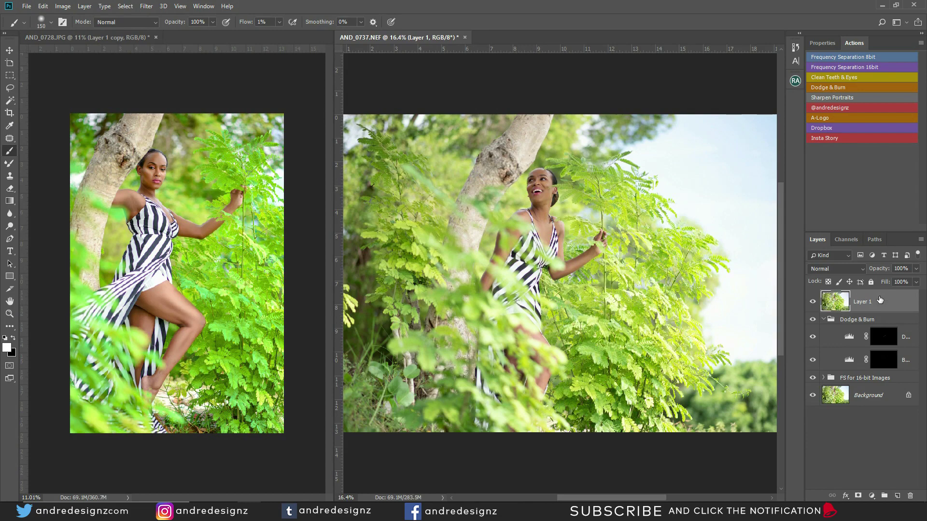
pyautogui.hotkey('ctrl', 'j')
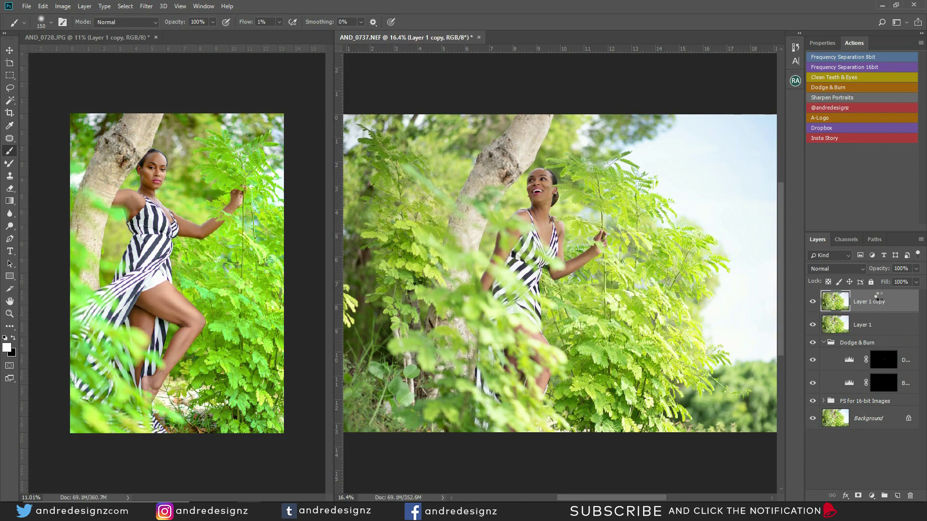
# Apply the Camera Raw Filter to the duplicated layer with Auto tone, Dehaze +38 and Shadows +83
pyautogui.hotkey('ctrl', 'shift', 'a')
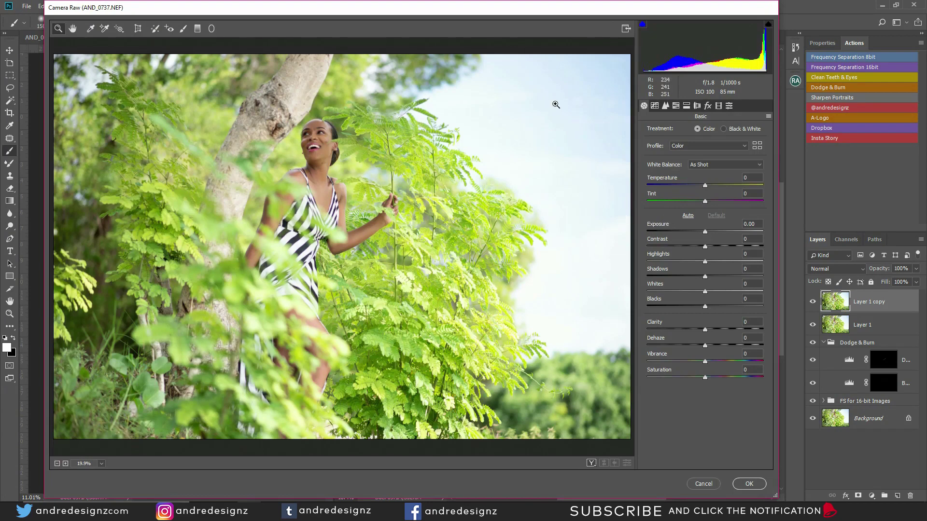
pyautogui.click(687, 215)
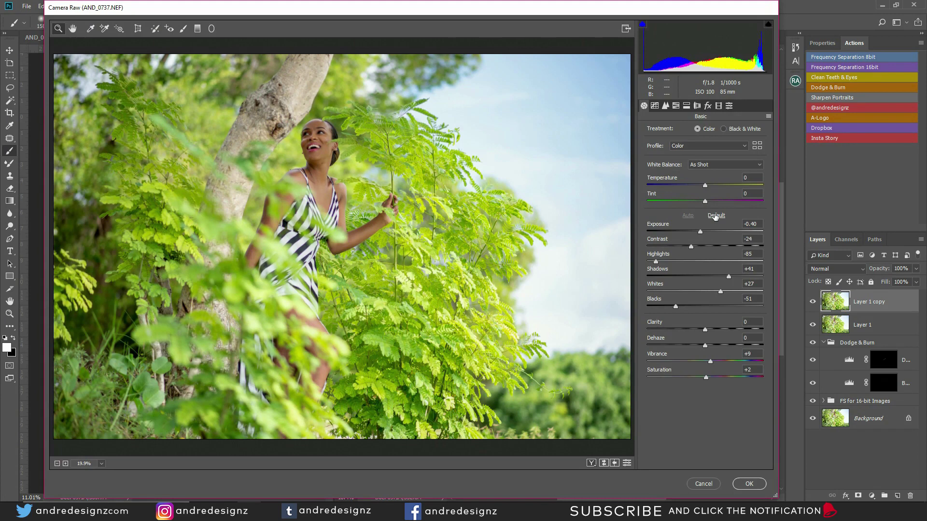
pyautogui.moveTo(705, 345); pyautogui.dragTo(727, 345)
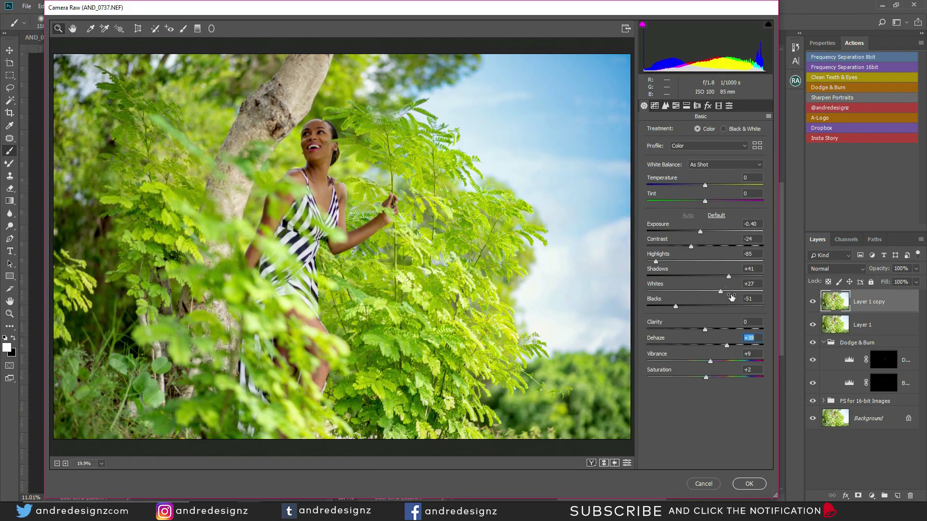
pyautogui.click(728, 276)
pyautogui.moveTo(730, 278); pyautogui.dragTo(754, 278)
pyautogui.click(749, 280)
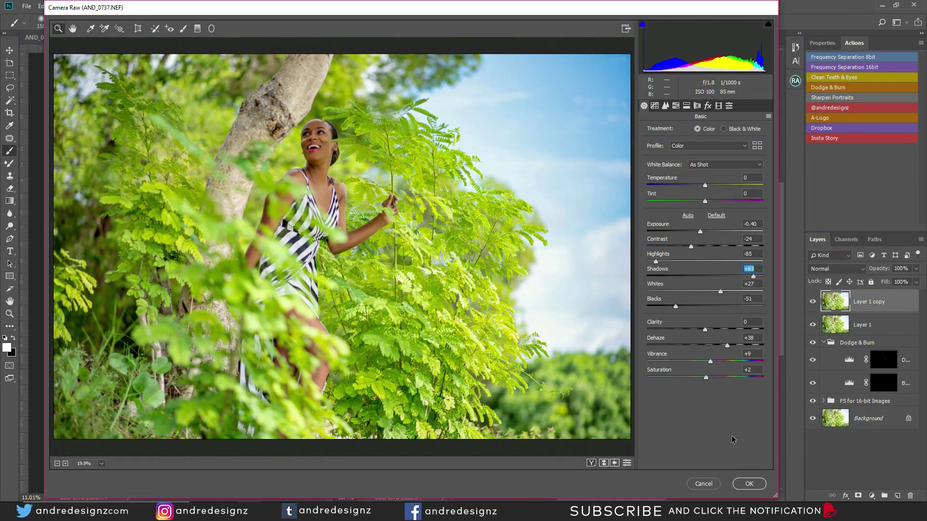
pyautogui.click(749, 484)
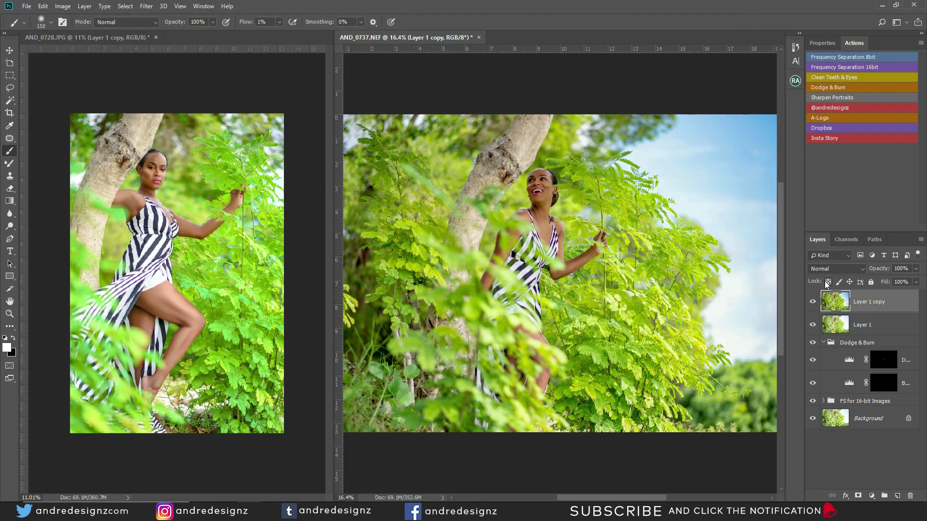
# Duplicate the graded layer and, in the Camera Raw Filter, set Exposure +0.05, Contrast +14 and Shadows +73
pyautogui.hotkey('ctrl', 'j')
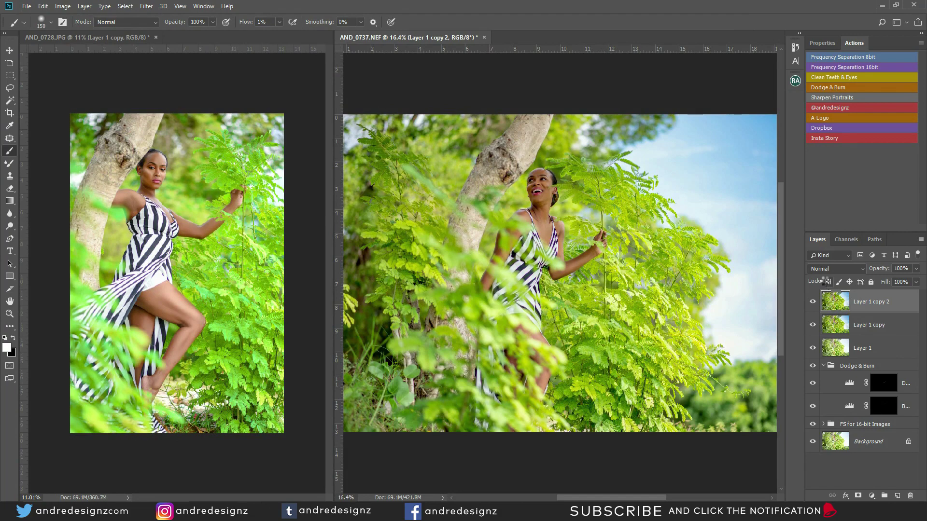
pyautogui.hotkey('ctrl', 'shift', 'a')
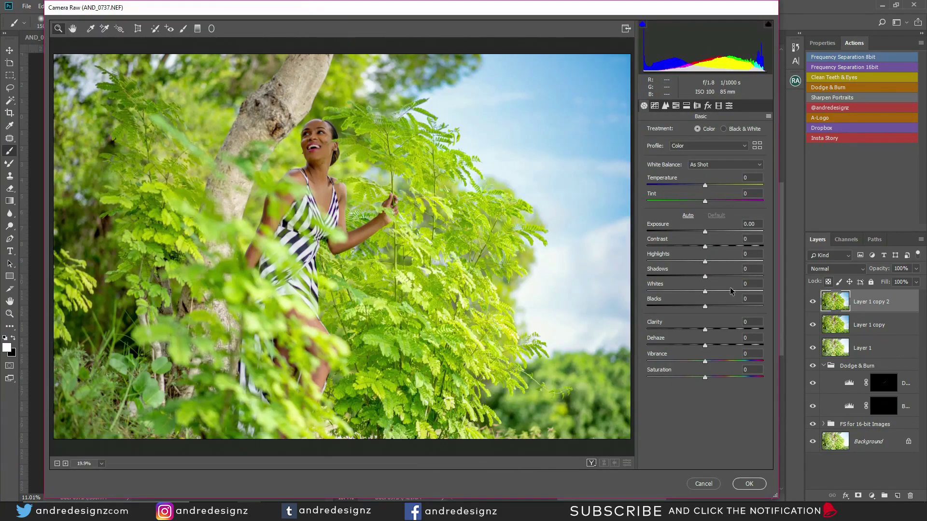
pyautogui.moveTo(705, 276); pyautogui.dragTo(738, 276)
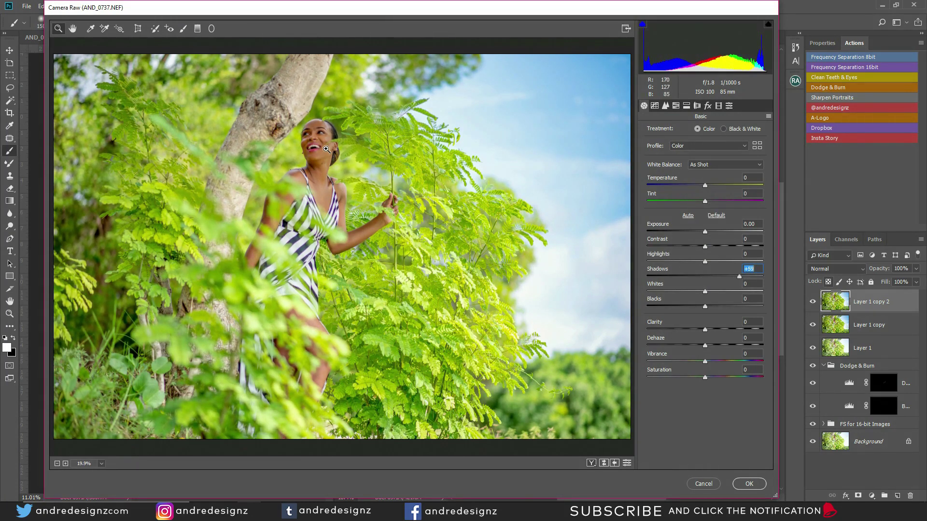
pyautogui.click(706, 233)
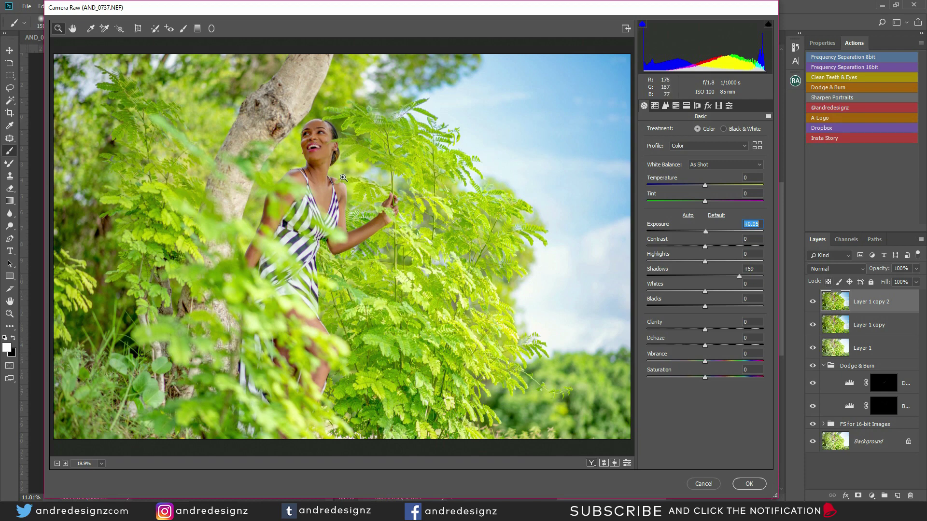
pyautogui.moveTo(739, 277); pyautogui.dragTo(746, 279)
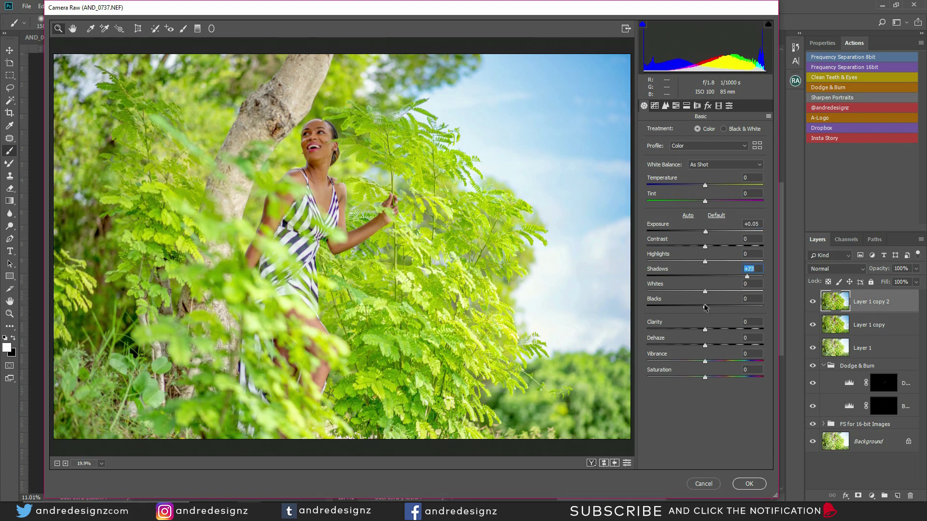
pyautogui.moveTo(705, 247)
pyautogui.mouseDown()
pyautogui.moveTo(722, 249)
pyautogui.moveTo(713, 249)
pyautogui.mouseUp()
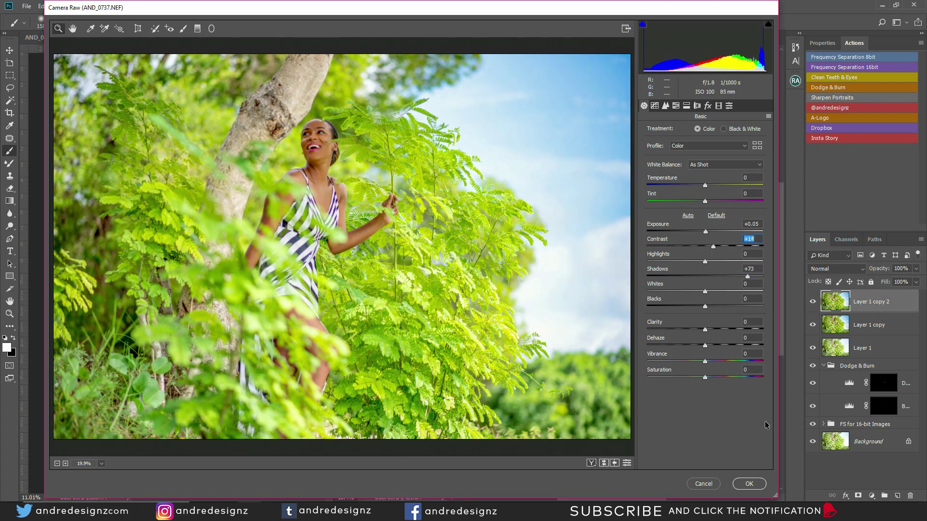
# Set the HSL Greens hue to +18, lower the Yellows hue moderately and apply the Camera Raw Filter
pyautogui.click(687, 107)
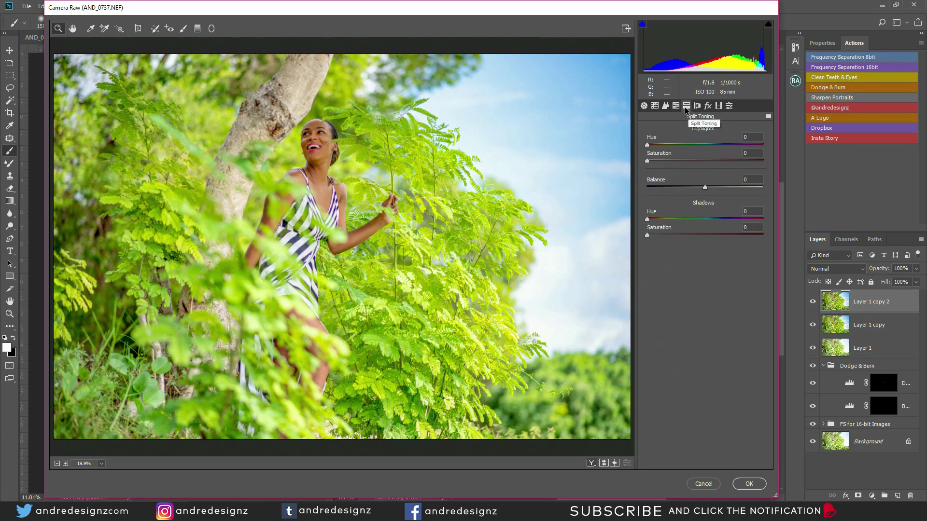
pyautogui.click(676, 107)
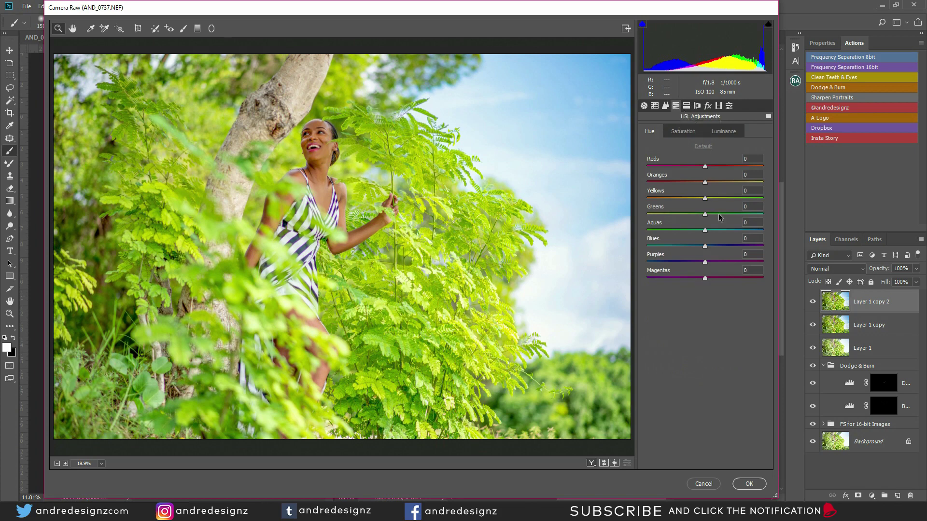
pyautogui.moveTo(705, 217); pyautogui.dragTo(691, 198)
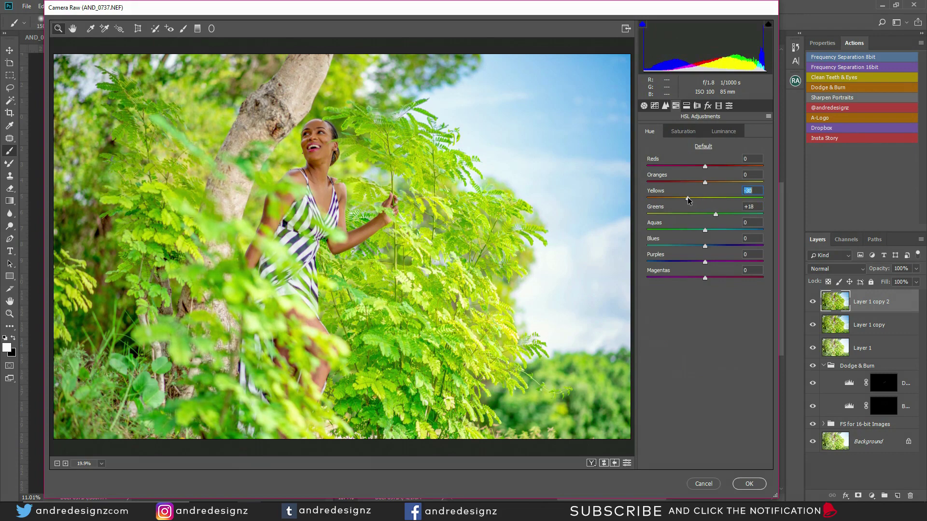
pyautogui.moveTo(690, 200); pyautogui.dragTo(693, 200)
pyautogui.click(763, 484)
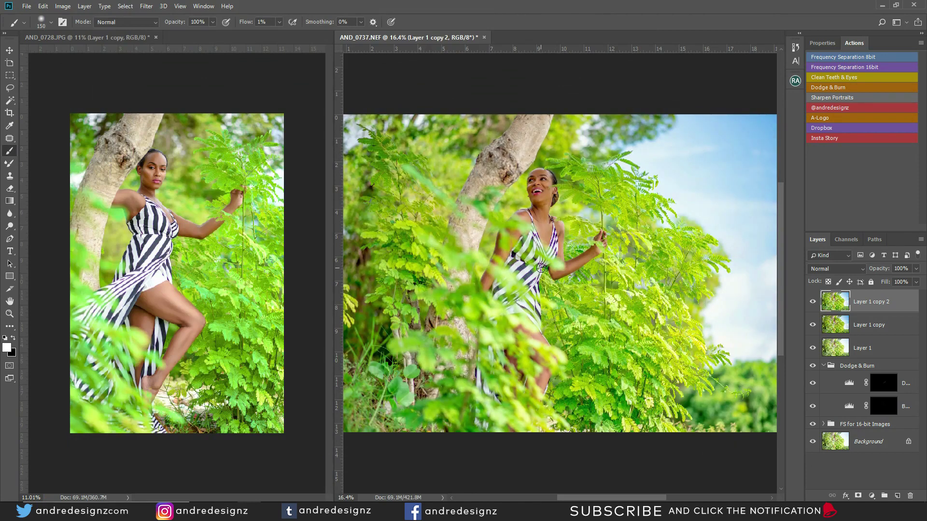
# Add a Color Balance adjustment layer above Layer 1 copy 2 and set its Shadows Yellow–Blue value to 5
pyautogui.click(872, 494)
pyautogui.click(873, 409)
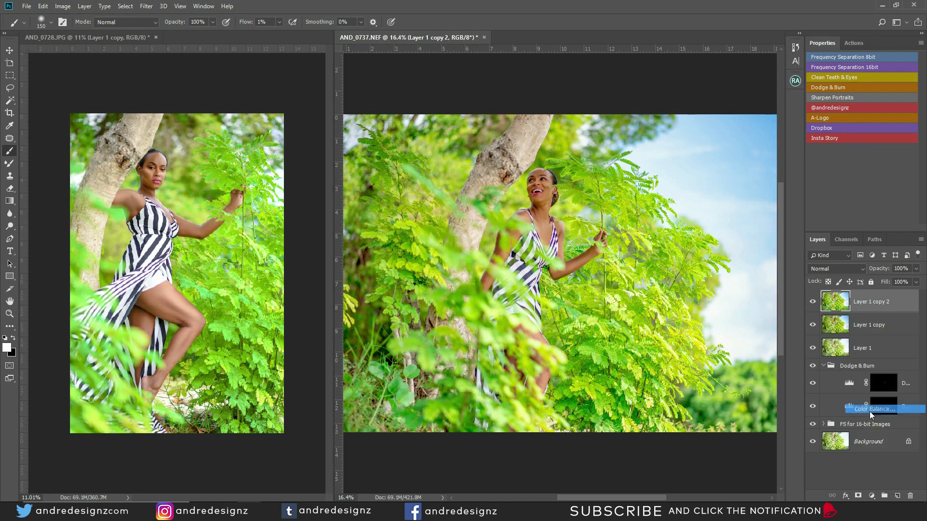
pyautogui.click(851, 75)
pyautogui.click(849, 83)
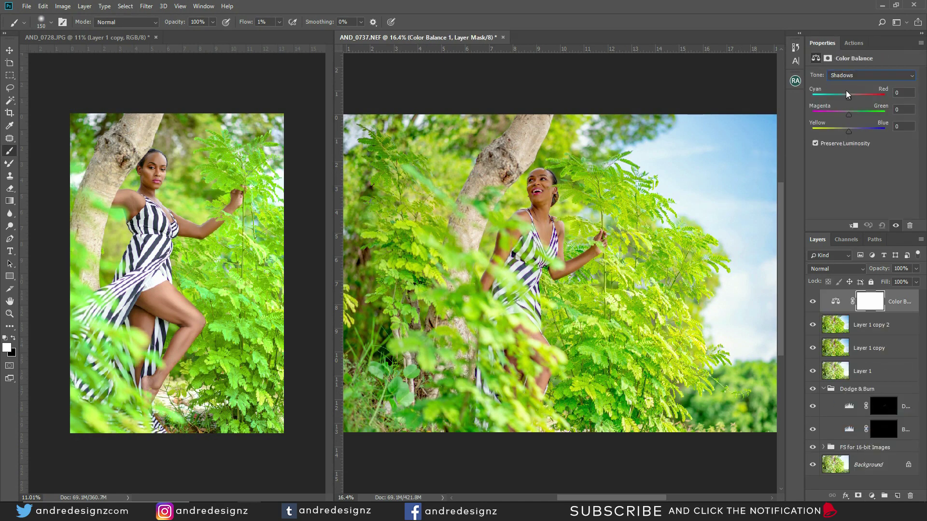
pyautogui.moveTo(853, 130); pyautogui.dragTo(855, 131)
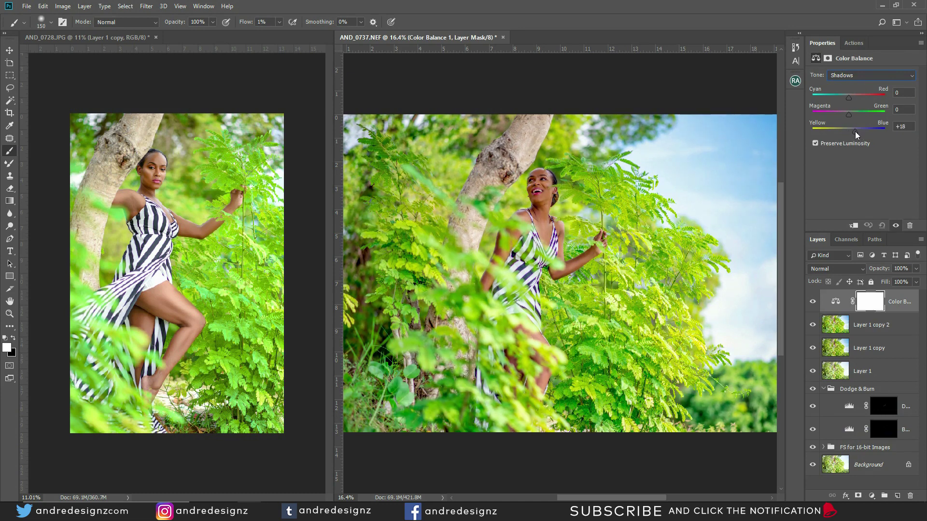
pyautogui.click(902, 126)
pyautogui.write('5')
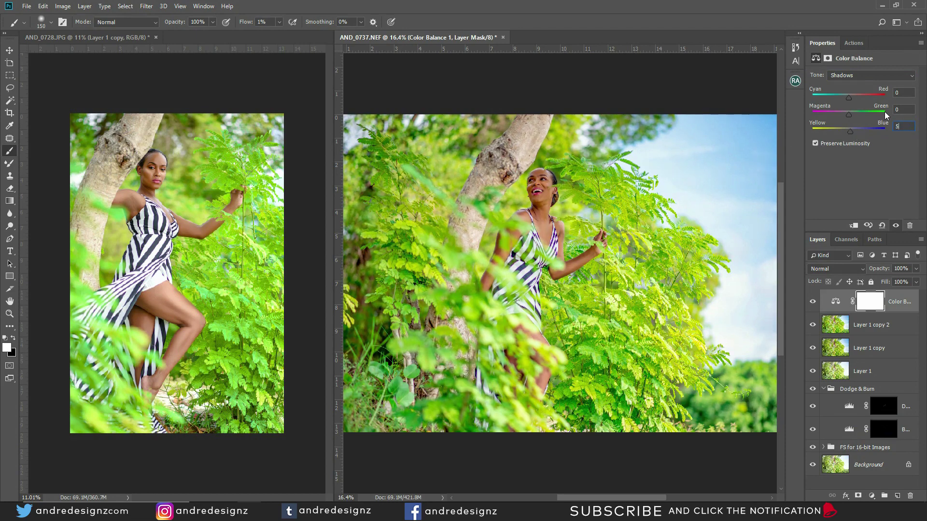
# Shift the Color Balance highlights slightly toward blue
pyautogui.click(843, 75)
pyautogui.click(850, 105)
pyautogui.moveTo(849, 131)
pyautogui.mouseDown()
pyautogui.moveTo(824, 135)
pyautogui.moveTo(849, 138)
pyautogui.mouseUp()
pyautogui.moveTo(848, 134); pyautogui.dragTo(855, 135)
pyautogui.moveTo(847, 99); pyautogui.dragTo(848, 101)
pyautogui.press('Tab')
pyautogui.write('0')
# Copy the Color Balance adjustment layer from AND_0737.NEF into AND_0728.JPG and compare the image with it hidden and shown
pyautogui.click(273, 93)
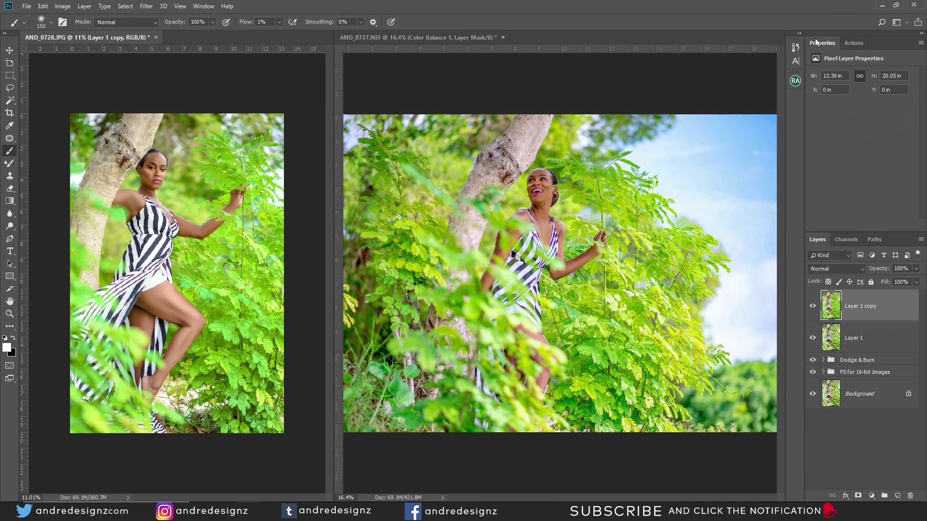
pyautogui.click(425, 37)
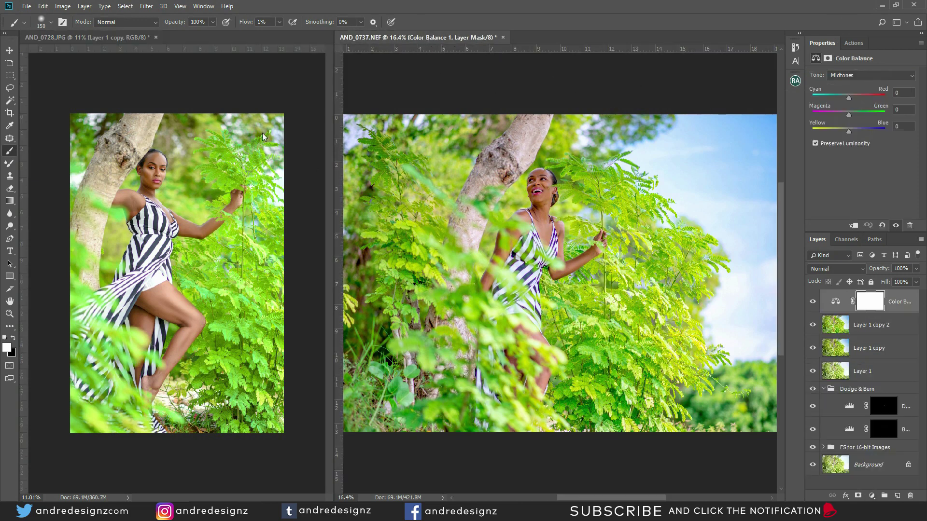
pyautogui.press('v')
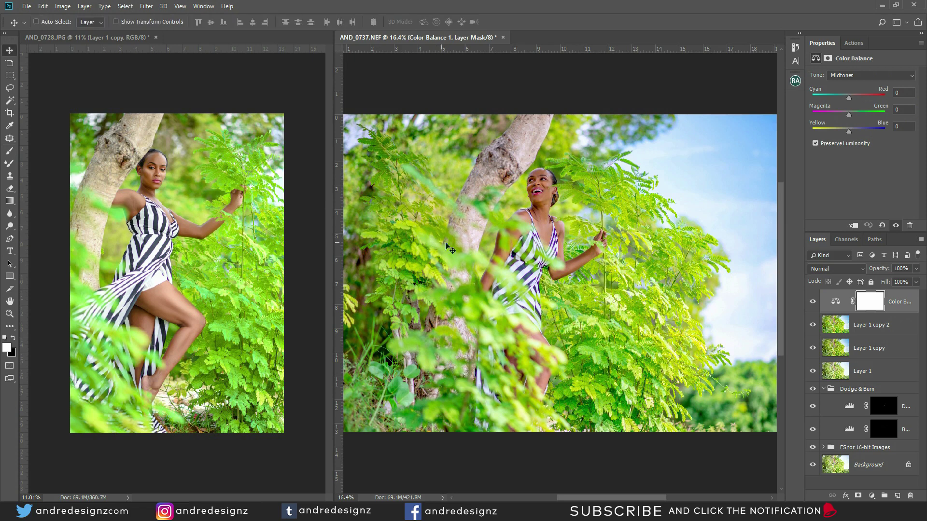
pyautogui.click(895, 303)
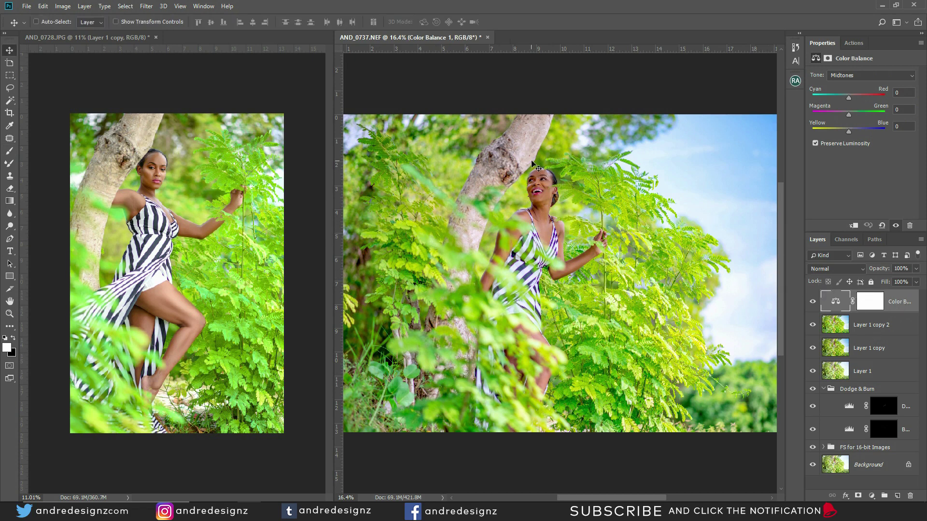
pyautogui.moveTo(539, 161); pyautogui.dragTo(181, 236)
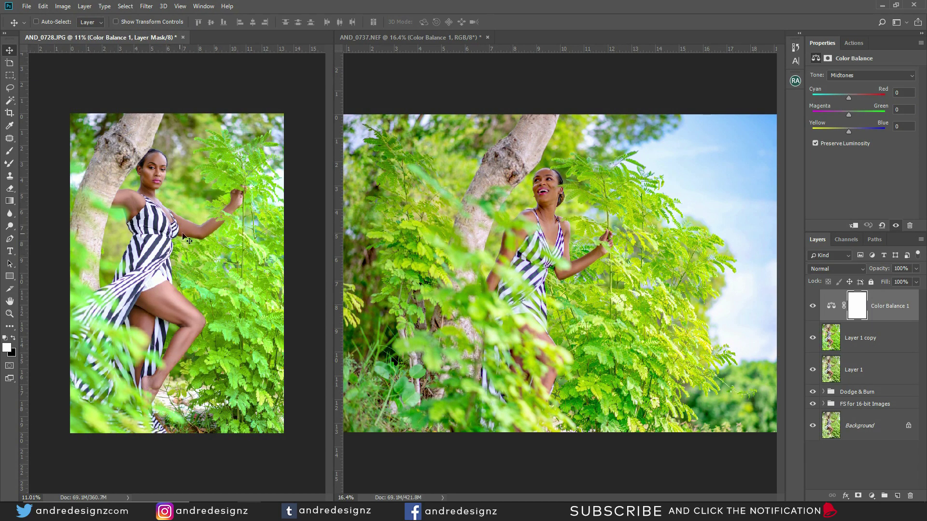
pyautogui.click(813, 306)
pyautogui.click(814, 307)
# Add a Color Lookup adjustment layer on top of AND_0737.NEF and set its opacity to 37%
pyautogui.click(625, 94)
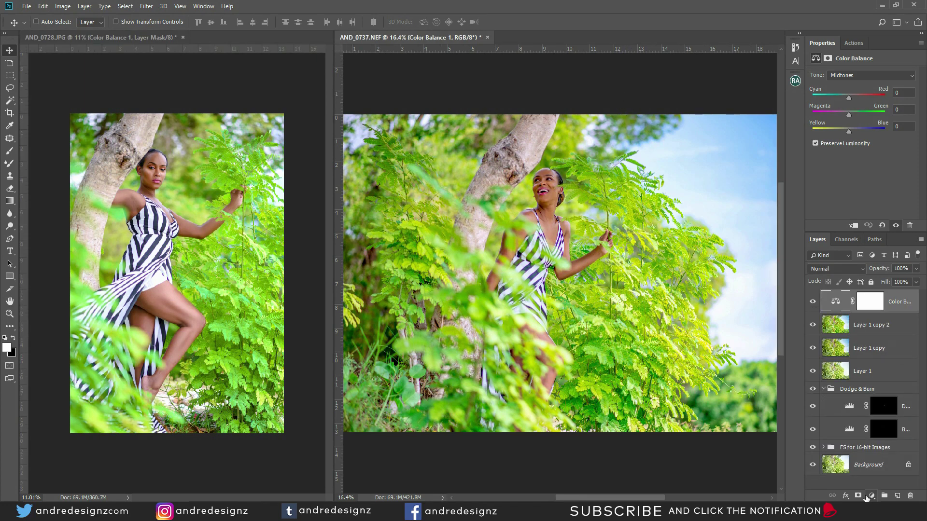
pyautogui.click(872, 496)
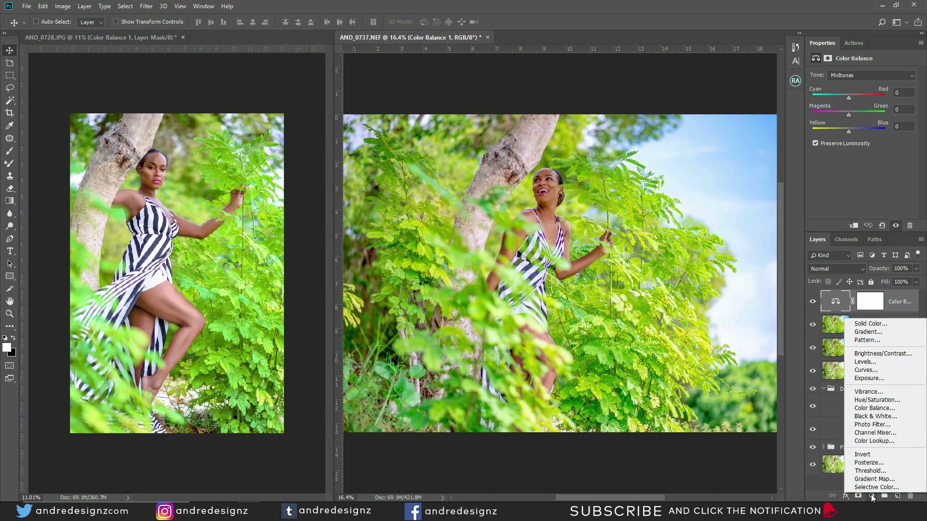
pyautogui.click(885, 441)
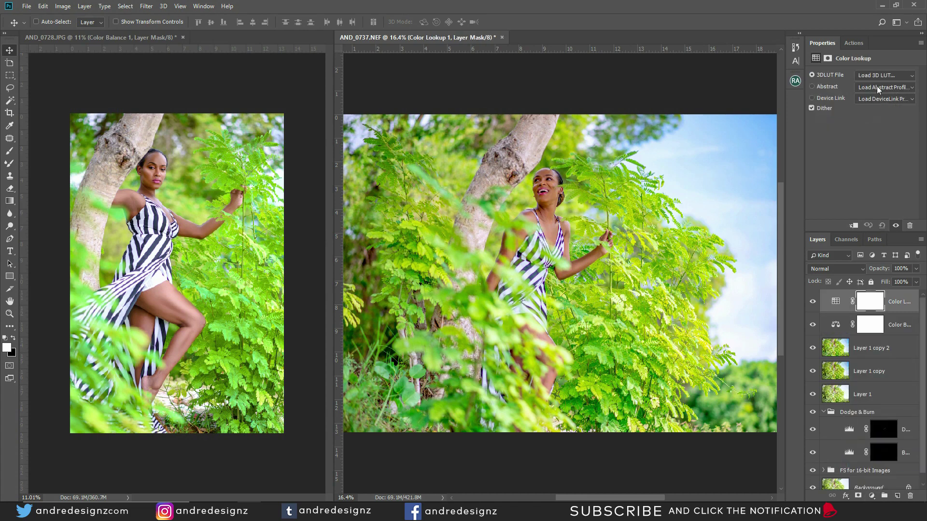
pyautogui.click(882, 268)
pyautogui.write('37')
pyautogui.click(845, 293)
pyautogui.click(875, 73)
pyautogui.click(872, 74)
pyautogui.click(874, 75)
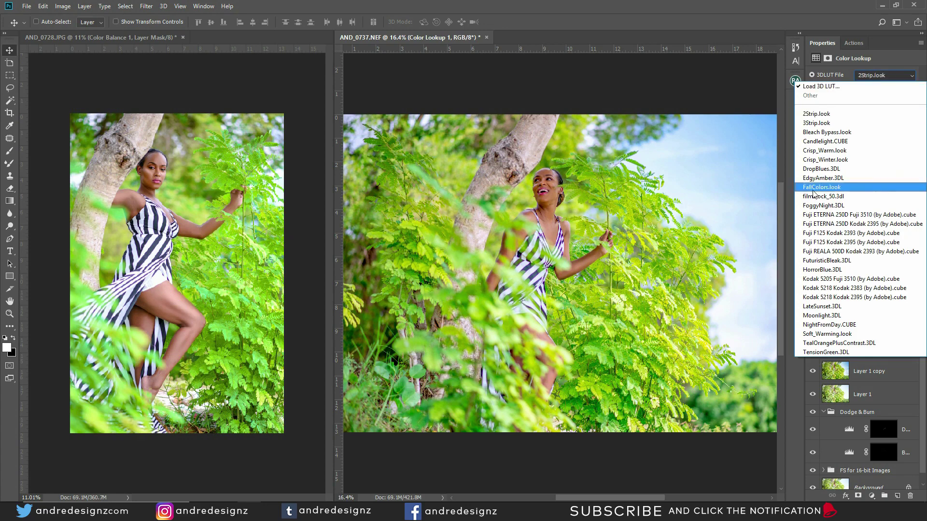
pyautogui.click(874, 74)
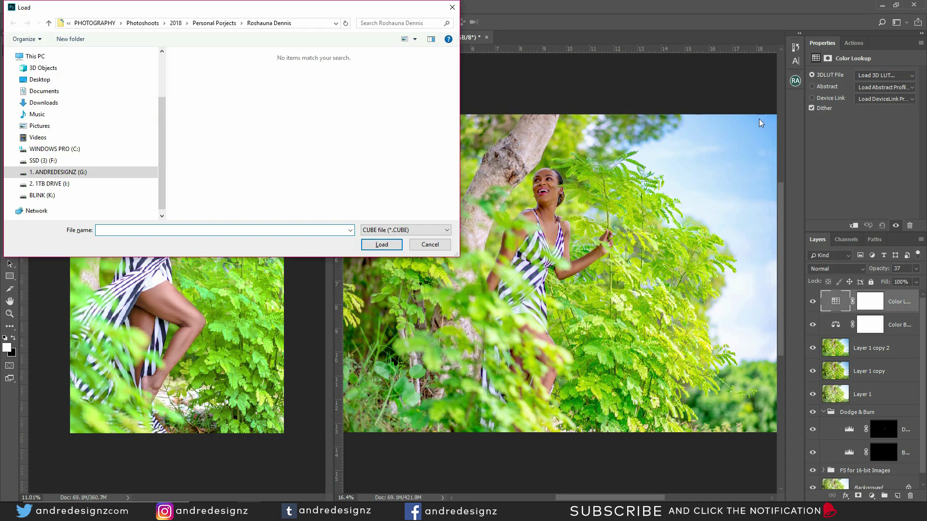
pyautogui.click(430, 245)
# Try out the preset 3D LUTs on the Color Lookup layer in turn and settle on a Fuji F125 Kodak LUT
pyautogui.click(879, 76)
pyautogui.click(879, 77)
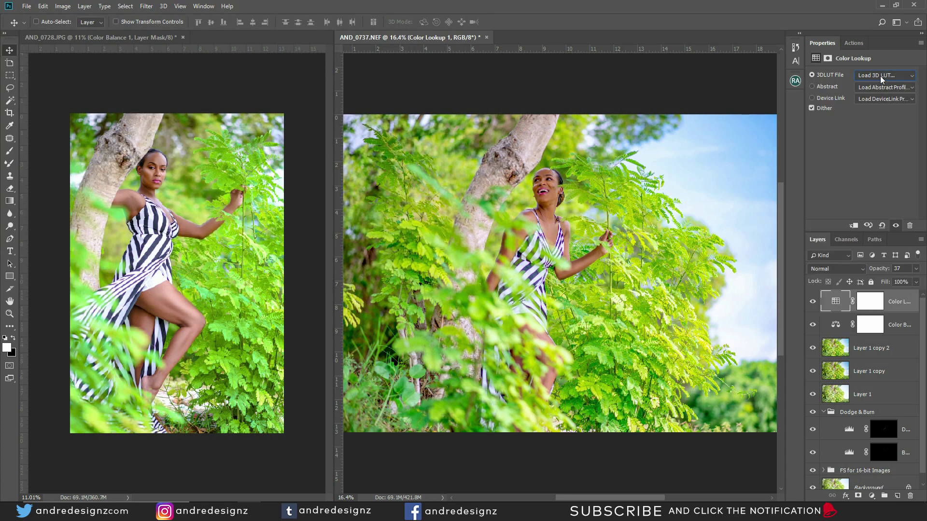
pyautogui.press('Down')
pyautogui.press('Down')
pyautogui.press('Down')
pyautogui.press('Down')
pyautogui.press('Down')
pyautogui.press('Down')
pyautogui.press('Down')
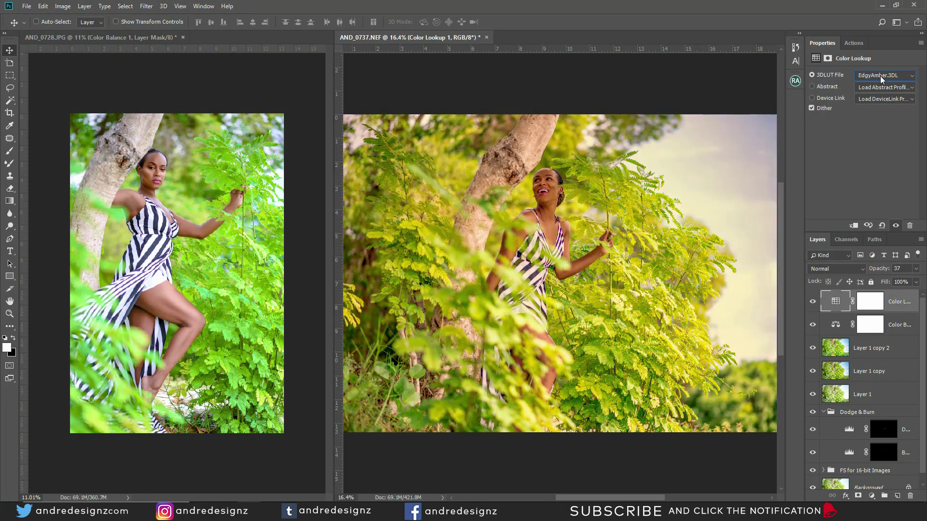
pyautogui.press('Down')
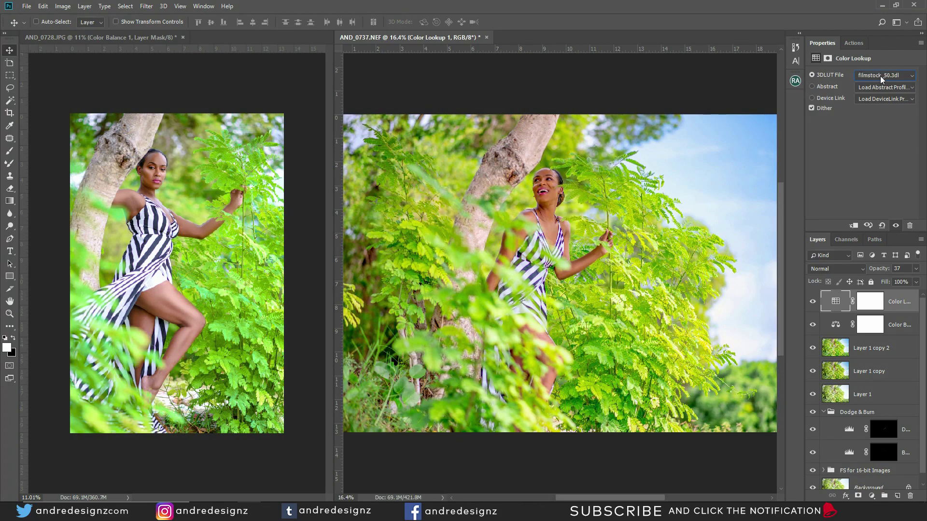
pyautogui.press('Down')
pyautogui.press('Down')
pyautogui.press('Down')
pyautogui.press('Down')
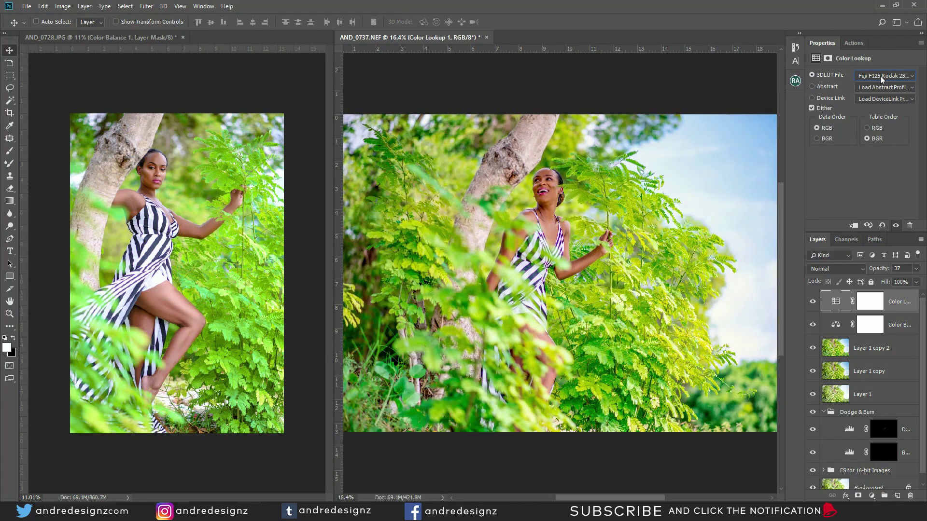
# Copy the Color Lookup adjustment layer into AND_0728.JPG and compare the image with that layer hidden and shown
pyautogui.click(813, 304)
pyautogui.moveTo(551, 165); pyautogui.dragTo(200, 222)
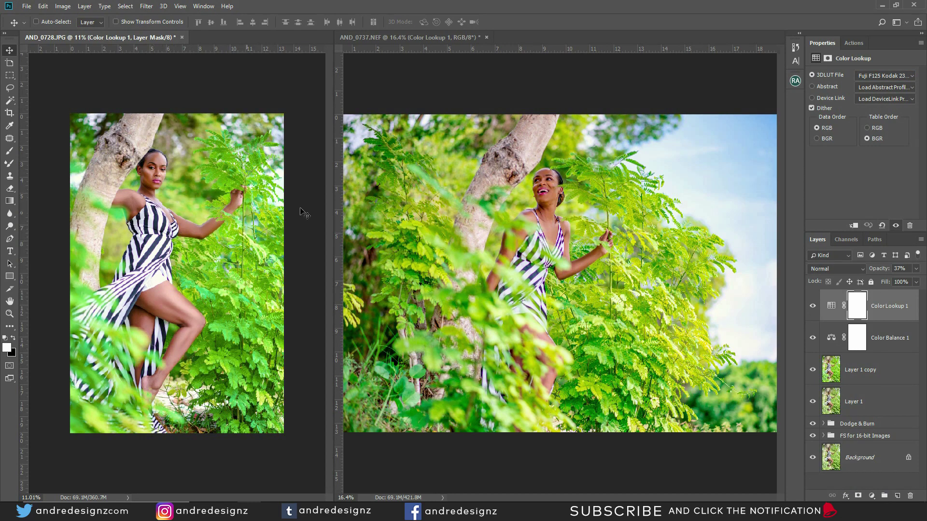
pyautogui.click(812, 310)
pyautogui.click(811, 310)
pyautogui.click(813, 311)
pyautogui.click(813, 313)
pyautogui.scroll(10, 196, 173)
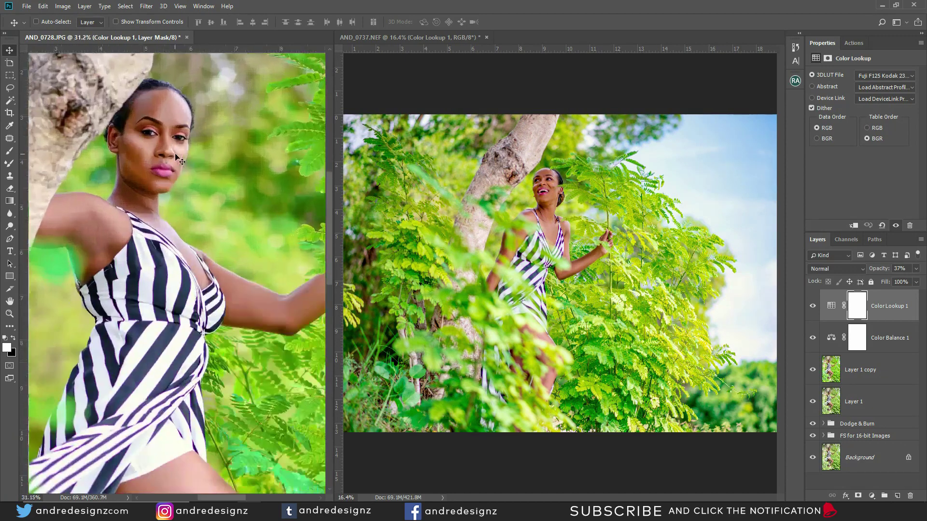
# Stamp the visible layers into a new top layer in both AND_0728.JPG and AND_0737.NEF, and choose the Patch tool
pyautogui.scroll(-10, 183, 171)
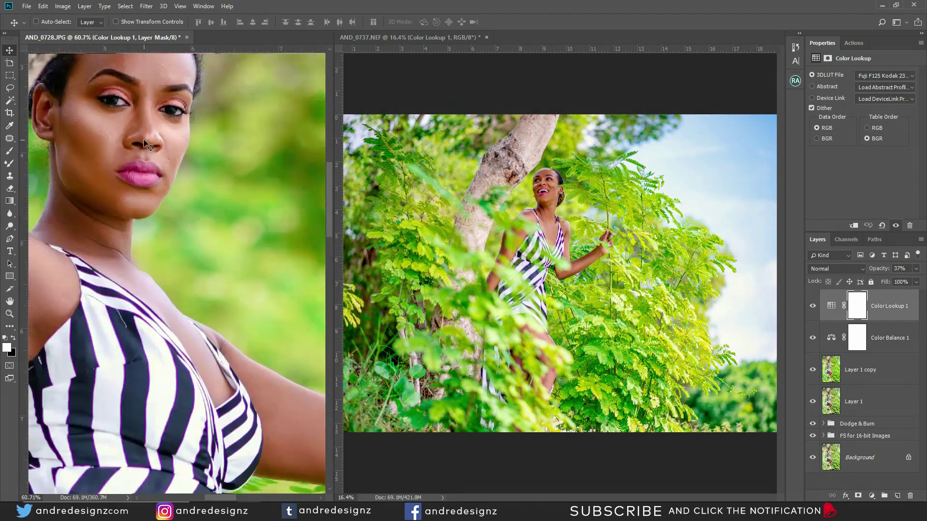
pyautogui.scroll(3, 191, 183)
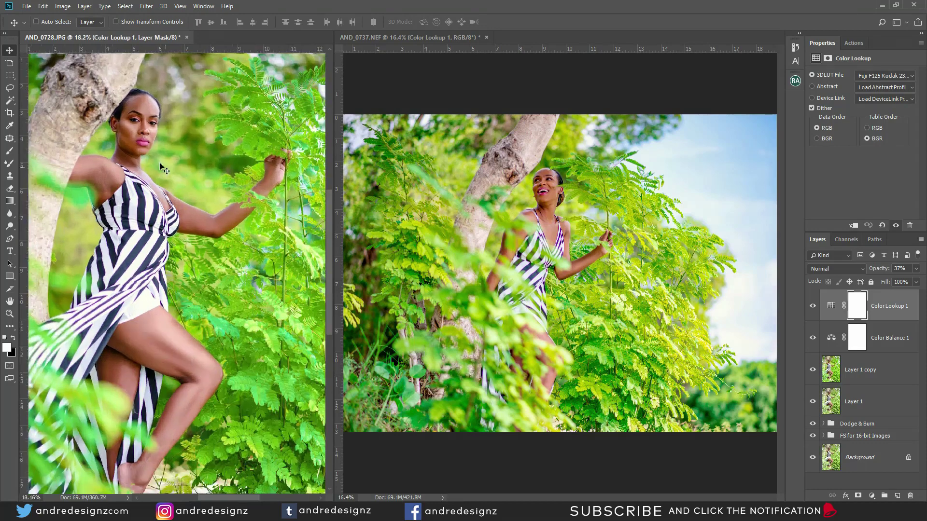
pyautogui.scroll(-2, 200, 187)
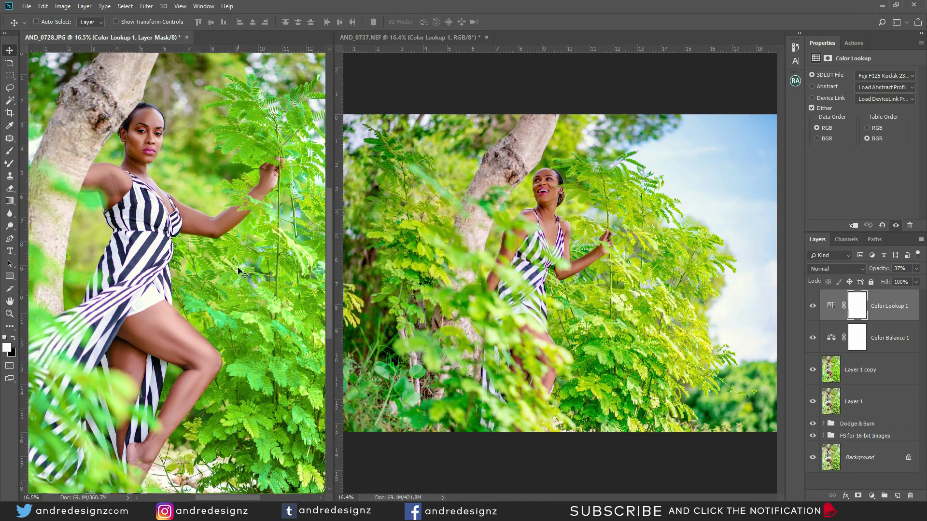
pyautogui.scroll(5, 164, 137)
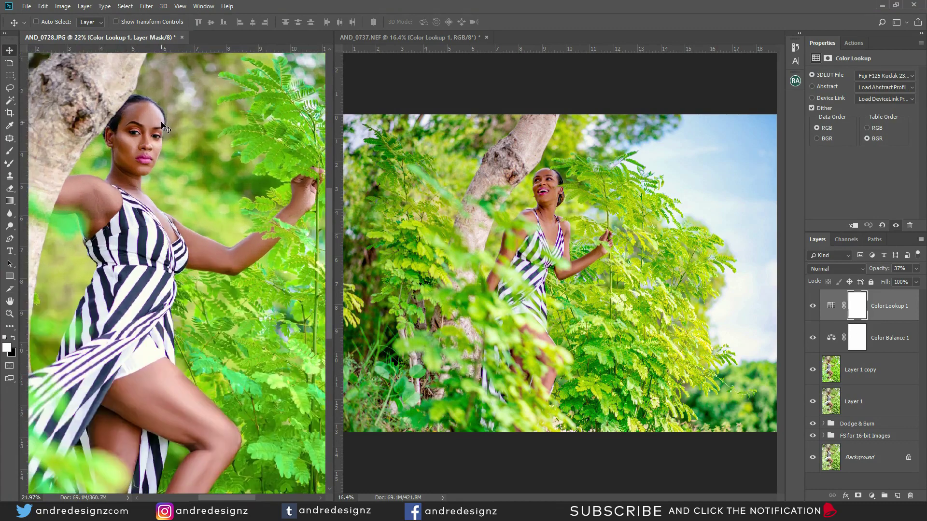
pyautogui.scroll(4, 130, 135)
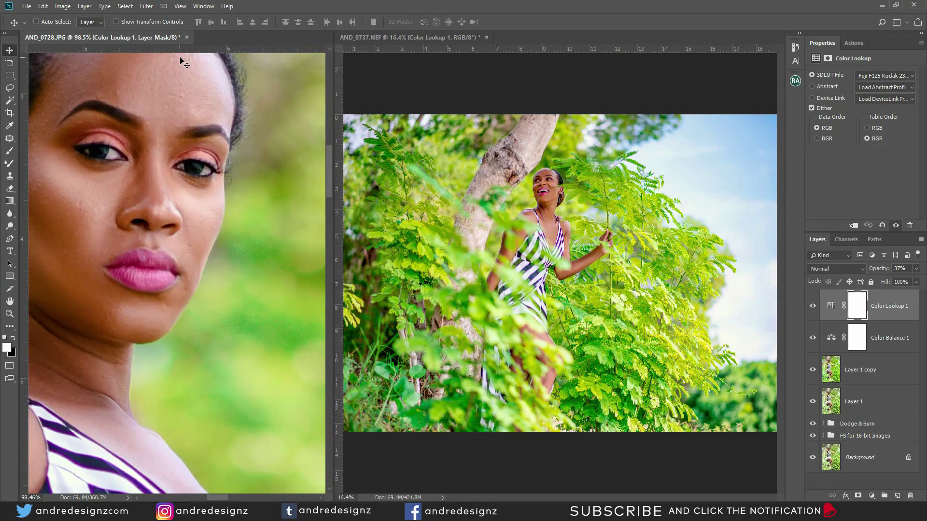
pyautogui.moveTo(186, 64); pyautogui.dragTo(206, 166)
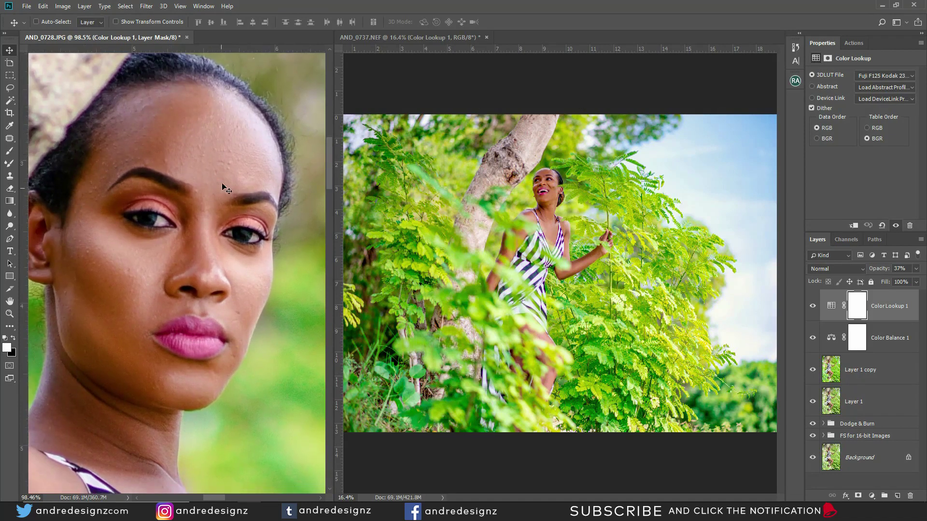
pyautogui.click(893, 308)
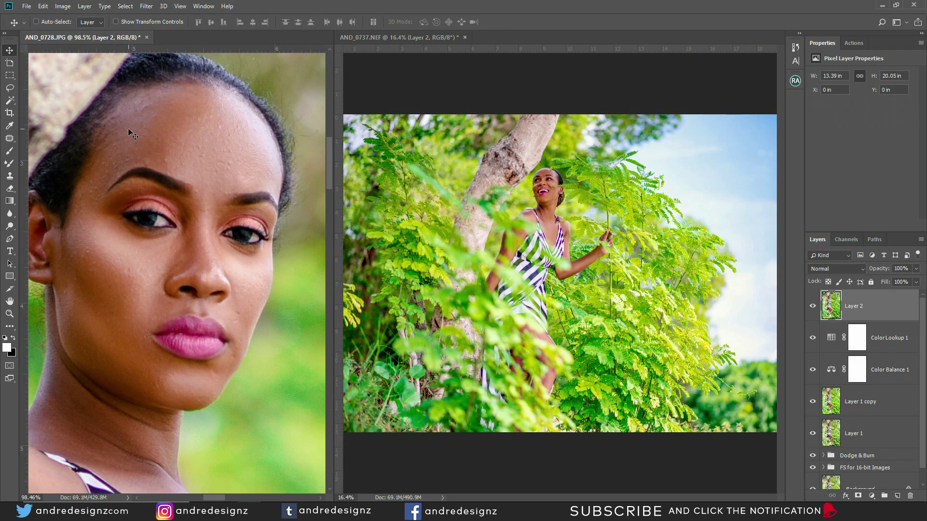
pyautogui.click(9, 140)
pyautogui.rightClick(13, 141)
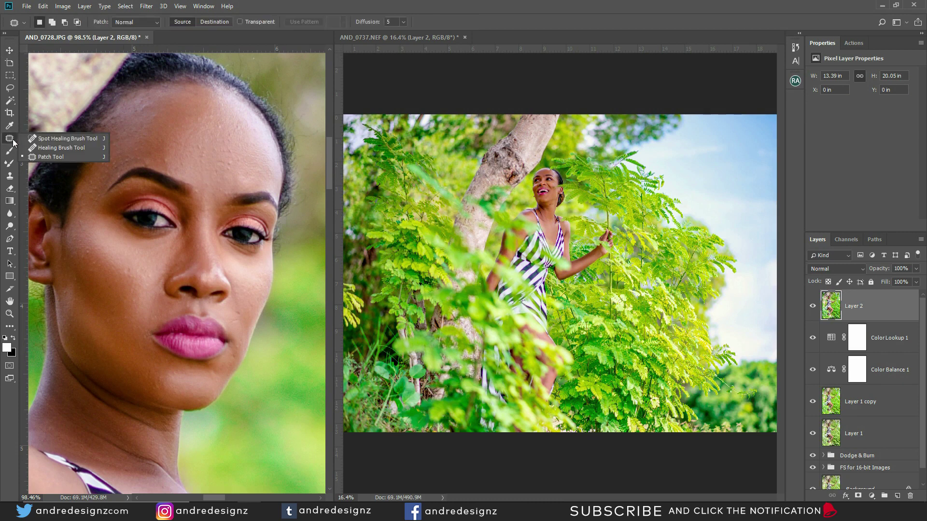
pyautogui.click(43, 157)
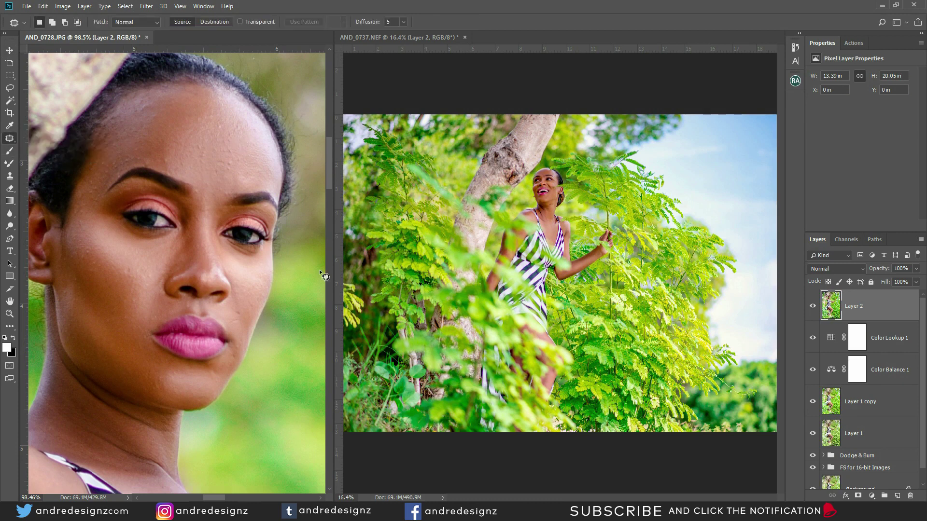
# Patch the blemishes on the lower forehead above and between the eyebrows in AND_0728.JPG
pyautogui.moveTo(169, 160)
pyautogui.mouseDown()
pyautogui.moveTo(167, 152)
pyautogui.moveTo(186, 163)
pyautogui.moveTo(250, 159)
pyautogui.moveTo(223, 172)
pyautogui.mouseUp()
pyautogui.hotkey('ctrl', 'd')
pyautogui.hotkey('ctrl', 'd')
pyautogui.hotkey('ctrl', 'd')
pyautogui.hotkey('ctrl', 'd')
pyautogui.moveTo(225, 178)
pyautogui.mouseDown()
pyautogui.moveTo(227, 190)
pyautogui.moveTo(204, 187)
pyautogui.mouseUp()
pyautogui.hotkey('ctrl', 'd')
pyautogui.hotkey('ctrl', 'd')
pyautogui.moveTo(202, 189); pyautogui.dragTo(207, 173)
pyautogui.hotkey('ctrl', 'd')
# Patch the blemishes on the cheeks and around the mouth and chin in AND_0728.JPG
pyautogui.moveTo(138, 267)
pyautogui.mouseDown()
pyautogui.moveTo(124, 255)
pyautogui.moveTo(164, 271)
pyautogui.mouseUp()
pyautogui.hotkey('ctrl', 'd')
pyautogui.hotkey('ctrl', 'd')
pyautogui.moveTo(156, 382)
pyautogui.mouseDown()
pyautogui.moveTo(159, 392)
pyautogui.moveTo(169, 387)
pyautogui.mouseUp()
pyautogui.hotkey('ctrl', 'd')
pyautogui.moveTo(238, 309)
pyautogui.mouseDown()
pyautogui.moveTo(243, 300)
pyautogui.moveTo(245, 320)
pyautogui.mouseUp()
pyautogui.hotkey('ctrl', 'd')
pyautogui.hotkey('ctrl', 'd')
pyautogui.hotkey('ctrl', 'd')
pyautogui.moveTo(235, 357); pyautogui.dragTo(233, 354)
pyautogui.moveTo(233, 357); pyautogui.dragTo(201, 386)
pyautogui.hotkey('ctrl', 'd')
# Patch the bumps across the upper forehead and along the hairline in AND_0728.JPG
pyautogui.moveTo(196, 142)
pyautogui.mouseDown()
pyautogui.moveTo(206, 158)
pyautogui.moveTo(241, 156)
pyautogui.moveTo(247, 140)
pyautogui.moveTo(234, 141)
pyautogui.moveTo(255, 131)
pyautogui.mouseUp()
pyautogui.hotkey('ctrl', 'd')
pyautogui.hotkey('ctrl', 'd')
pyautogui.hotkey('ctrl', 'd')
pyautogui.hotkey('ctrl', 'd')
pyautogui.moveTo(254, 132); pyautogui.dragTo(259, 144)
pyautogui.moveTo(152, 102); pyautogui.dragTo(154, 108)
pyautogui.moveTo(154, 108); pyautogui.dragTo(170, 103)
pyautogui.hotkey('ctrl', 'd')
pyautogui.moveTo(170, 103)
pyautogui.mouseDown()
pyautogui.moveTo(179, 98)
pyautogui.moveTo(222, 137)
pyautogui.mouseUp()
pyautogui.hotkey('ctrl', 'd')
pyautogui.moveTo(130, 157); pyautogui.dragTo(139, 129)
pyautogui.hotkey('ctrl', 'd')
pyautogui.moveTo(118, 165); pyautogui.dragTo(119, 147)
pyautogui.hotkey('ctrl', 'd')
# Patch the remaining spots on the cheek nearest the ear and the one between the eyebrows in AND_0728.JPG
pyautogui.moveTo(102, 162)
pyautogui.mouseDown()
pyautogui.moveTo(109, 173)
pyautogui.moveTo(82, 203)
pyautogui.moveTo(99, 258)
pyautogui.moveTo(137, 297)
pyautogui.mouseUp()
pyautogui.hotkey('ctrl', 'd')
pyautogui.hotkey('ctrl', 'd')
pyautogui.hotkey('ctrl', 'd')
pyautogui.hotkey('ctrl', 'd')
pyautogui.hotkey('ctrl', 'd')
pyautogui.moveTo(137, 297); pyautogui.dragTo(141, 308)
pyautogui.hotkey('ctrl', 'd')
pyautogui.moveTo(72, 282); pyautogui.dragTo(77, 271)
pyautogui.moveTo(76, 277)
pyautogui.mouseDown()
pyautogui.moveTo(91, 296)
pyautogui.moveTo(73, 276)
pyautogui.mouseUp()
pyautogui.hotkey('ctrl', 'd')
pyautogui.moveTo(73, 276)
pyautogui.mouseDown()
pyautogui.moveTo(92, 296)
pyautogui.moveTo(57, 295)
pyautogui.moveTo(90, 313)
pyautogui.mouseUp()
pyautogui.hotkey('ctrl', 'd')
pyautogui.hotkey('ctrl', 'd')
pyautogui.moveTo(223, 158); pyautogui.dragTo(216, 186)
pyautogui.click(497, 271)
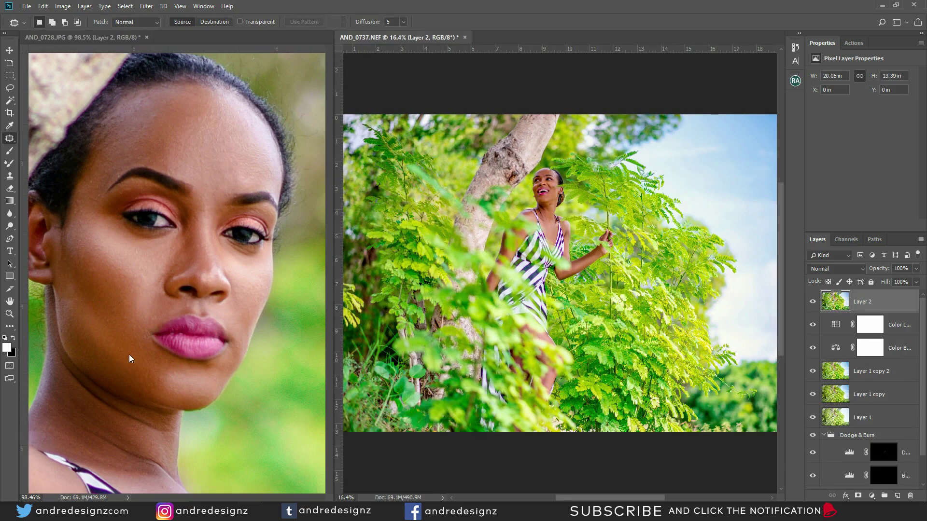
pyautogui.click(140, 390)
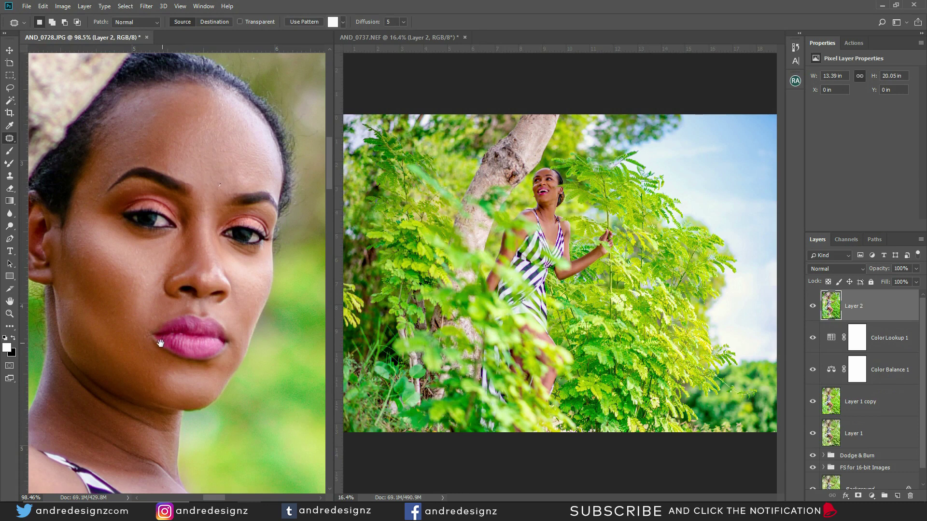
# Patch the creases and blemishes on the woman's neck in AND_0728.JPG
pyautogui.moveTo(163, 341); pyautogui.dragTo(179, 272)
pyautogui.hotkey('ctrl', 'd')
pyautogui.moveTo(166, 382); pyautogui.dragTo(207, 295)
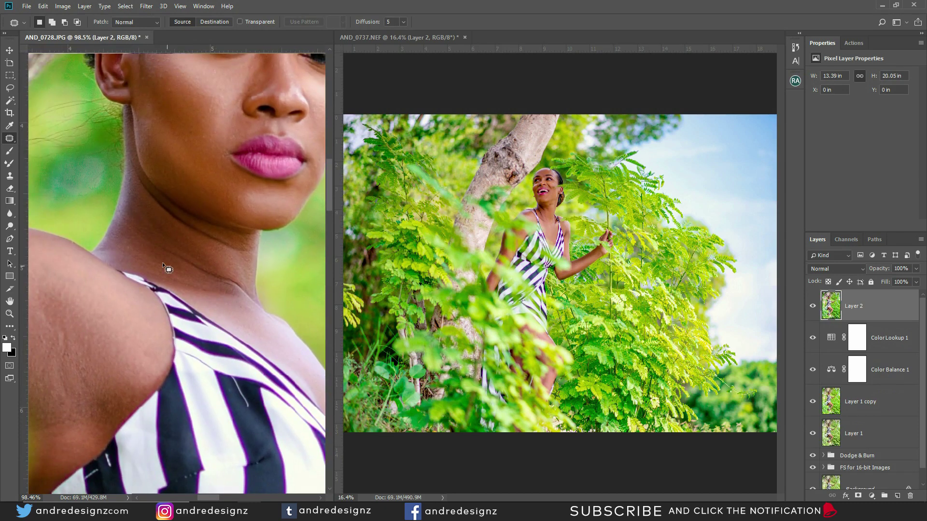
pyautogui.moveTo(129, 212)
pyautogui.mouseDown()
pyautogui.moveTo(124, 227)
pyautogui.moveTo(170, 261)
pyautogui.moveTo(212, 272)
pyautogui.moveTo(199, 280)
pyautogui.mouseUp()
pyautogui.hotkey('ctrl', 'd')
pyautogui.moveTo(238, 290); pyautogui.dragTo(248, 291)
pyautogui.moveTo(233, 278)
pyautogui.mouseDown()
pyautogui.moveTo(244, 293)
pyautogui.moveTo(236, 270)
pyautogui.mouseUp()
pyautogui.hotkey('ctrl', 'd')
# Patch the marks and blemishes on the woman's shin and ankle in AND_0728.JPG
pyautogui.scroll(-6, 205, 275)
pyautogui.scroll(5, 276, 234)
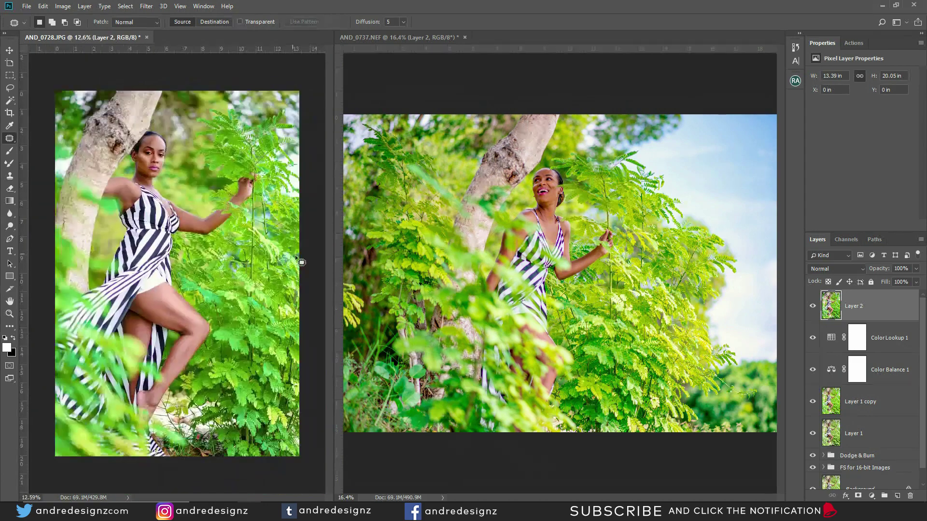
pyautogui.moveTo(192, 250); pyautogui.dragTo(164, 88)
pyautogui.scroll(2, 190, 326)
pyautogui.moveTo(191, 326); pyautogui.dragTo(157, 265)
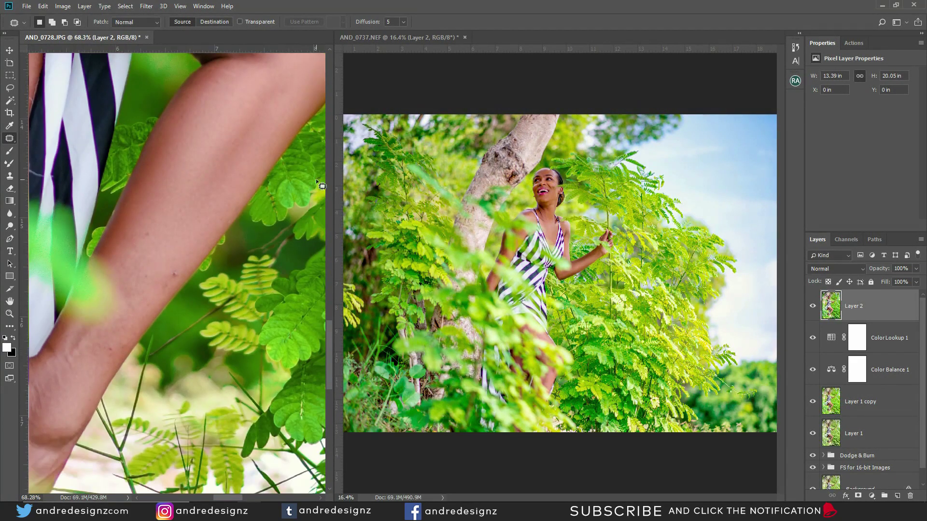
pyautogui.moveTo(172, 282); pyautogui.dragTo(179, 245)
pyautogui.moveTo(176, 281)
pyautogui.mouseDown()
pyautogui.moveTo(169, 285)
pyautogui.moveTo(172, 257)
pyautogui.mouseUp()
pyautogui.moveTo(179, 271)
pyautogui.mouseDown()
pyautogui.moveTo(160, 274)
pyautogui.moveTo(179, 272)
pyautogui.mouseUp()
pyautogui.moveTo(149, 234); pyautogui.dragTo(162, 199)
pyautogui.moveTo(110, 340)
pyautogui.mouseDown()
pyautogui.moveTo(107, 359)
pyautogui.moveTo(117, 344)
pyautogui.mouseUp()
pyautogui.moveTo(60, 353)
pyautogui.mouseDown()
pyautogui.moveTo(76, 366)
pyautogui.moveTo(74, 380)
pyautogui.moveTo(76, 361)
pyautogui.mouseUp()
pyautogui.moveTo(71, 365); pyautogui.dragTo(68, 378)
pyautogui.click(75, 381)
pyautogui.click(228, 101)
# Patch the dark spot on the woman's neck below the jaw in AND_0737.NEF
pyautogui.scroll(-12, 230, 100)
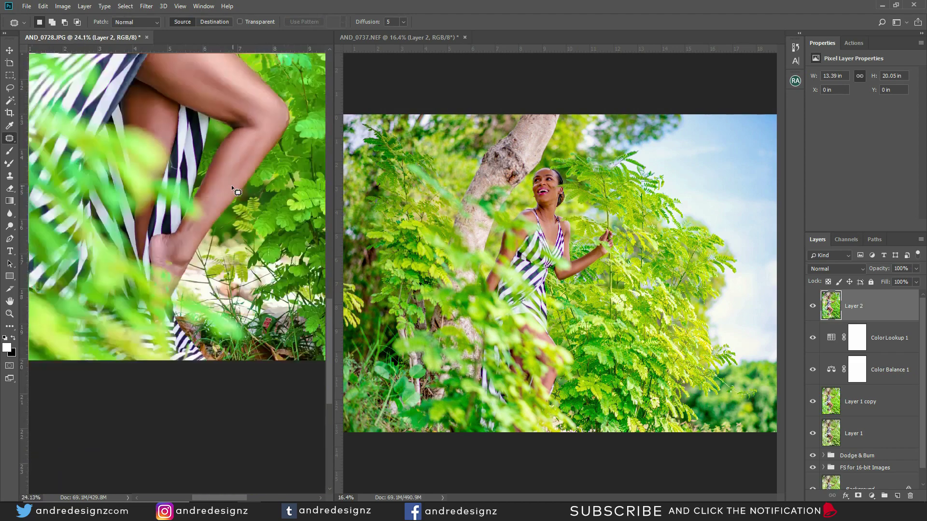
pyautogui.scroll(5, 169, 130)
pyautogui.scroll(-12, 167, 130)
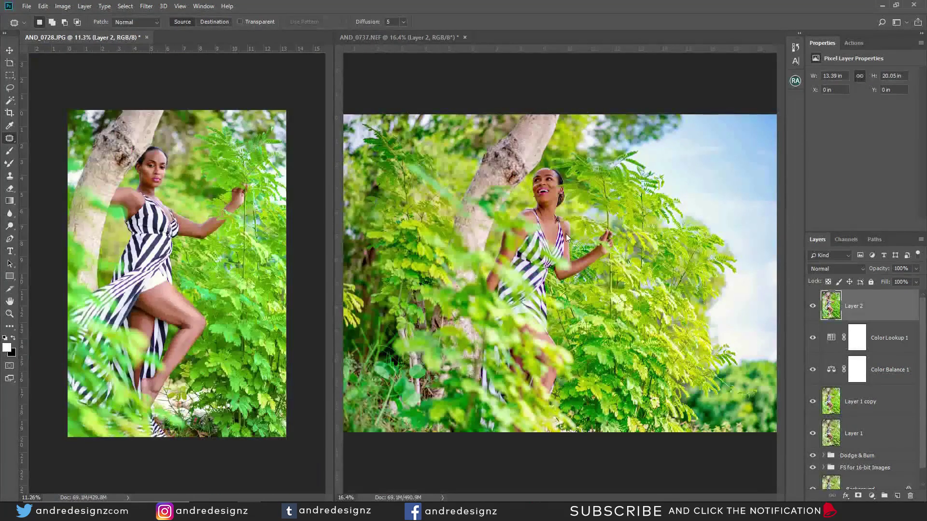
pyautogui.scroll(4, 162, 212)
pyautogui.scroll(3, 564, 217)
pyautogui.scroll(10, 570, 223)
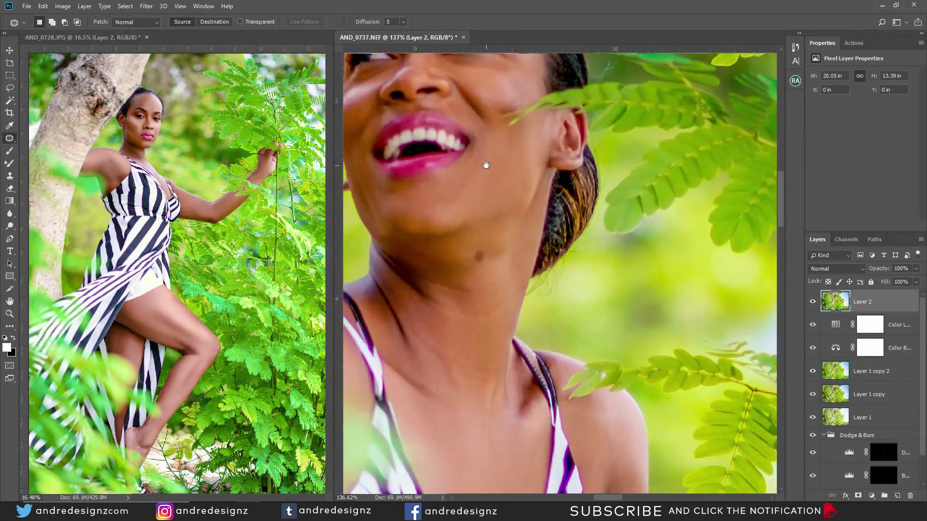
pyautogui.moveTo(486, 165); pyautogui.dragTo(546, 284)
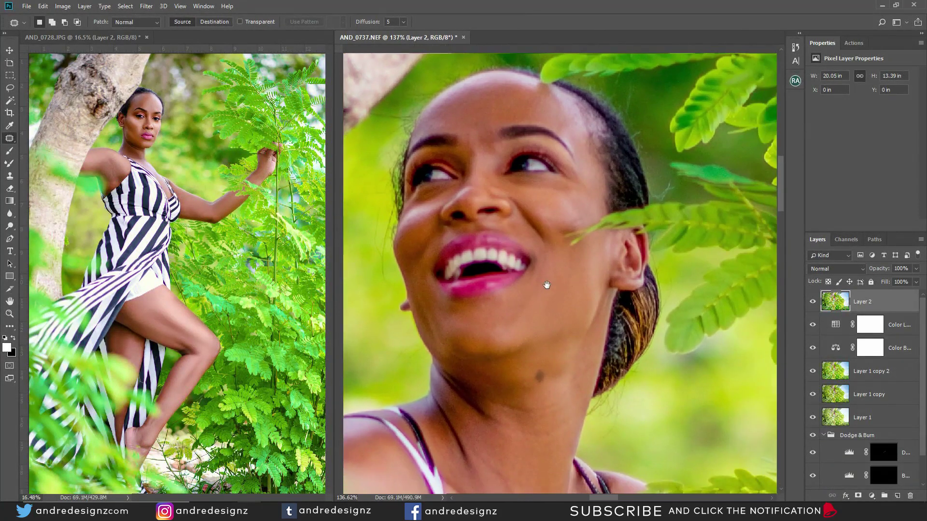
pyautogui.scroll(-3, 457, 162)
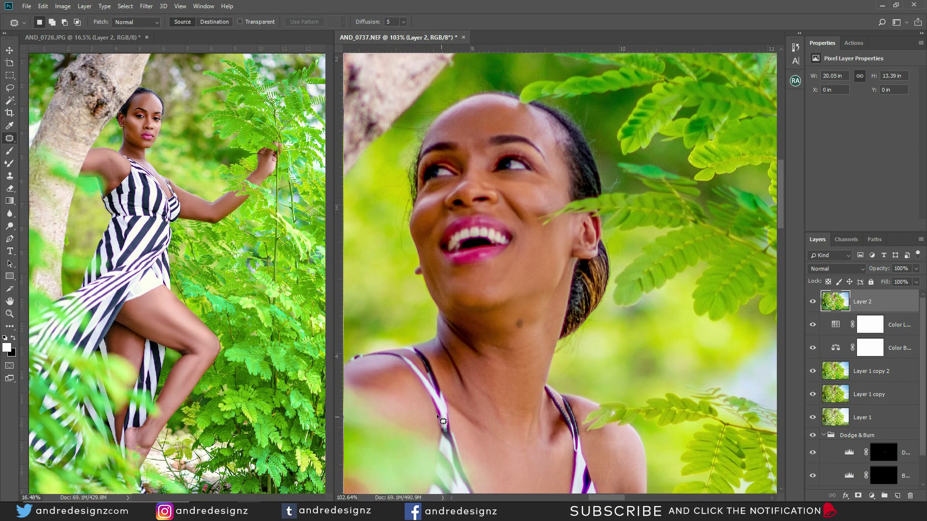
pyautogui.moveTo(518, 314)
pyautogui.mouseDown()
pyautogui.moveTo(516, 325)
pyautogui.moveTo(539, 321)
pyautogui.moveTo(524, 314)
pyautogui.mouseUp()
pyautogui.hotkey('ctrl', 'd')
pyautogui.scroll(2, 564, 352)
pyautogui.scroll(-2, 556, 337)
pyautogui.scroll(-3, 562, 343)
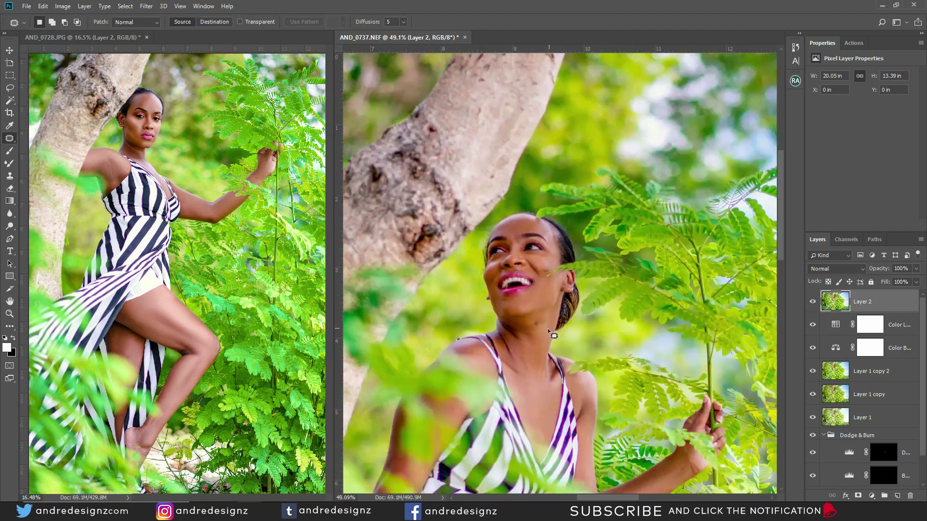
pyautogui.moveTo(540, 317); pyautogui.dragTo(718, 310)
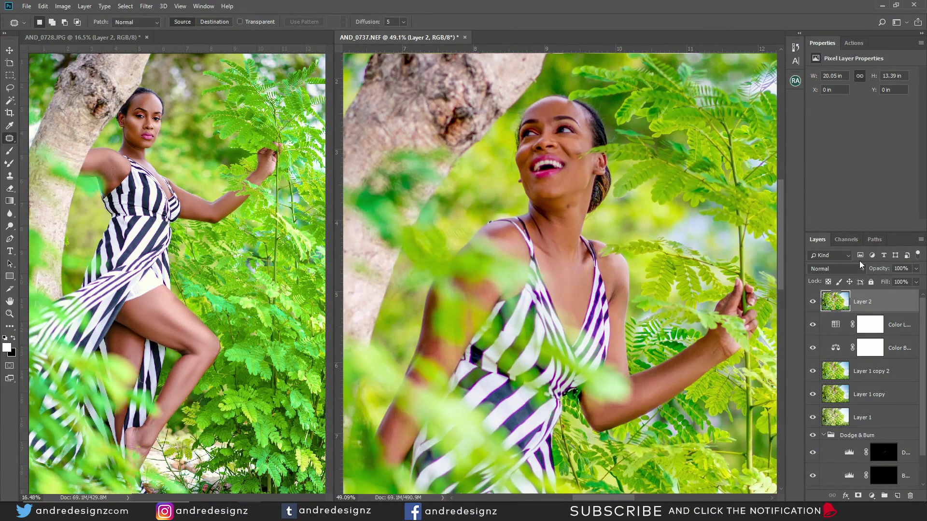
# Add a Hue/Saturation adjustment layer on top of AND_0737.NEF and set its saturation to -14
pyautogui.click(871, 497)
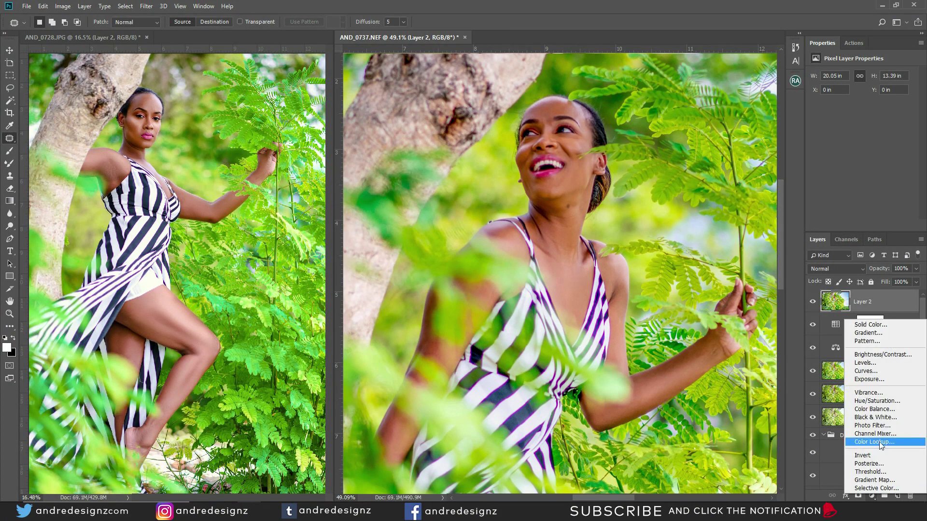
pyautogui.click(876, 400)
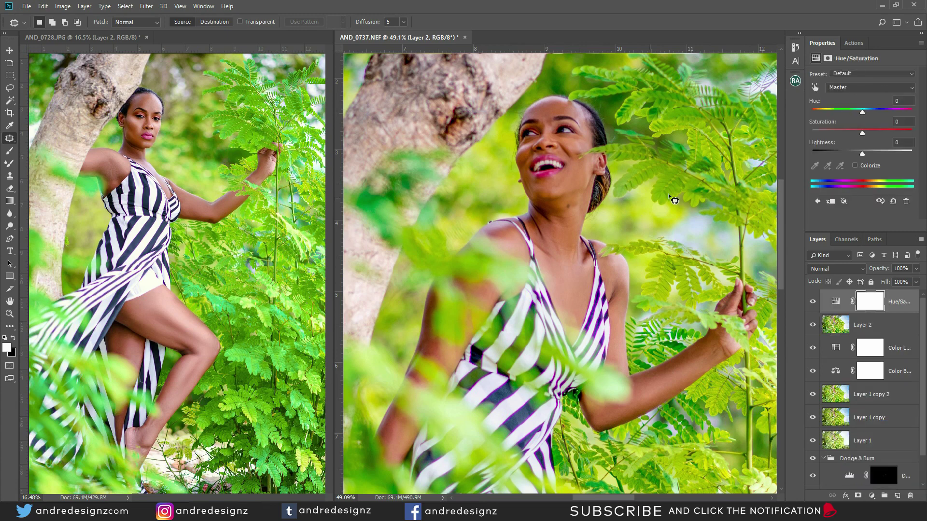
pyautogui.moveTo(861, 134)
pyautogui.mouseDown()
pyautogui.moveTo(873, 137)
pyautogui.moveTo(857, 147)
pyautogui.mouseUp()
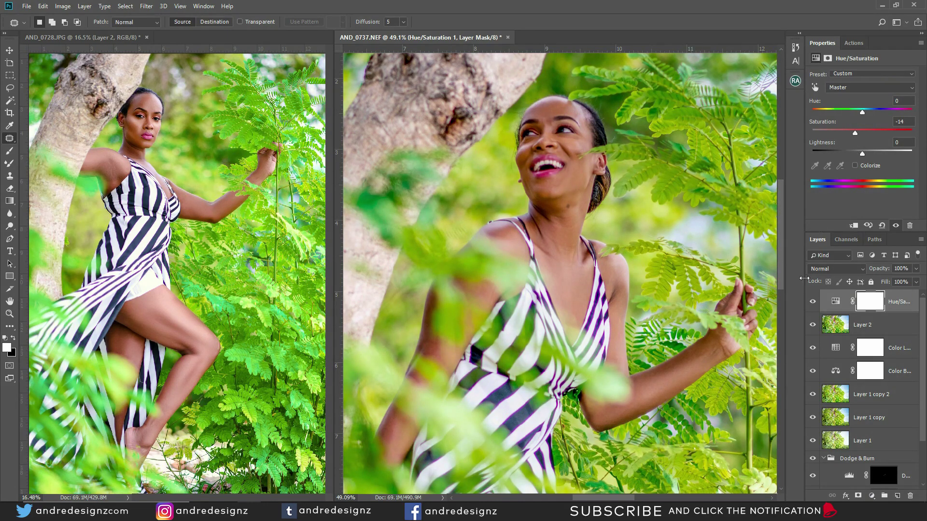
# Examine both full images side by side with the panels collapsed to compare their colour grading
pyautogui.click(921, 35)
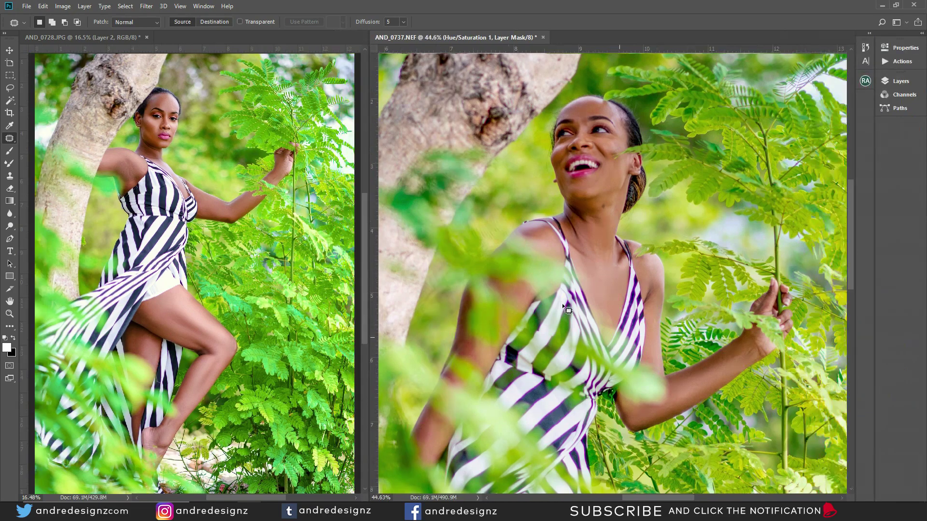
pyautogui.scroll(-6, 569, 271)
pyautogui.scroll(3, 570, 273)
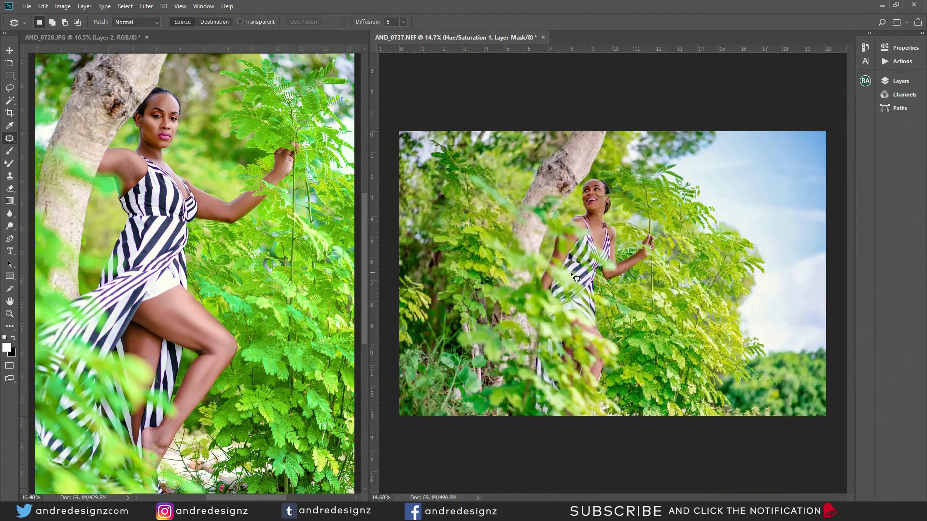
pyautogui.scroll(-3, 139, 186)
pyautogui.scroll(2, 188, 188)
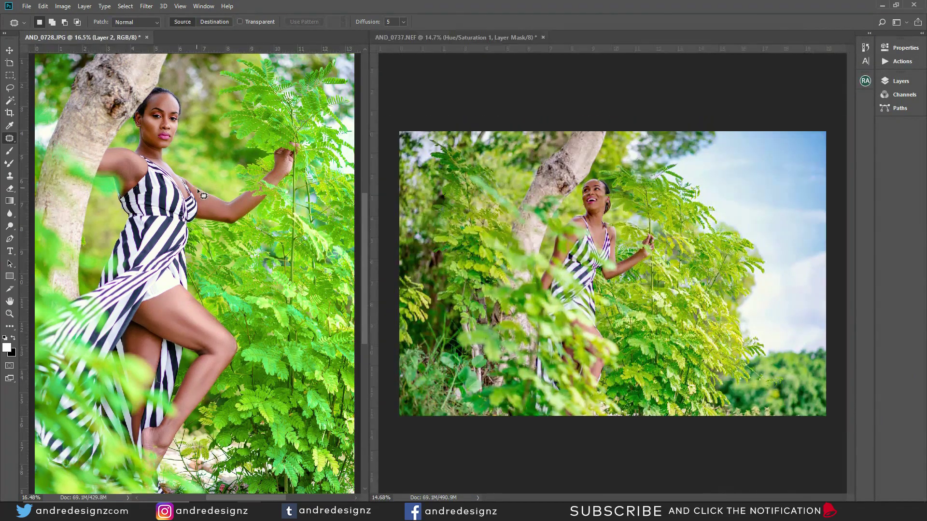
pyautogui.scroll(-3, 198, 192)
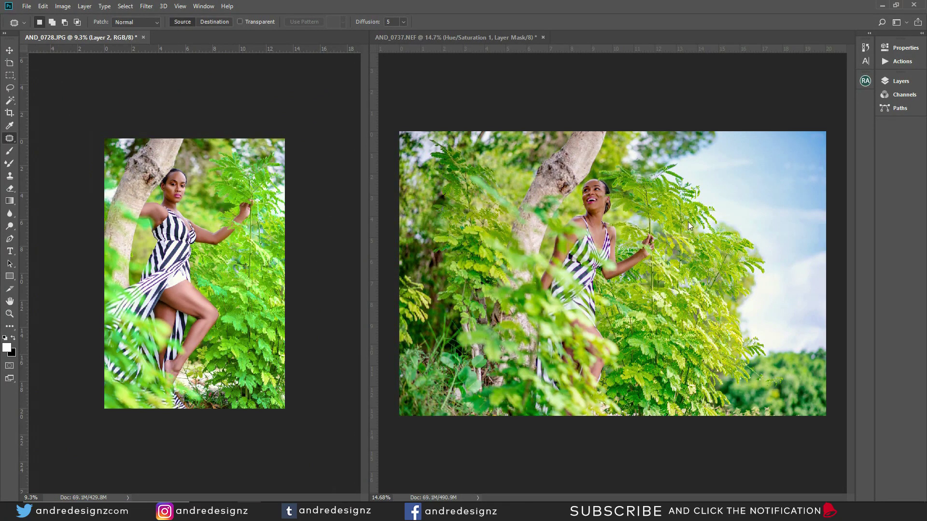
pyautogui.click(922, 34)
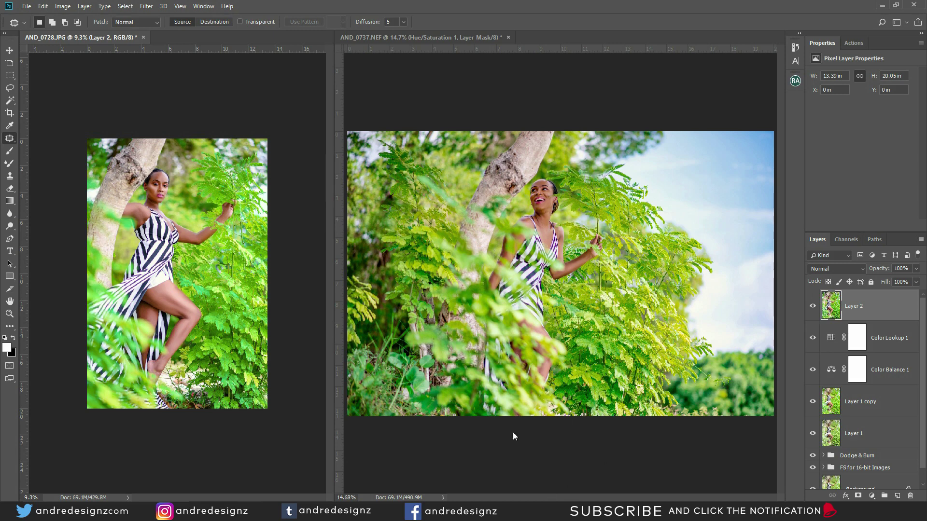
pyautogui.scroll(1, 536, 284)
pyautogui.scroll(-1, 537, 284)
pyautogui.scroll(-1, 458, 277)
pyautogui.scroll(2, 455, 276)
# Dock AND_0737.NEF into the same tab group as AND_0728.JPG and merge all its visible layers into the Background
pyautogui.moveTo(397, 38); pyautogui.dragTo(251, 38)
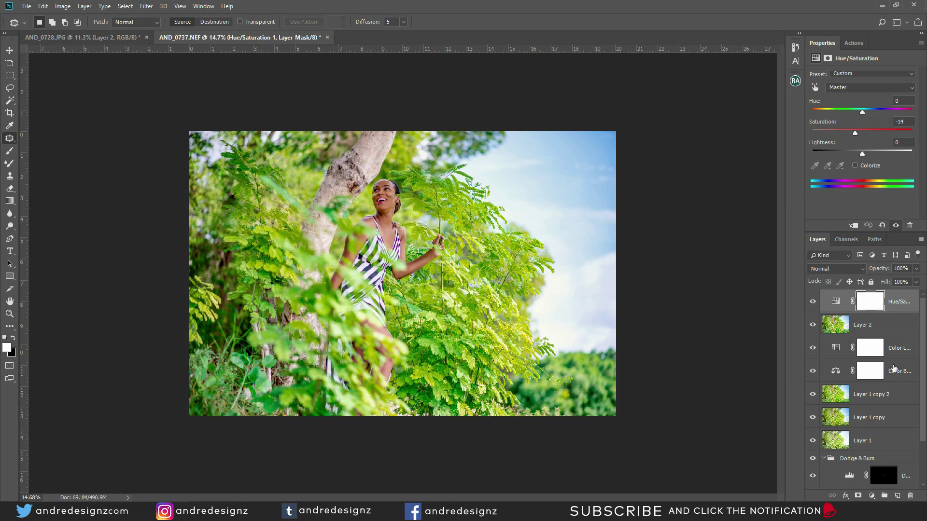
pyautogui.click(902, 307)
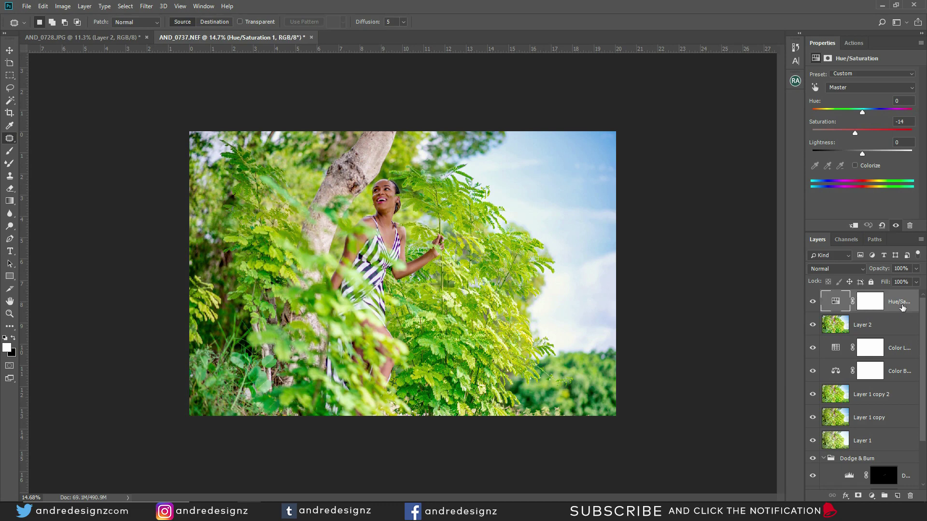
pyautogui.hotkey('ctrl', 'shift', 'e')
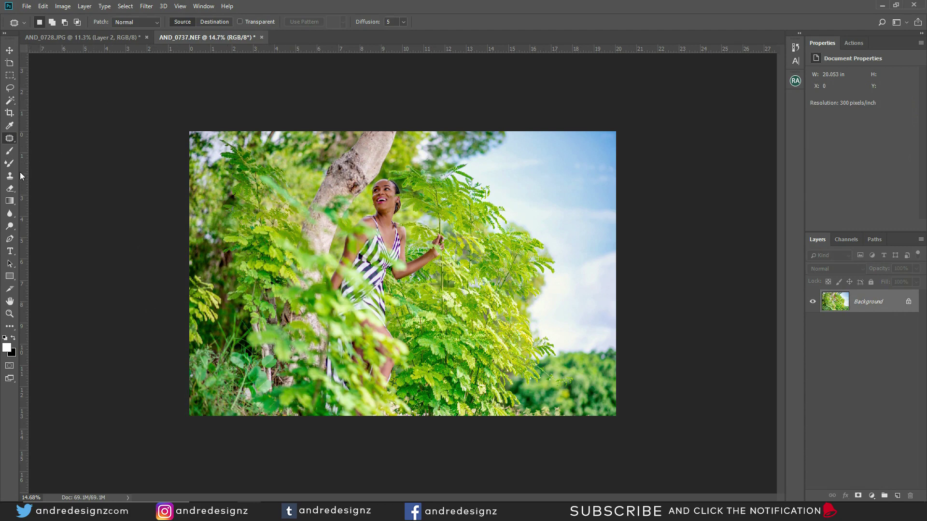
# Create a new 8 x 10 inch portrait document at 300 pixels/inch in 16 bit RGB Color with a white background
pyautogui.click(25, 7)
pyautogui.click(35, 17)
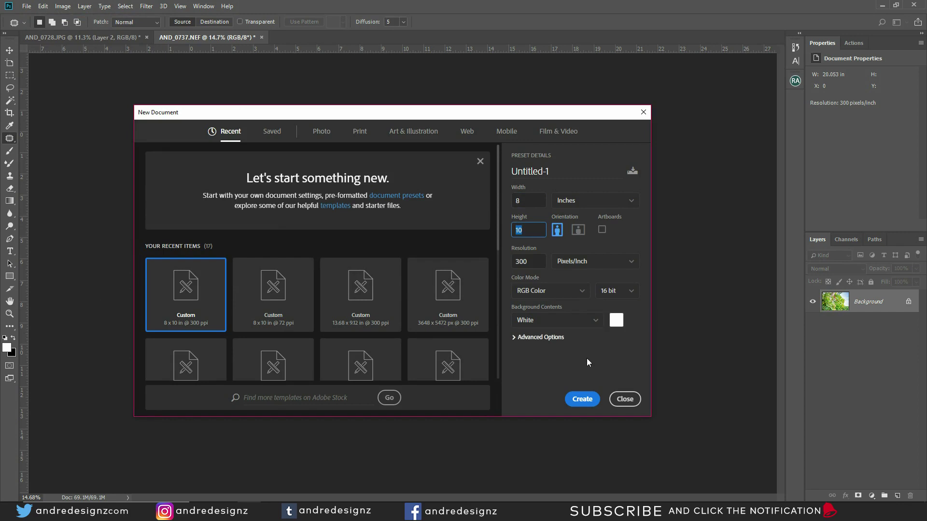
pyautogui.click(582, 400)
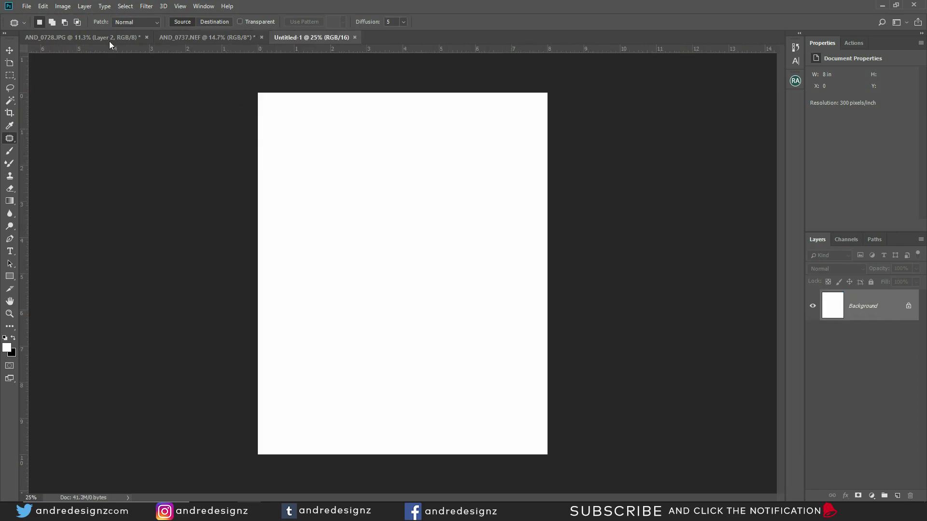
pyautogui.click(146, 7)
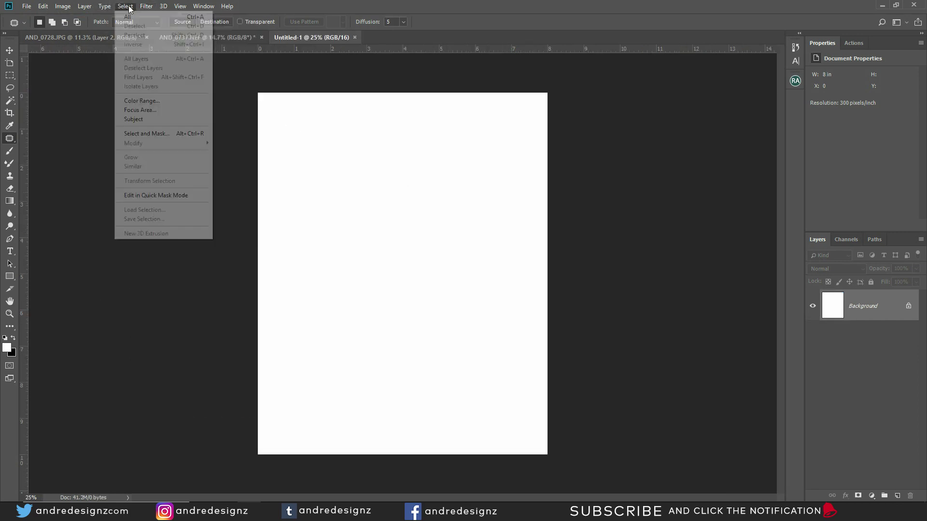
# Extend the canvas to 200 percent width at 100 percent height, anchored at the middle-left so the new area is added on the right
pyautogui.moveTo(62, 9)
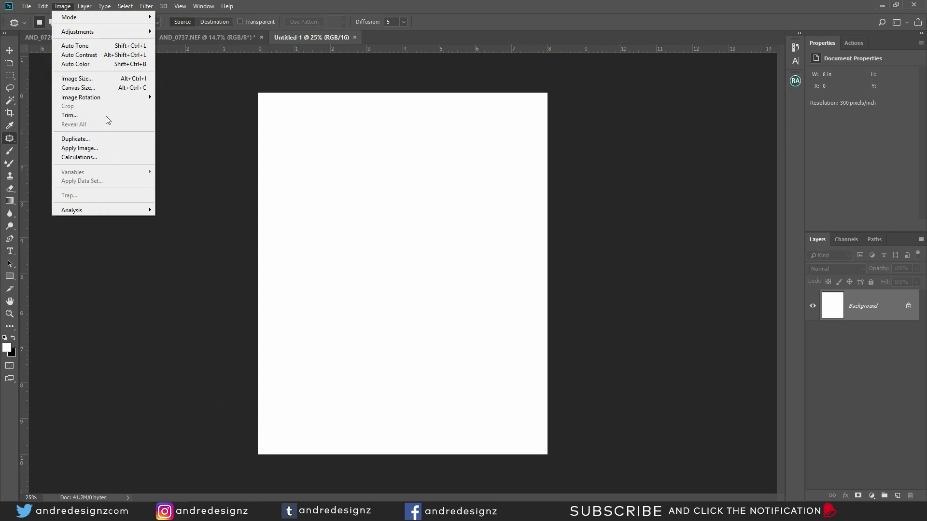
pyautogui.click(97, 87)
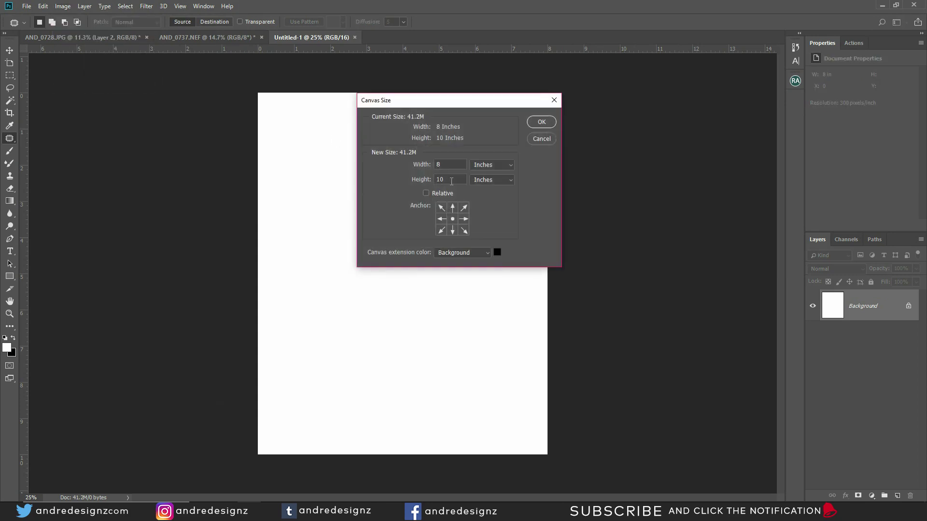
pyautogui.click(496, 166)
pyautogui.click(492, 175)
pyautogui.write('200')
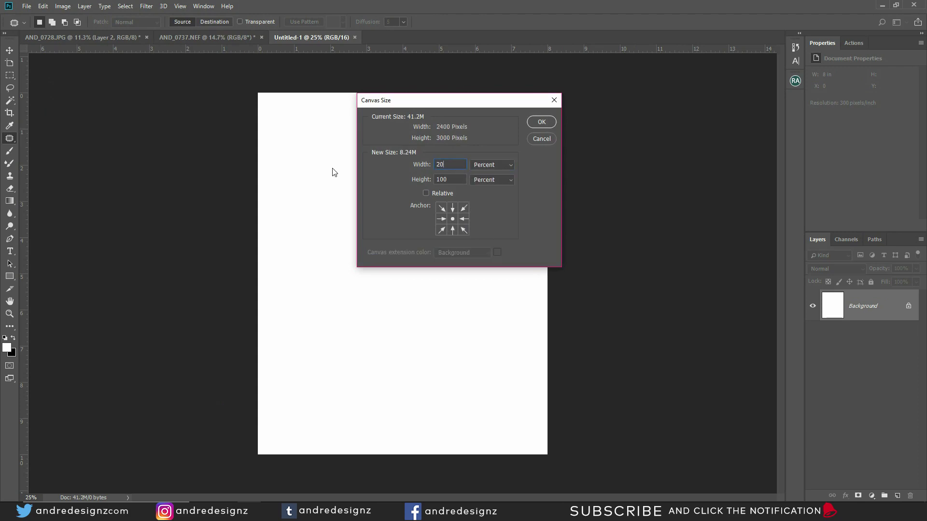
pyautogui.click(440, 219)
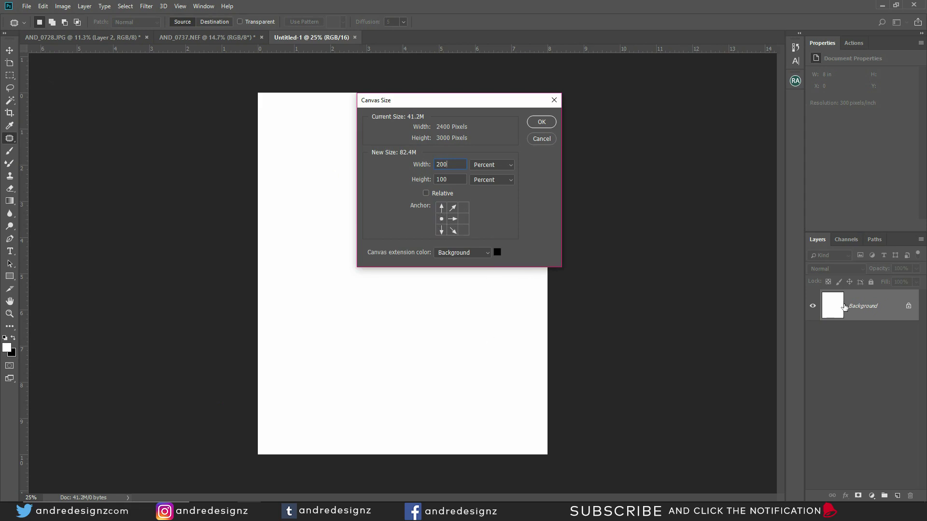
pyautogui.click(538, 124)
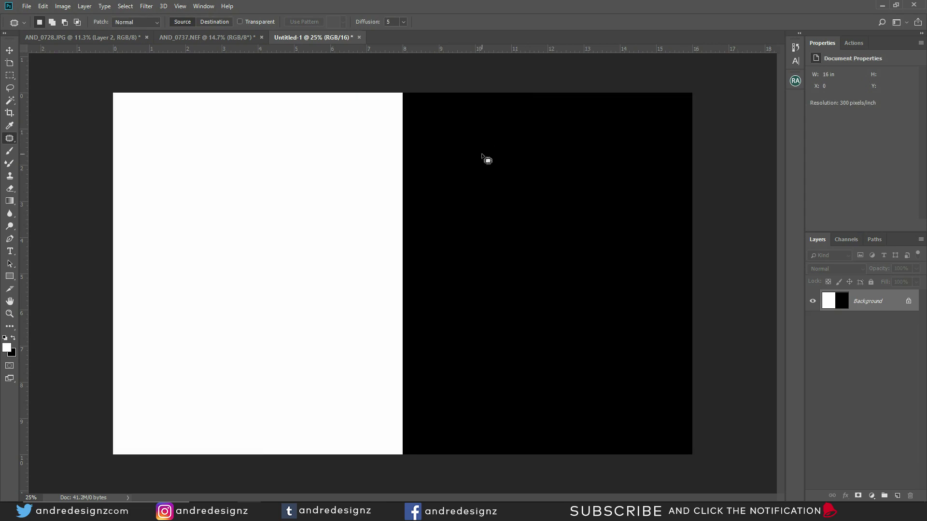
# Copy the AND_0737.NEF image into the Untitled-1 document and scale it about its centre to about 81% to fit the canvas
pyautogui.click(211, 38)
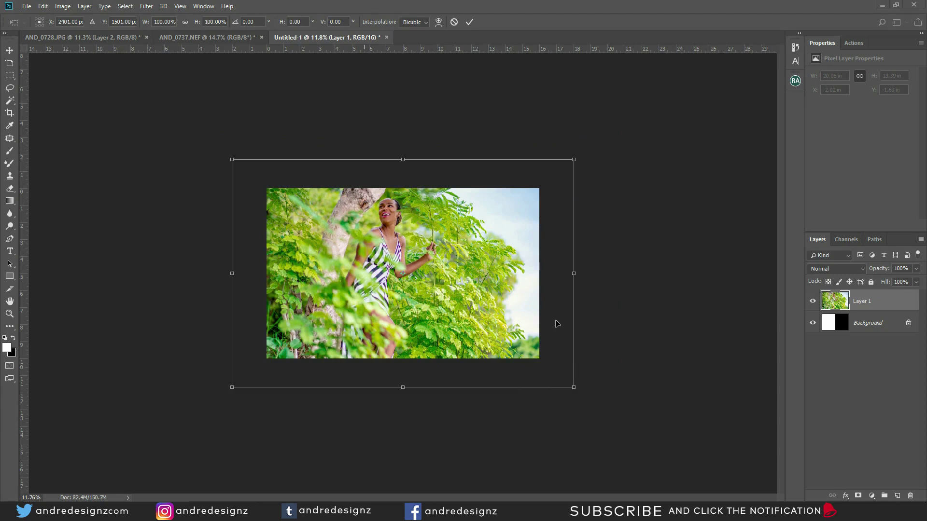
pyautogui.moveTo(573, 387); pyautogui.dragTo(545, 358)
pyautogui.press('Return')
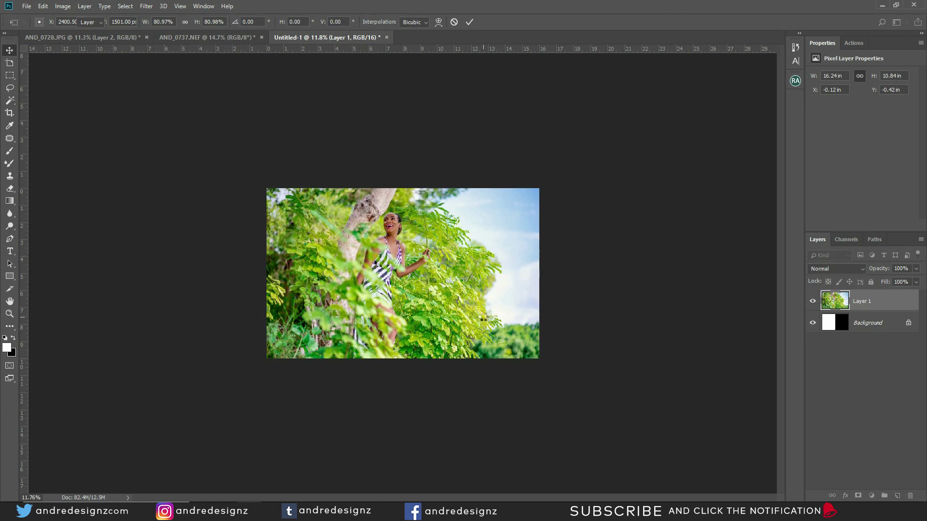
pyautogui.hotkey('ctrl', '0')
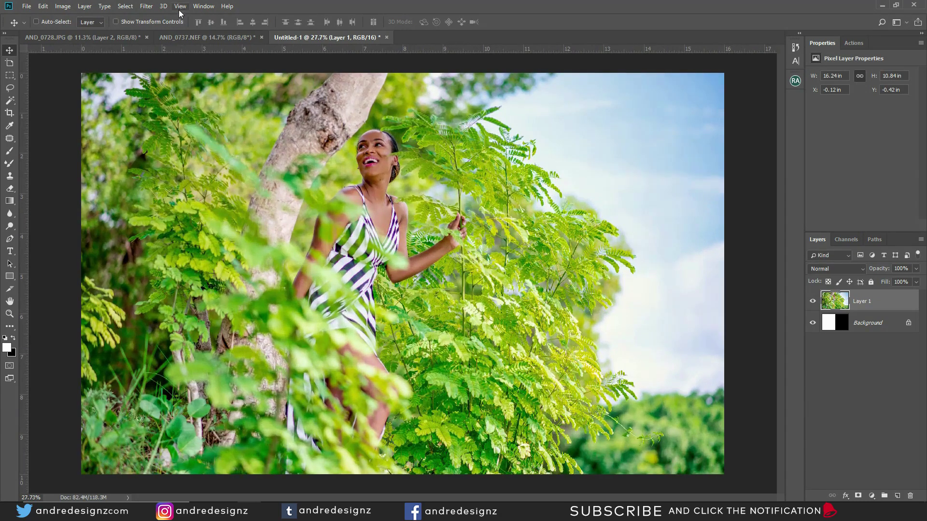
# Create a new guide layout with 2 columns across the canvas
pyautogui.click(180, 7)
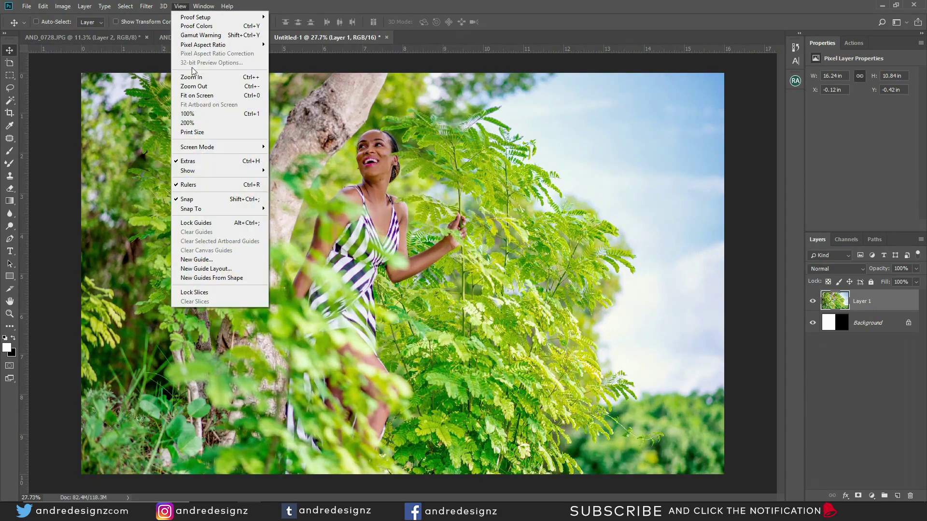
pyautogui.click(237, 268)
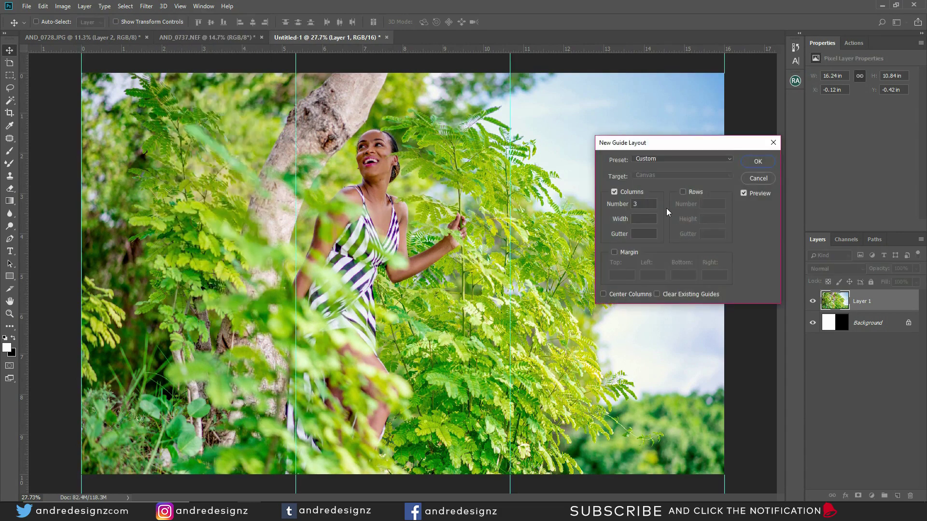
pyautogui.write('2')
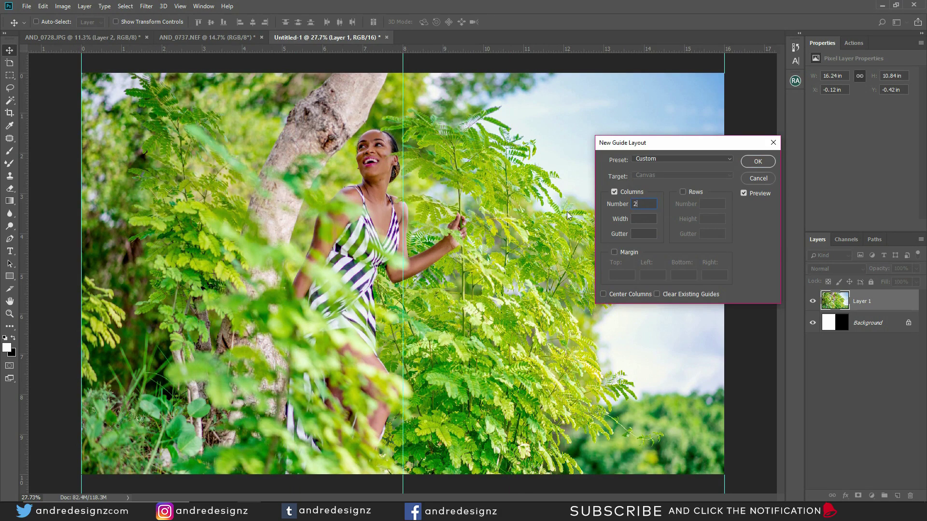
pyautogui.click(757, 162)
# Slice the image along its guides using the Slice tool's Slices From Guides command
pyautogui.hotkey('ctrl', '-')
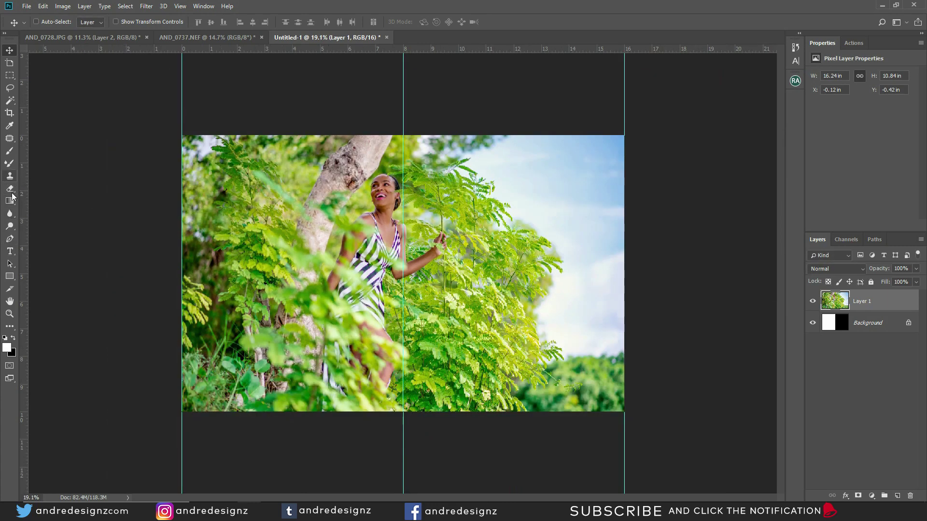
pyautogui.click(9, 288)
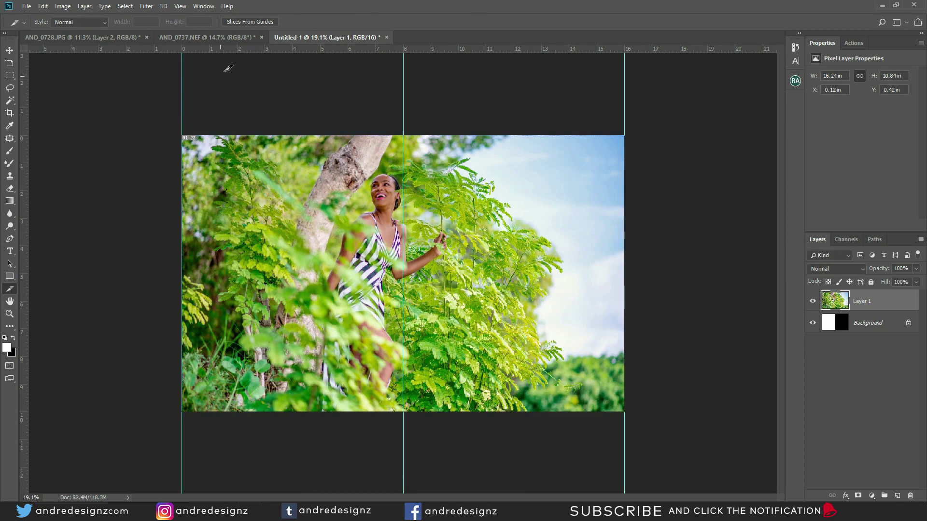
pyautogui.click(250, 22)
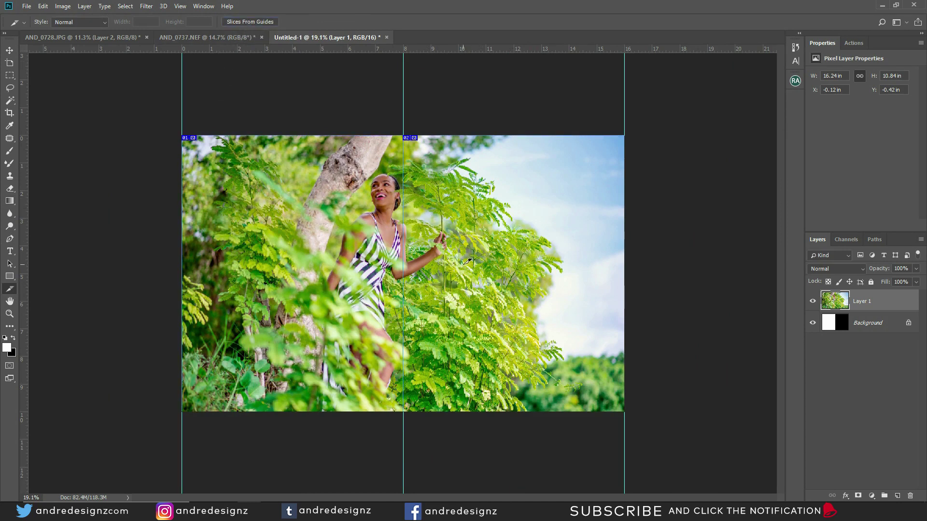
# Export all slices for web as JPEG High at quality 60, saving images only to the Desktop as Untitled-1
pyautogui.click(27, 6)
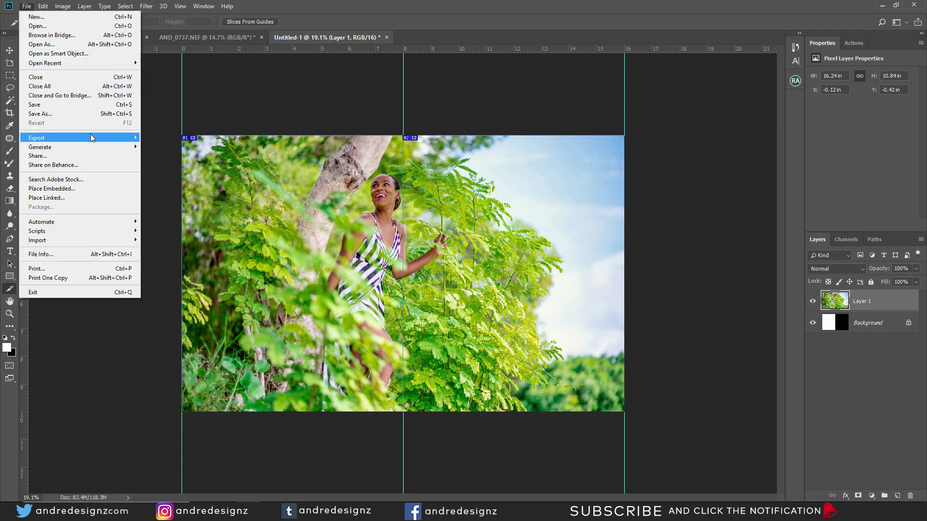
pyautogui.moveTo(91, 136)
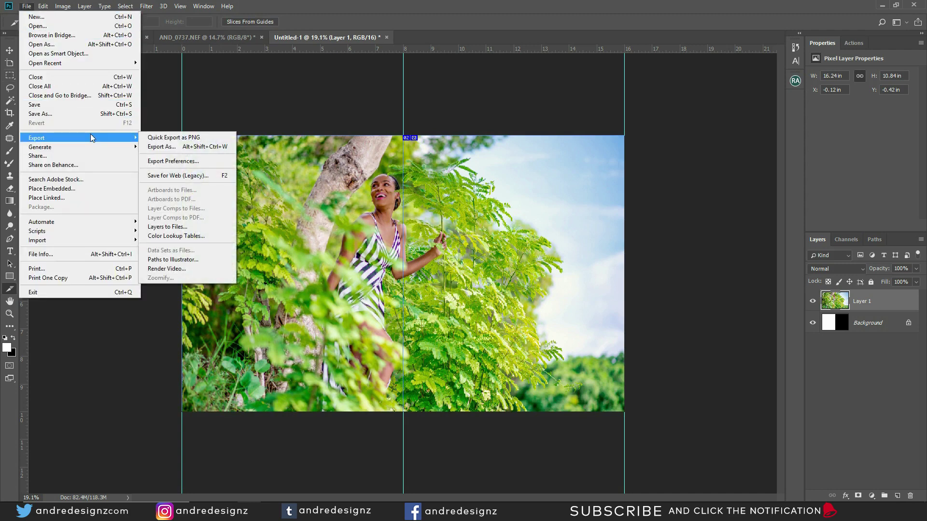
pyautogui.click(194, 175)
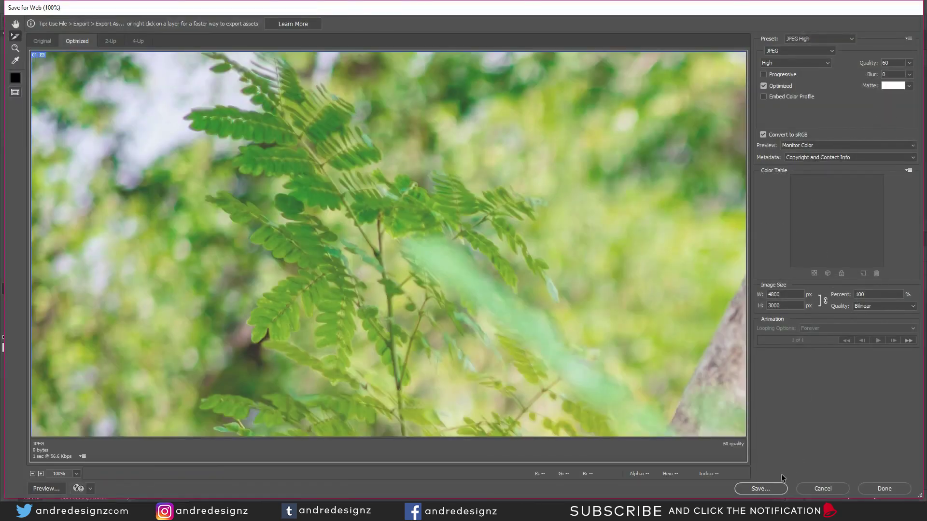
pyautogui.click(770, 489)
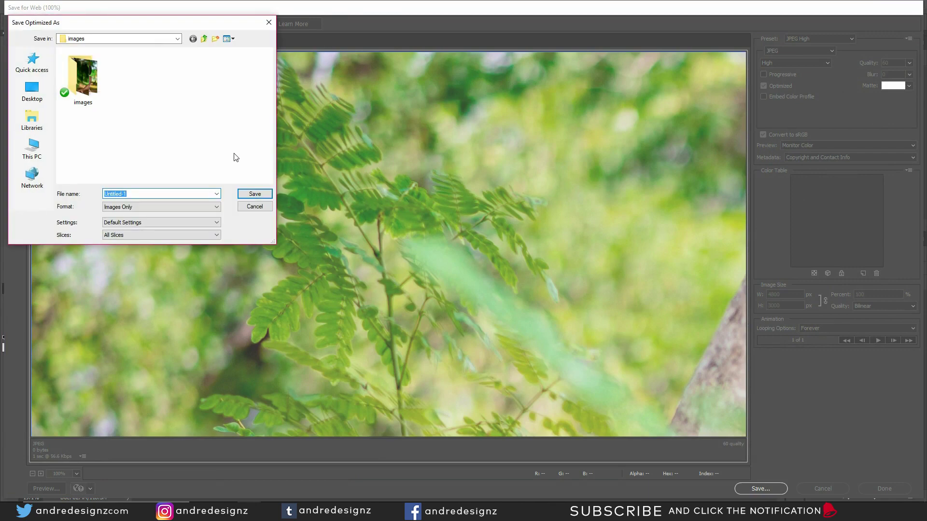
pyautogui.click(41, 93)
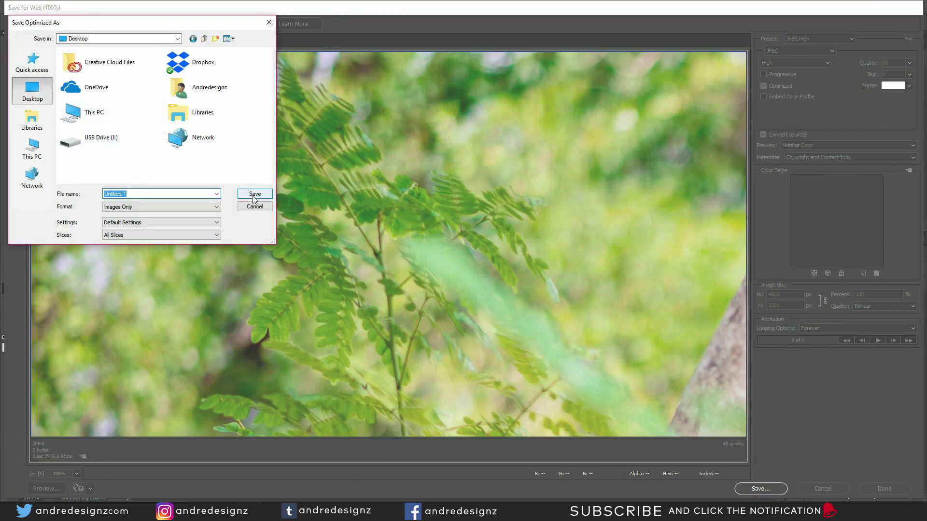
pyautogui.click(253, 193)
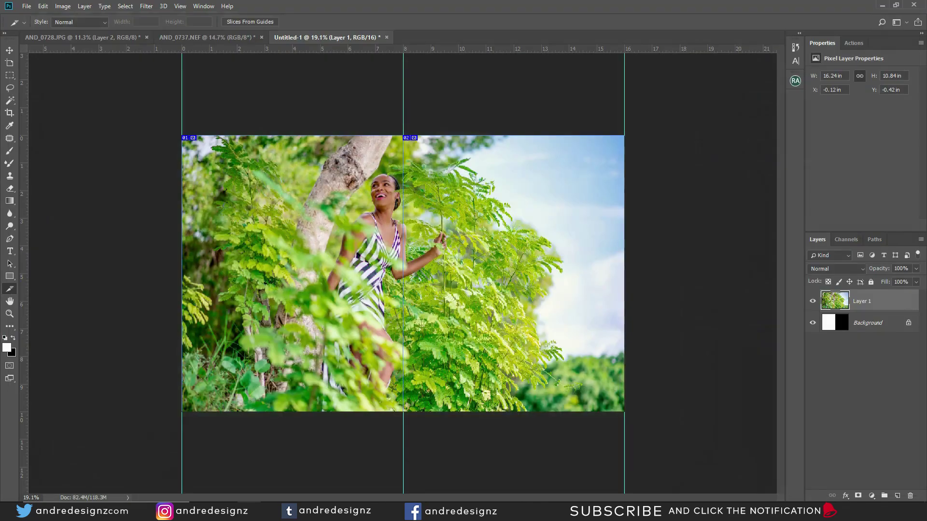
# Open the images folder from the desktop, examine the exported slices Untitled-1_01 and Untitled-1_02 in Photos, and return to Photoshop
pyautogui.click(819, 511)
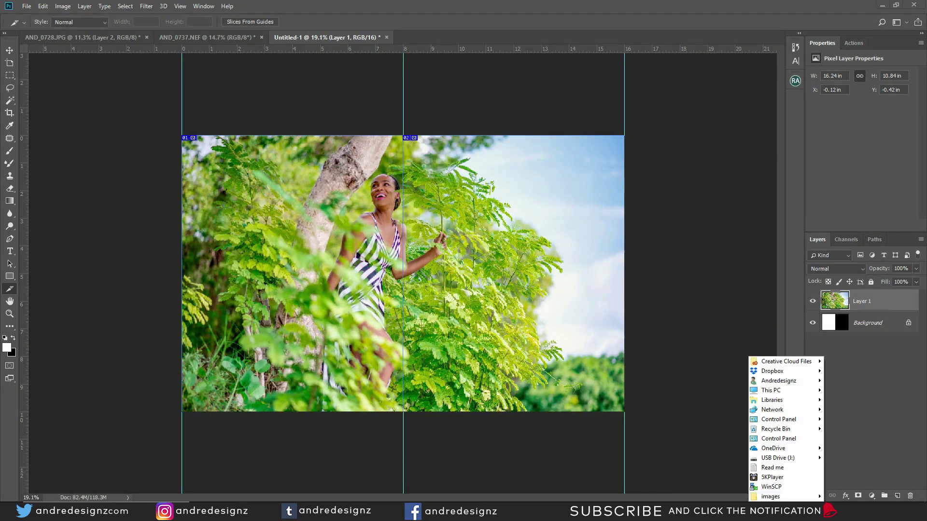
pyautogui.click(772, 497)
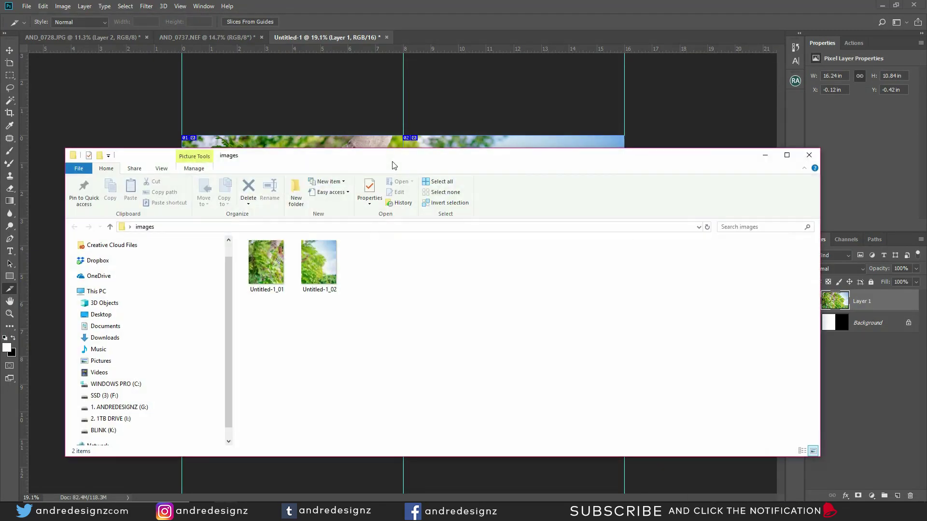
pyautogui.click(282, 254)
pyautogui.doubleClick(281, 251)
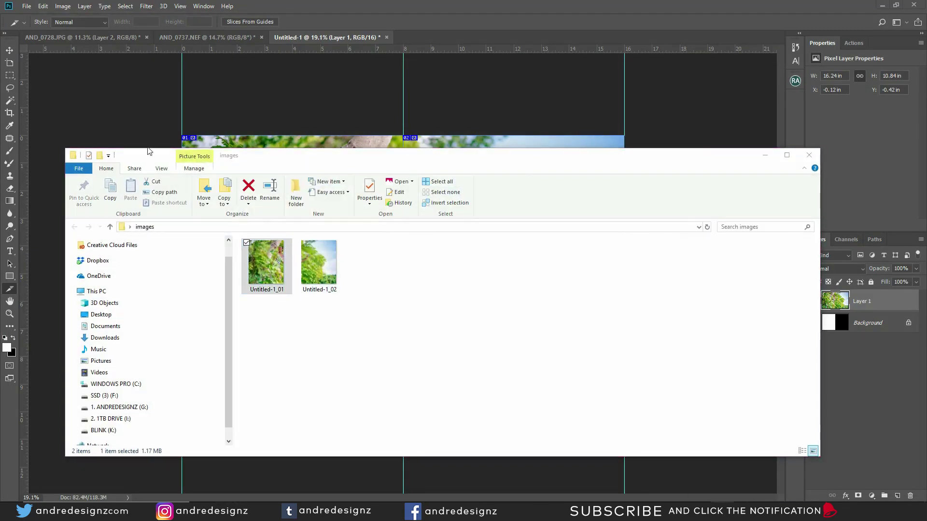
pyautogui.moveTo(56, 49); pyautogui.dragTo(407, 44)
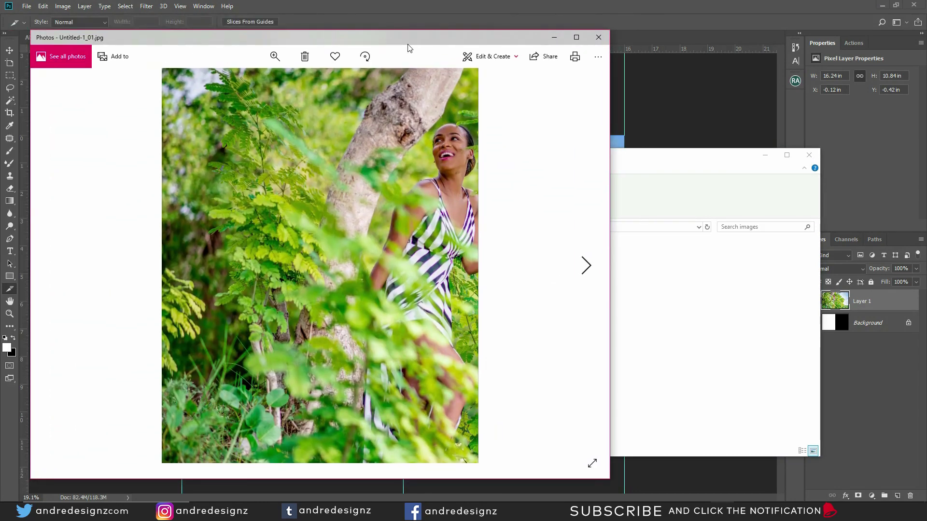
pyautogui.press('Right')
pyautogui.press('Left')
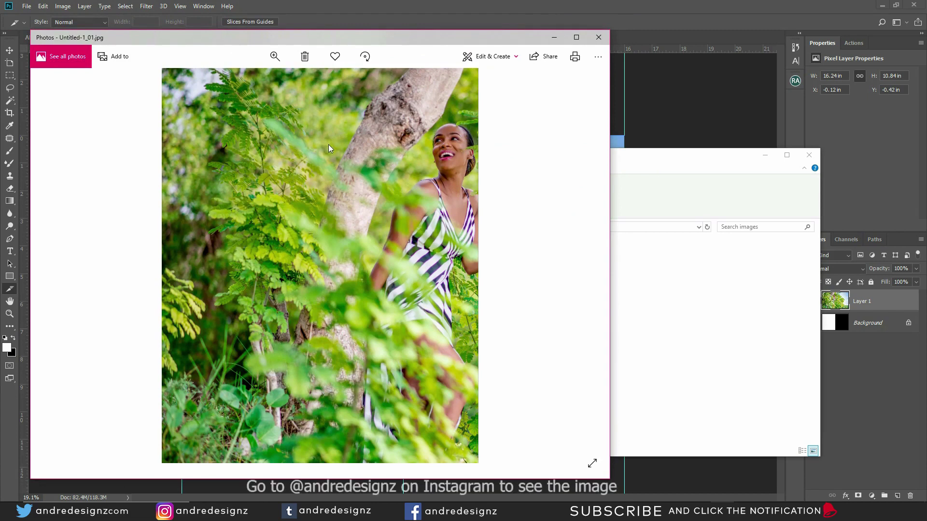
pyautogui.press('Right')
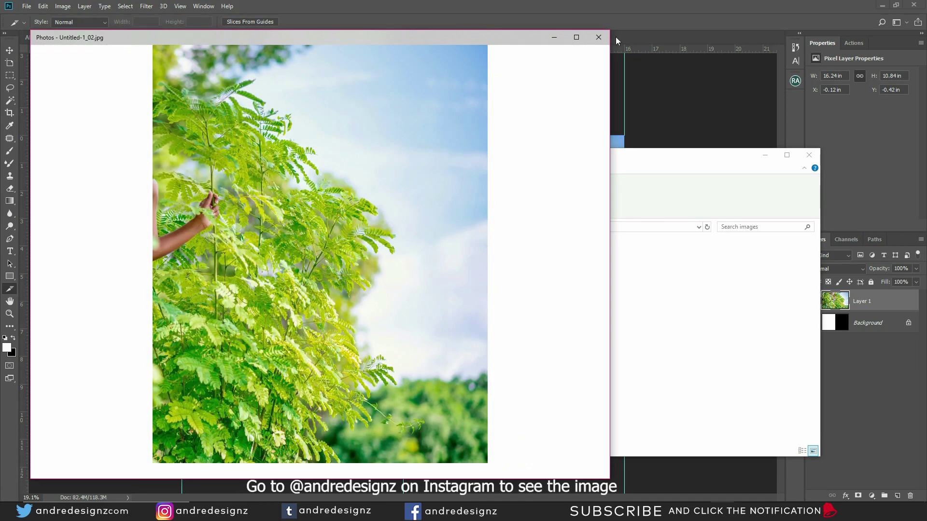
pyautogui.click(598, 37)
pyautogui.click(544, 91)
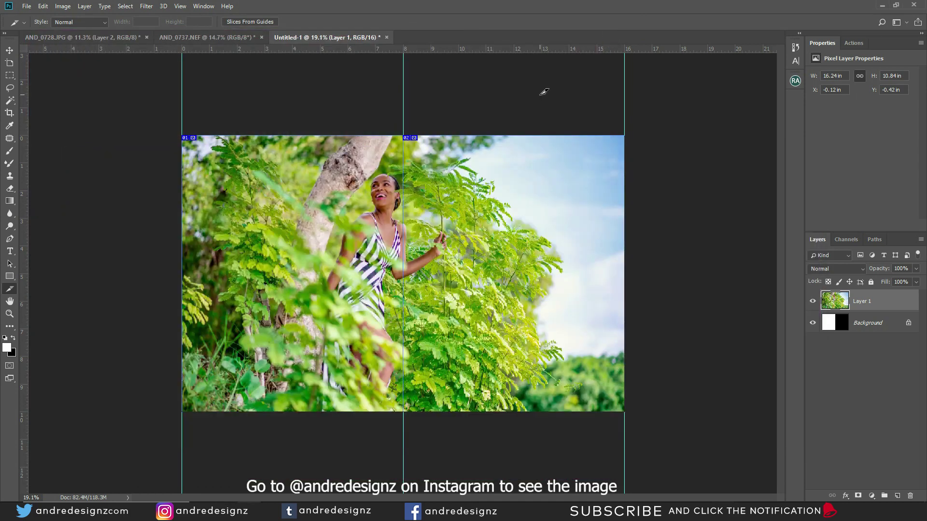